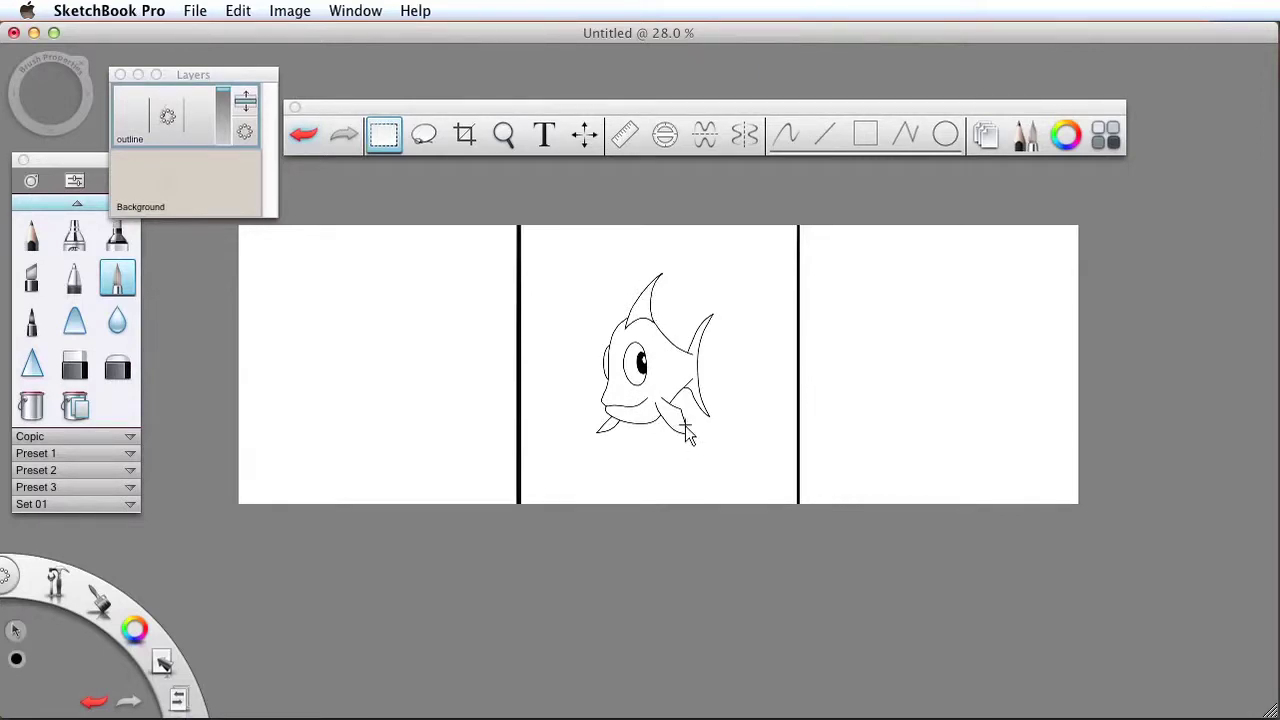
Add a new layer above the outline layer.
click(205, 115)
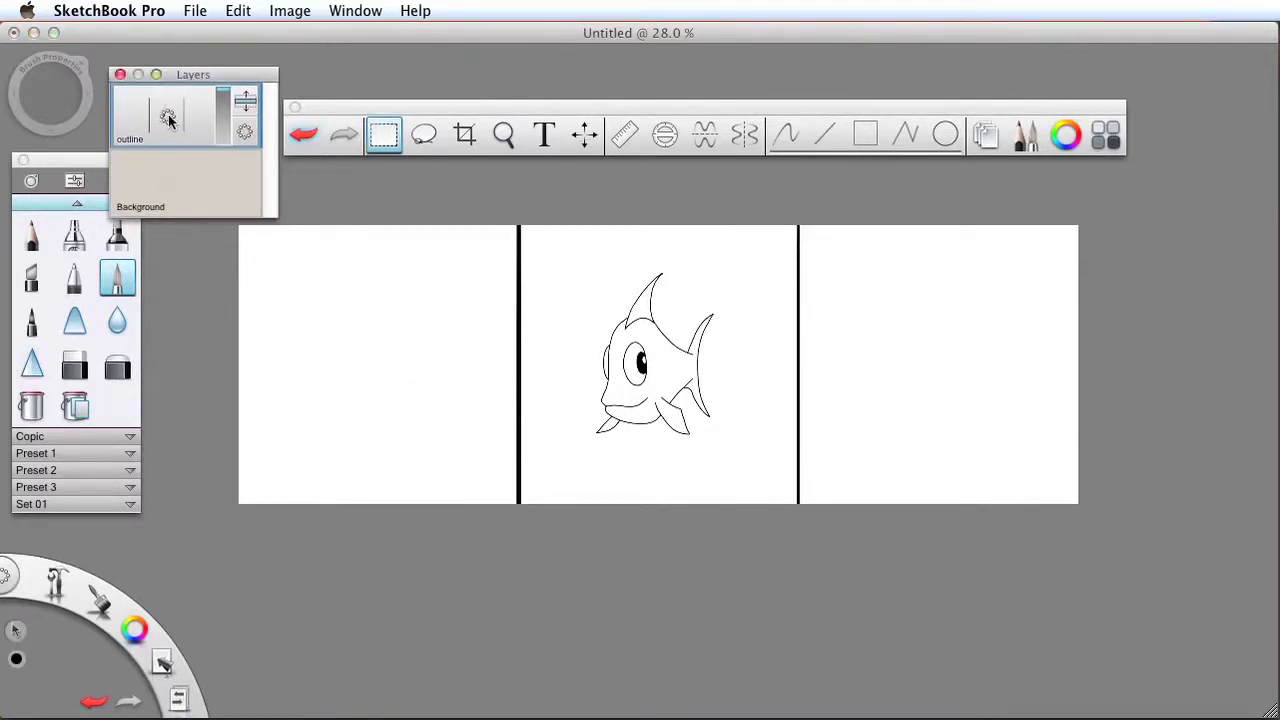
drag(167, 117, 168, 68)
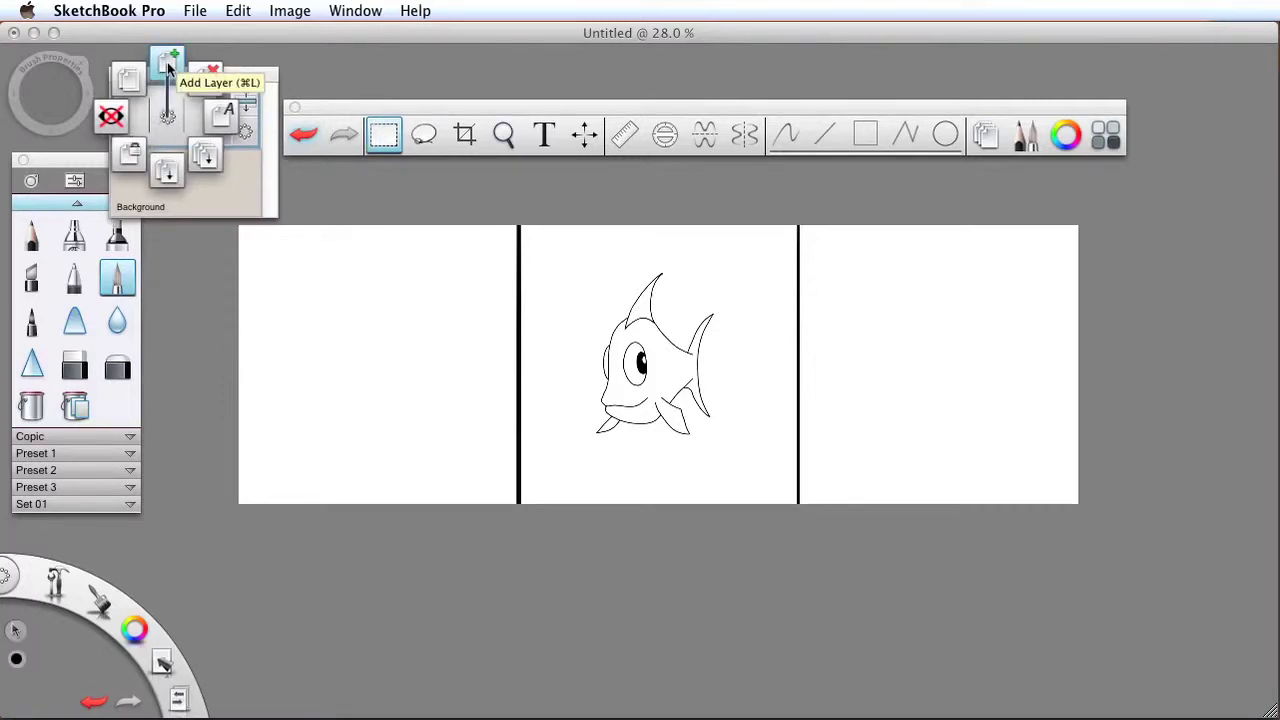
drag(168, 68, 168, 68)
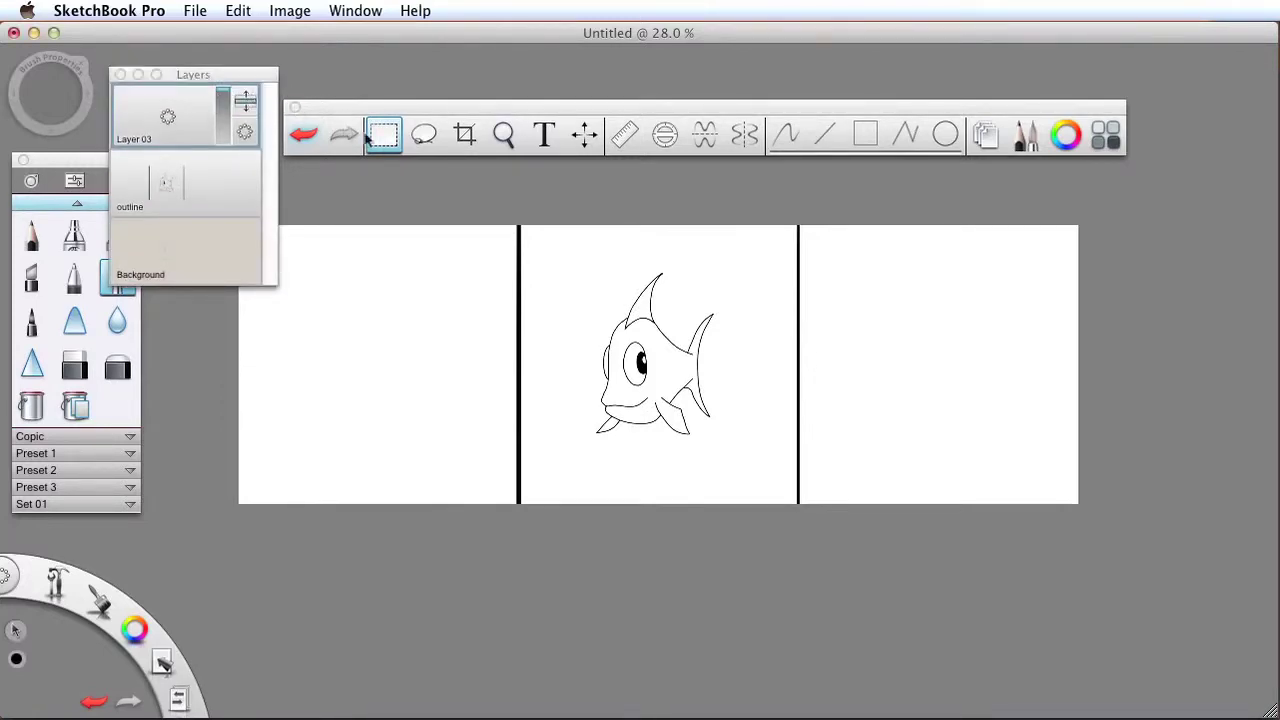
Turn on the ruler, try it at an angle, and place it horizontally at 0° across the lower part of the fish.
click(624, 135)
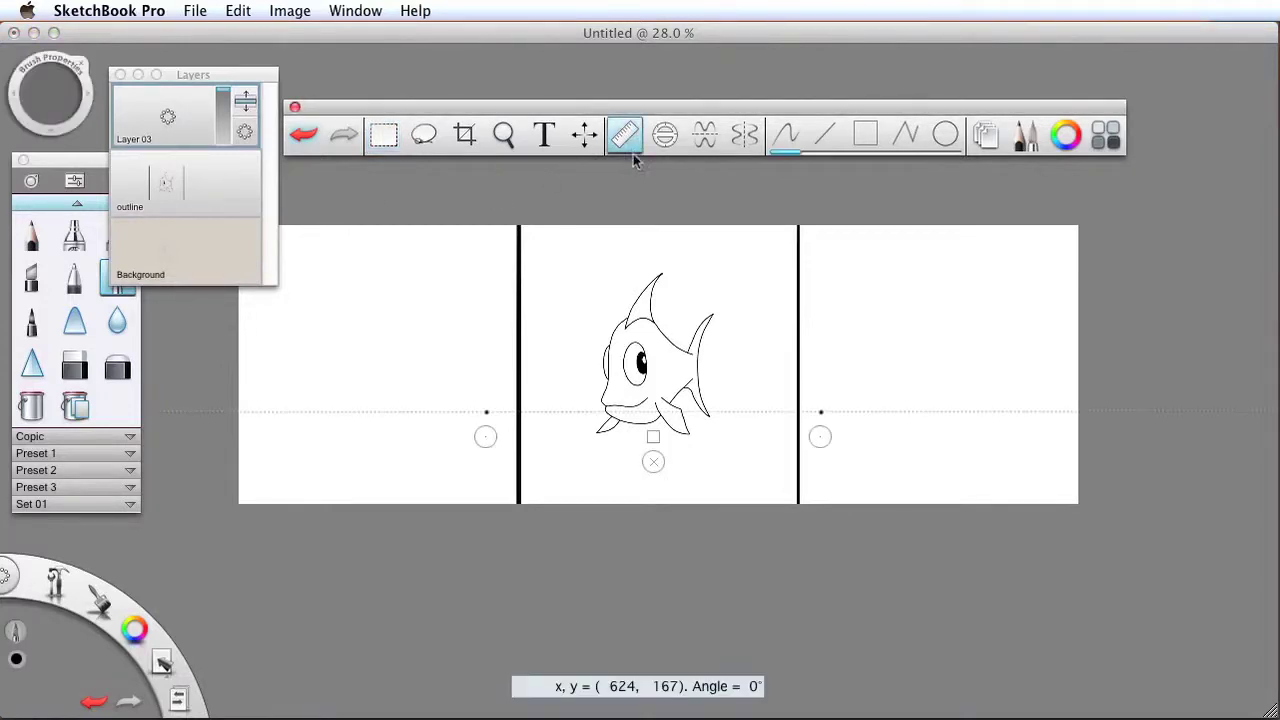
drag(820, 436, 808, 338)
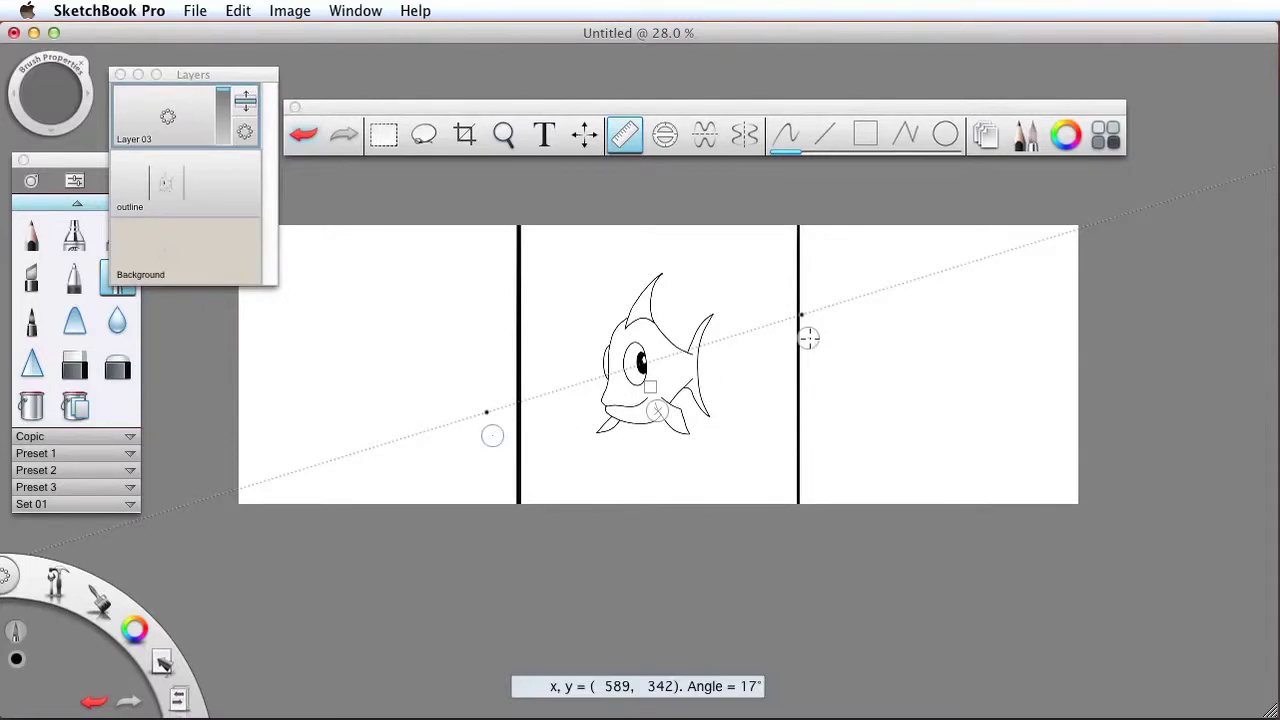
click(808, 338)
drag(642, 362, 639, 471)
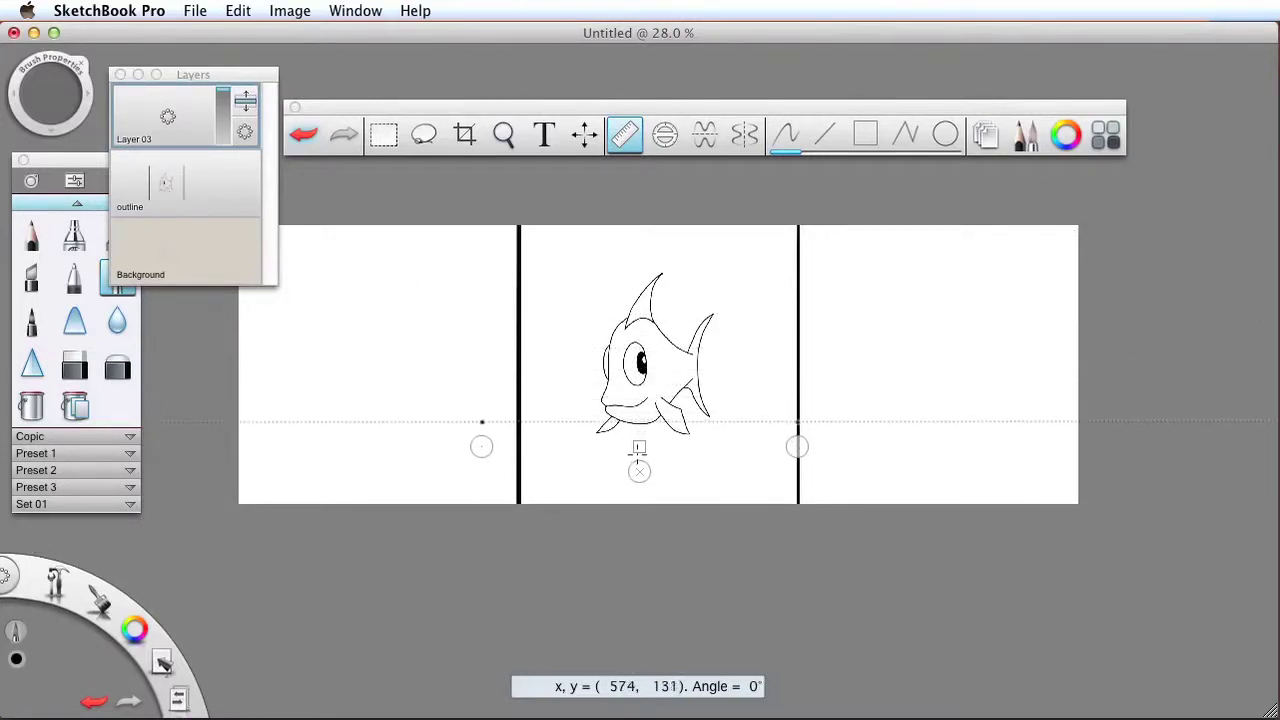
Choose the pencil with a blue colour and align the horizontal ruler with the bottom of the fish's belly.
click(31, 236)
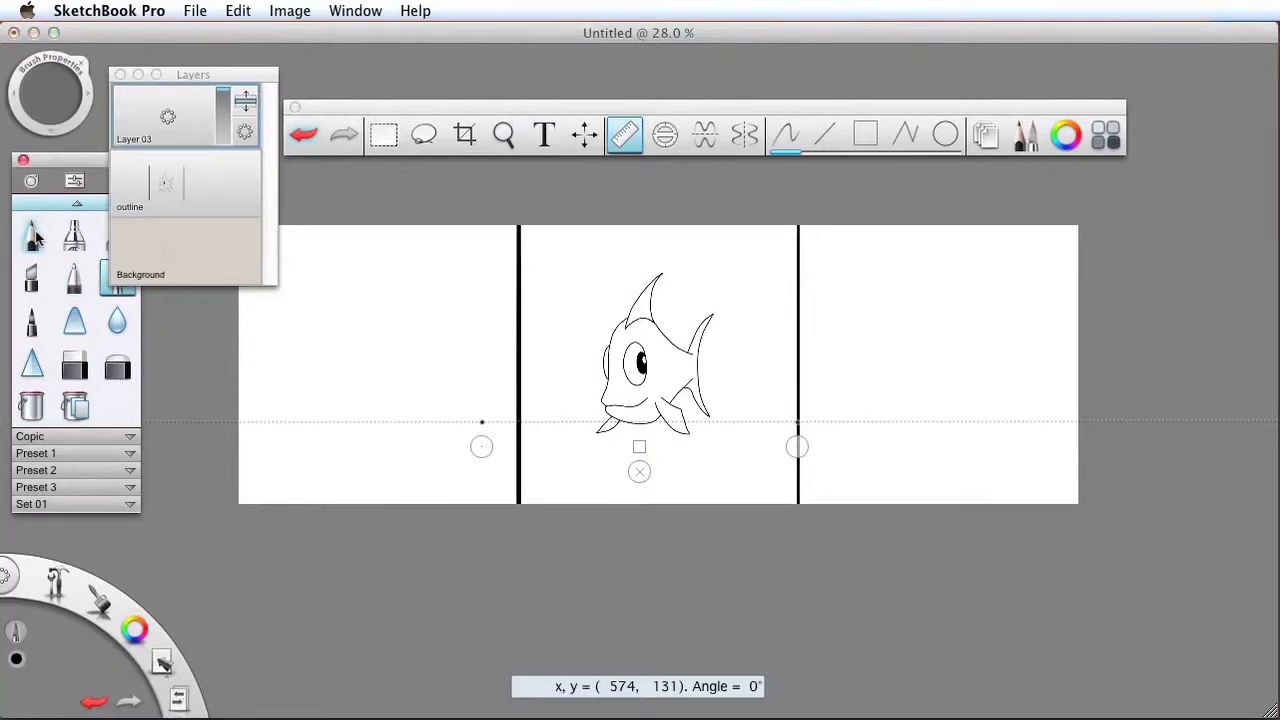
drag(135, 637, 93, 676)
drag(639, 446, 640, 449)
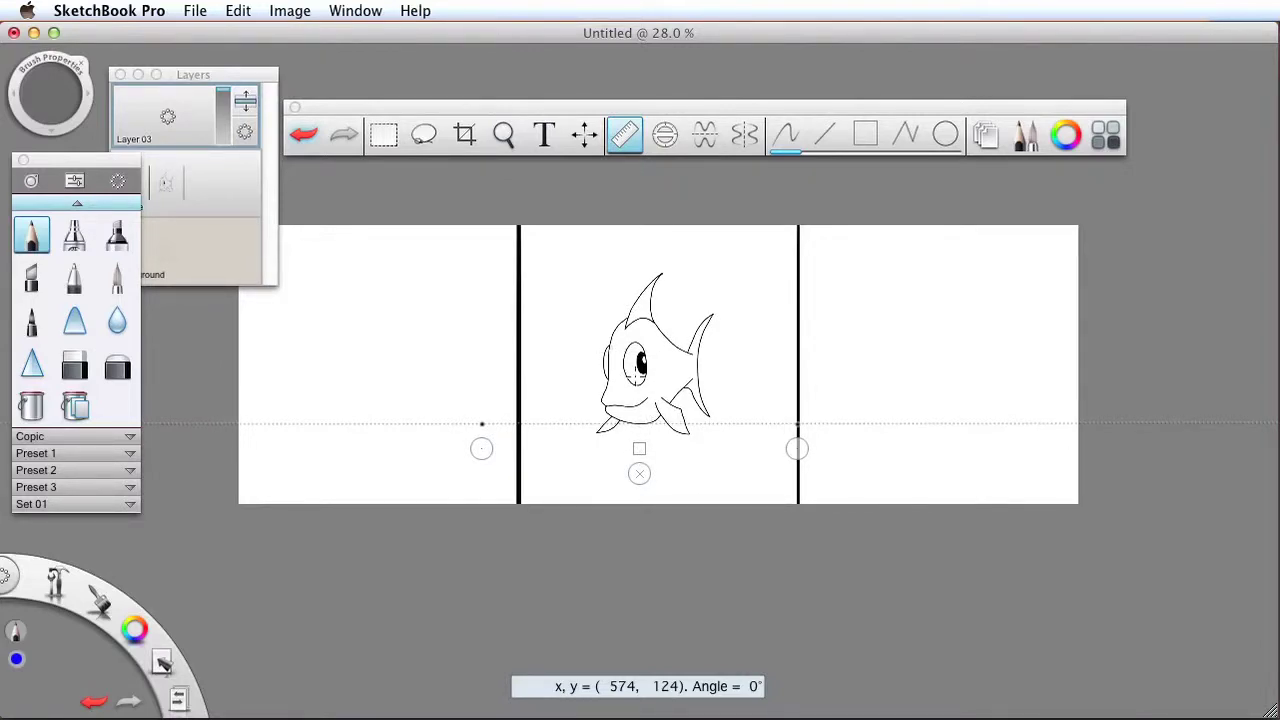
key(space)
drag(672, 391, 709, 397)
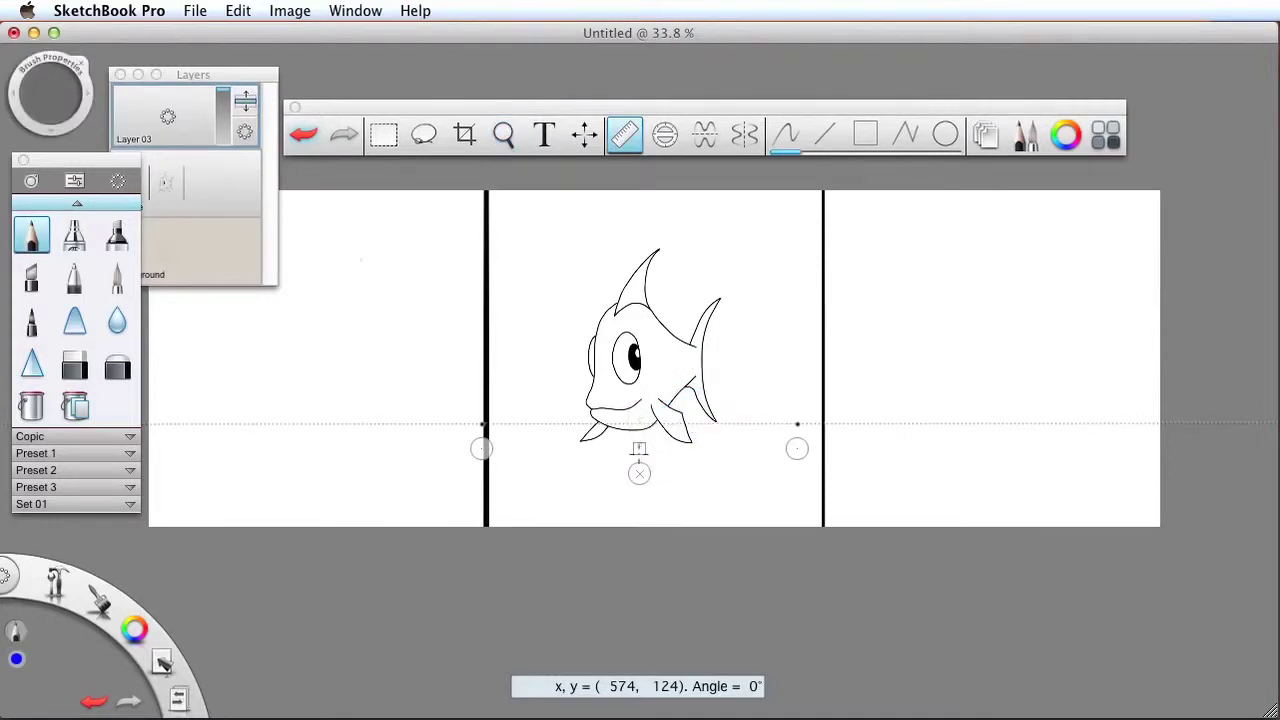
drag(641, 449, 643, 455)
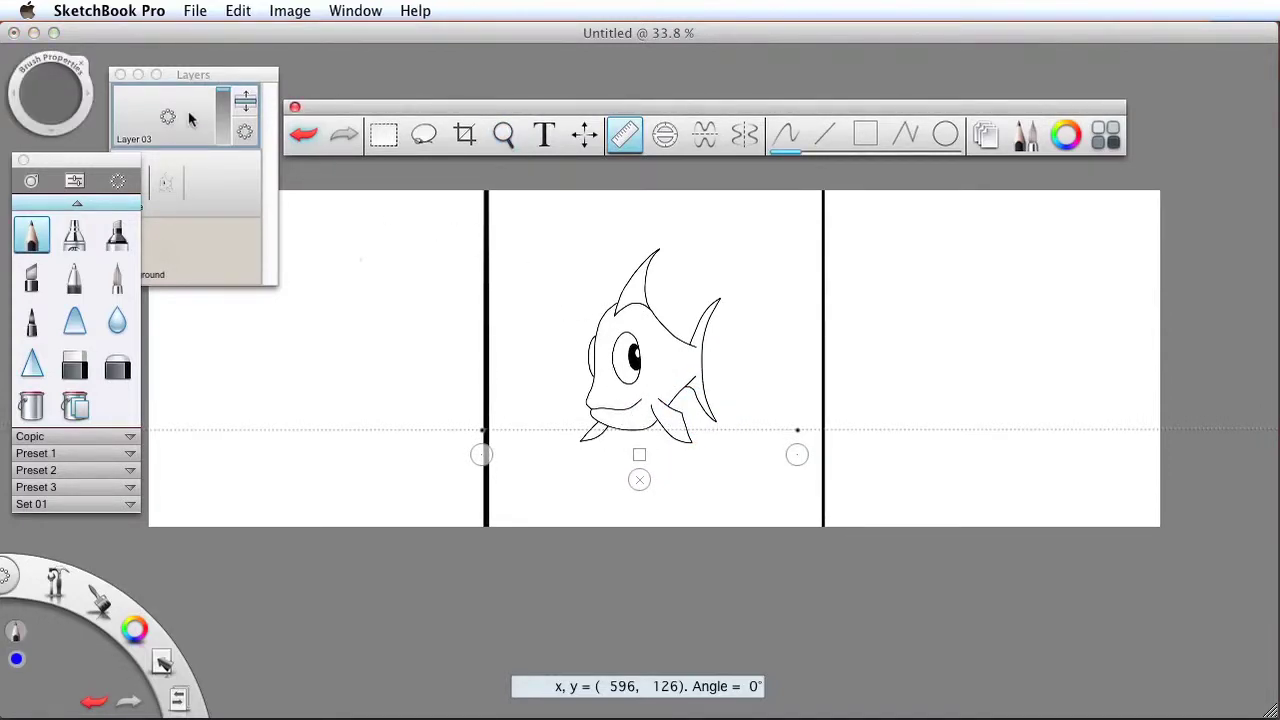
Rename the new layer as "lines".
drag(190, 76, 166, 58)
drag(146, 104, 206, 96)
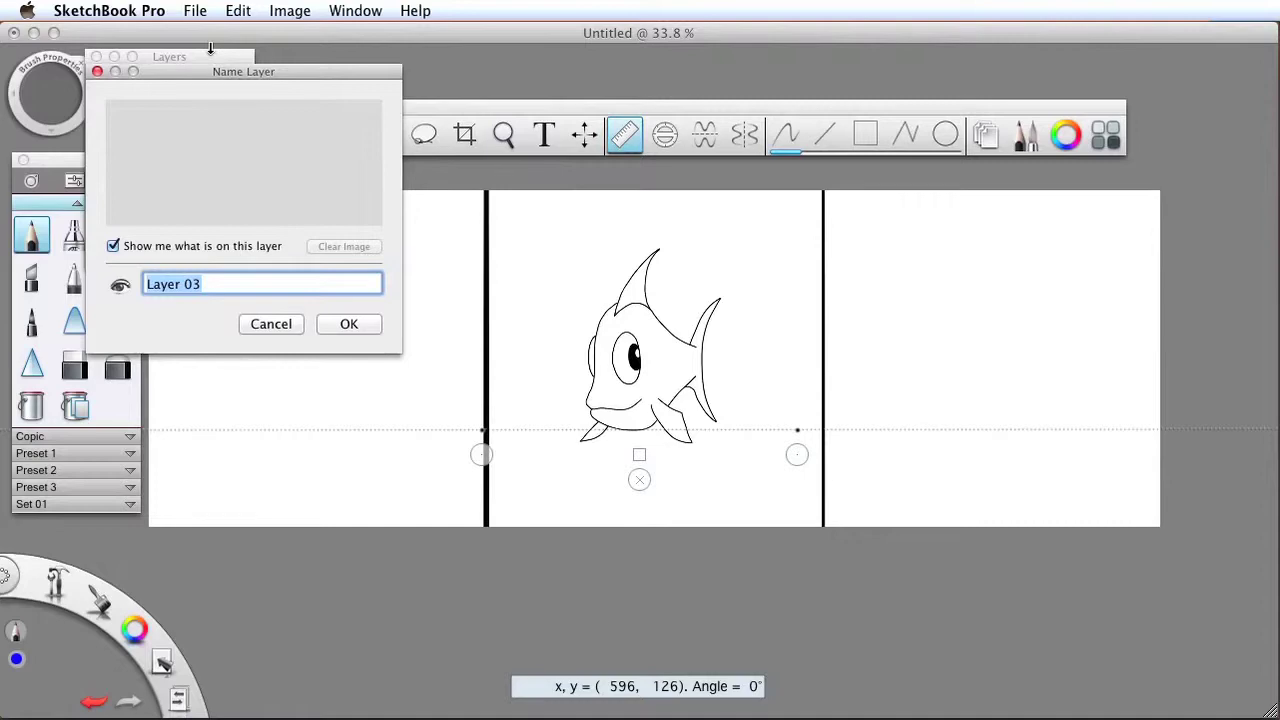
text(lines)
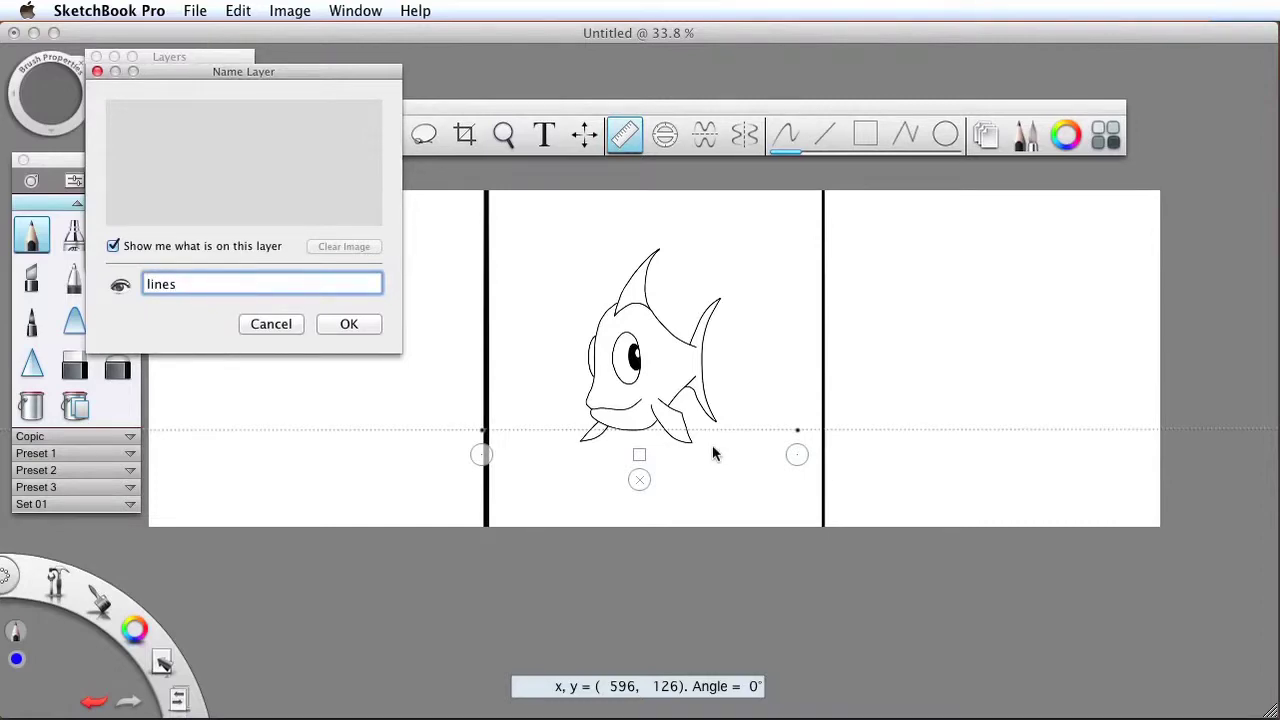
click(349, 324)
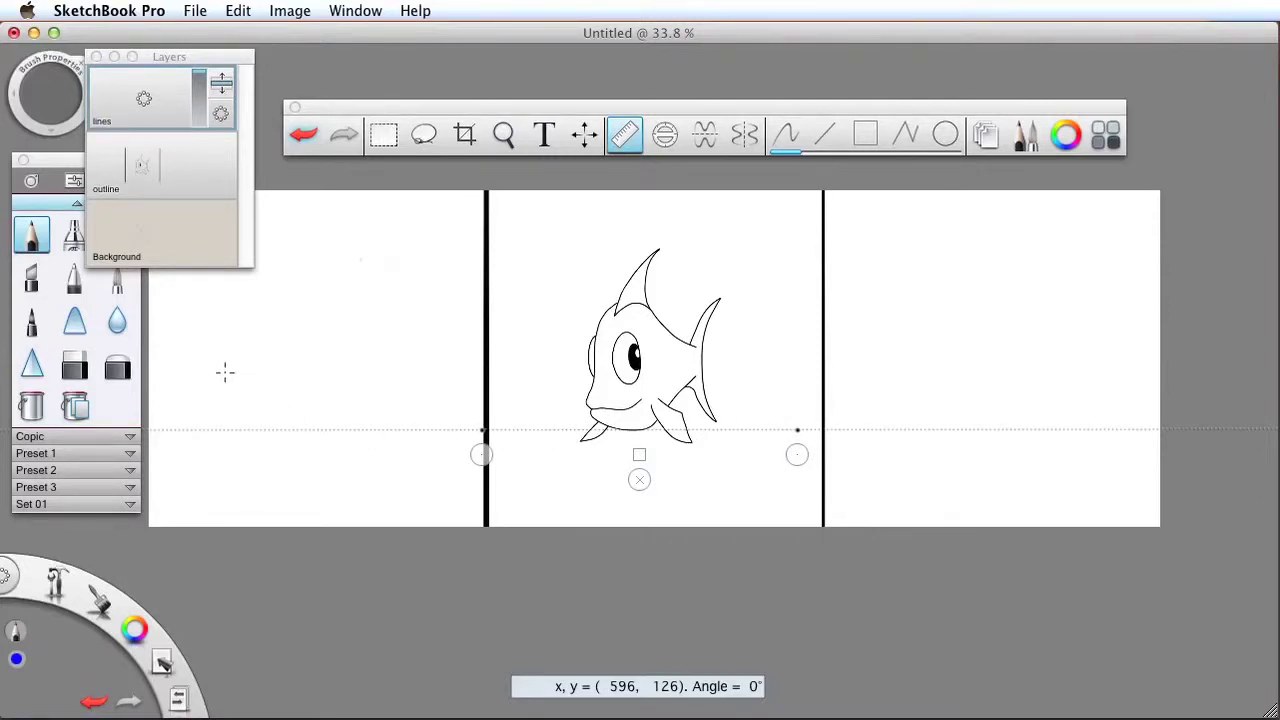
Draw blue horizontal guide lines across all three panels at the fish's belly and at the tips of its lower fins.
mouse_move(134, 440)
mouse_down()
mouse_move(961, 408)
mouse_move(1250, 416)
mouse_up()
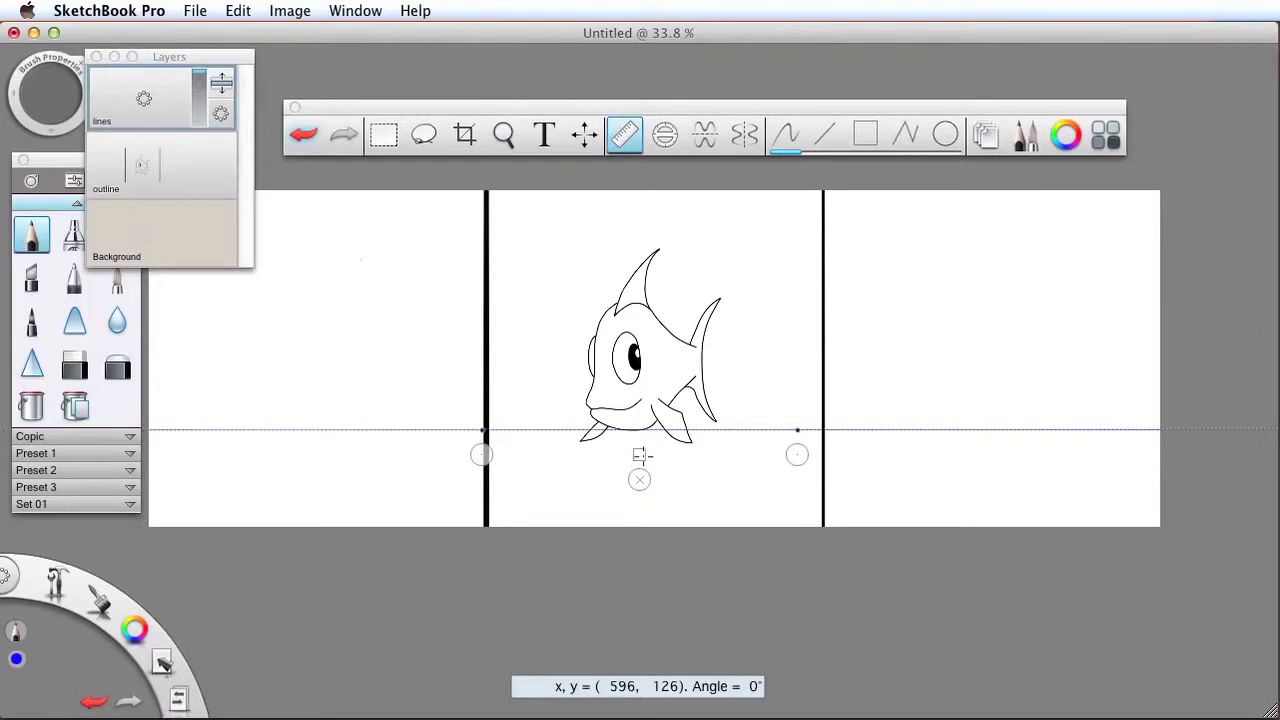
drag(642, 455, 639, 468)
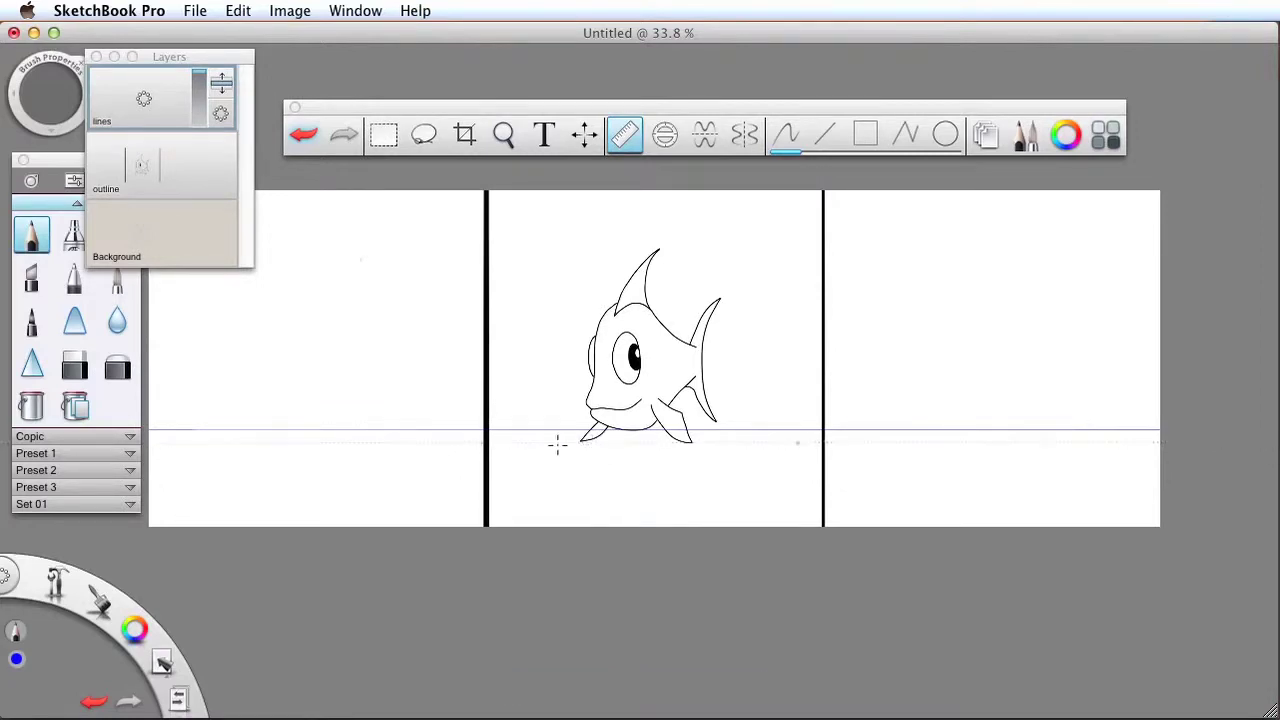
drag(163, 449, 1223, 420)
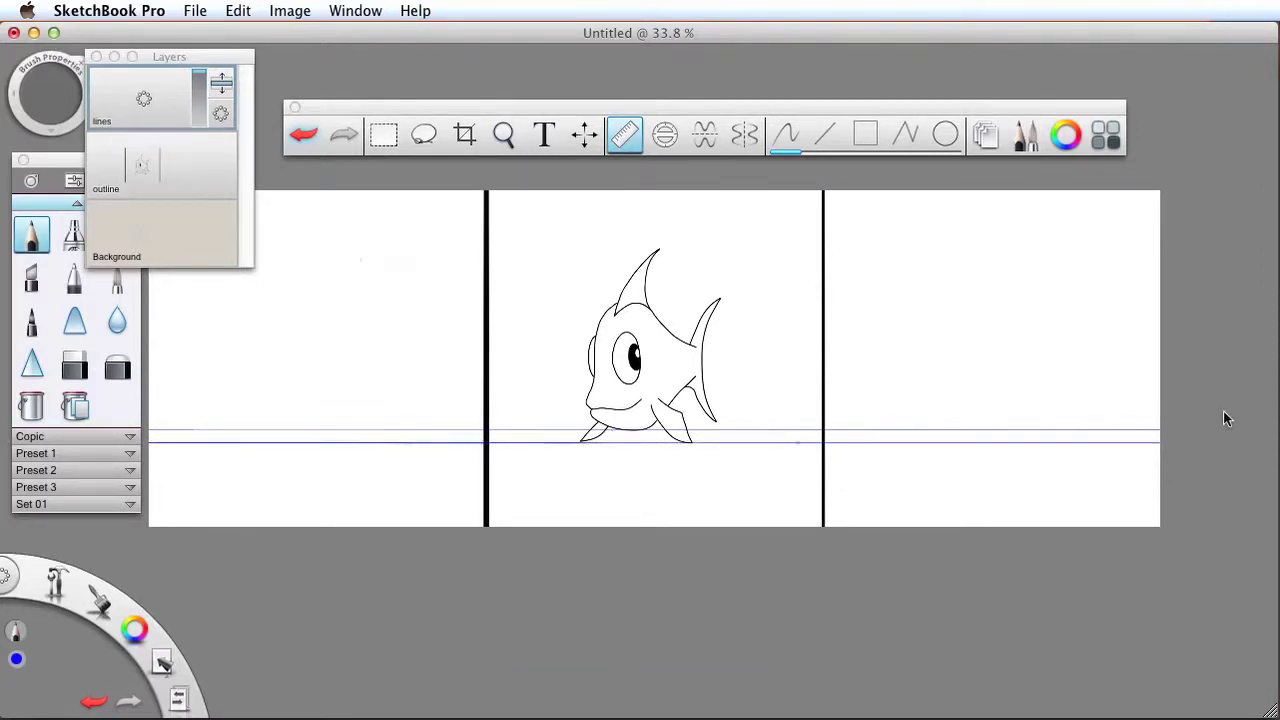
Draw blue horizontal guide lines across all three panels at the mouth, the bottom of the eye and the top of the eye.
mouse_move(639, 467)
mouse_down()
mouse_move(637, 431)
mouse_move(166, 389)
mouse_move(108, 397)
mouse_move(1220, 394)
mouse_up()
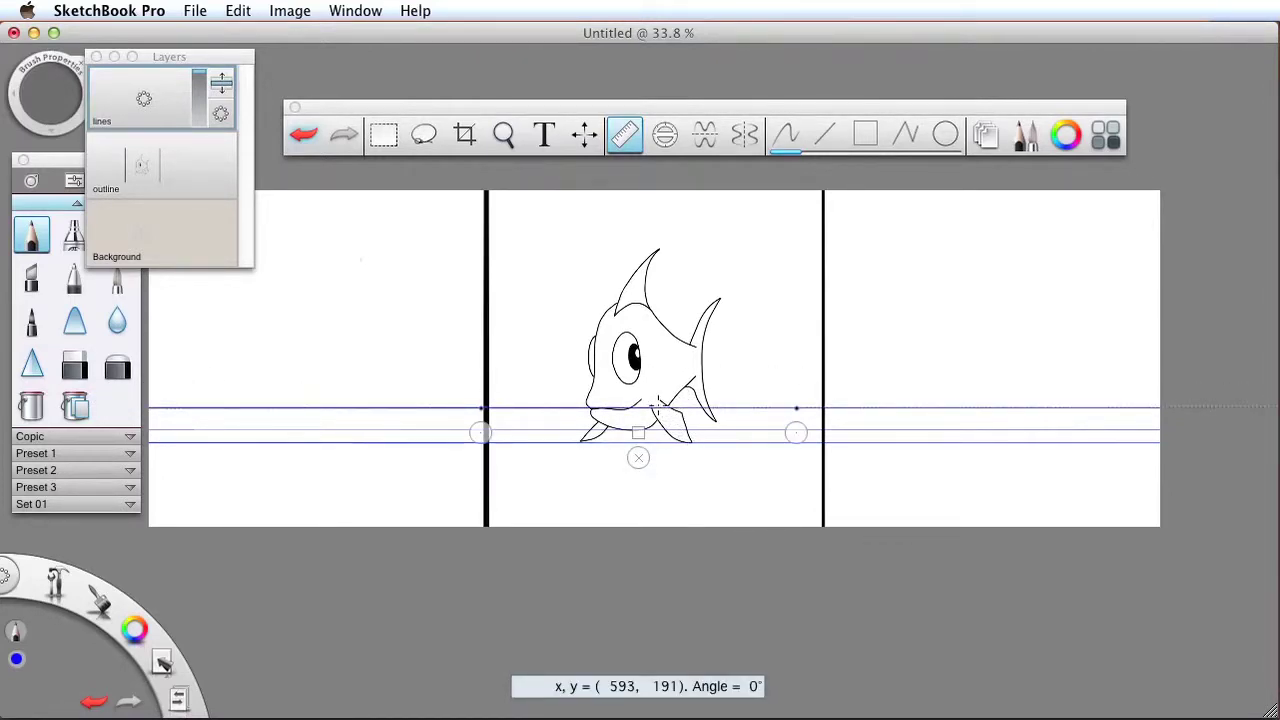
drag(638, 432, 634, 410)
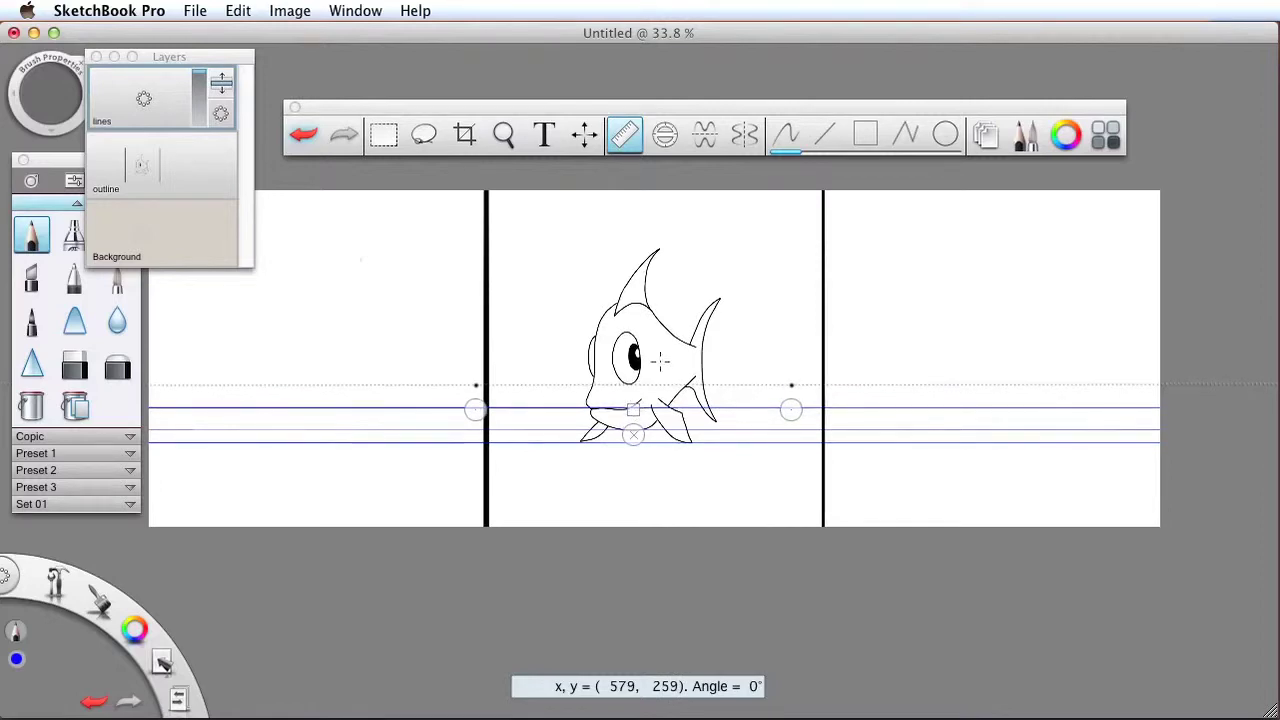
drag(1266, 384, 155, 386)
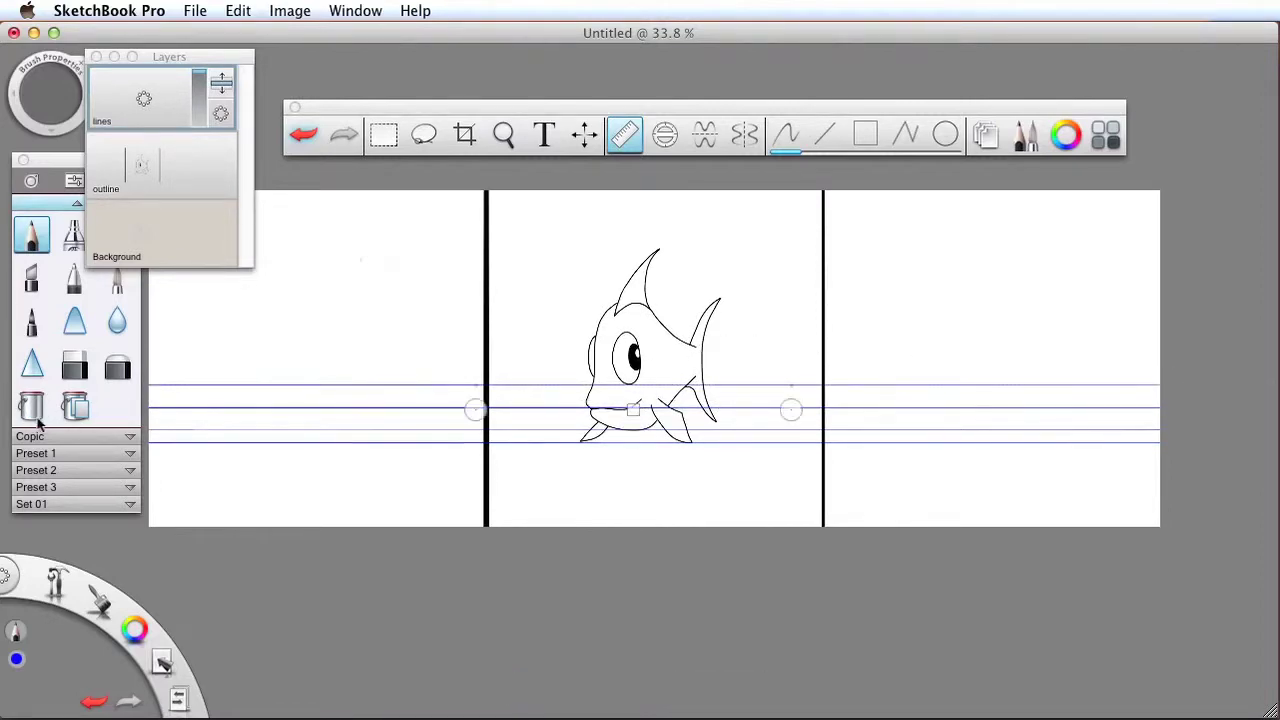
drag(633, 410, 633, 358)
drag(1192, 330, 150, 333)
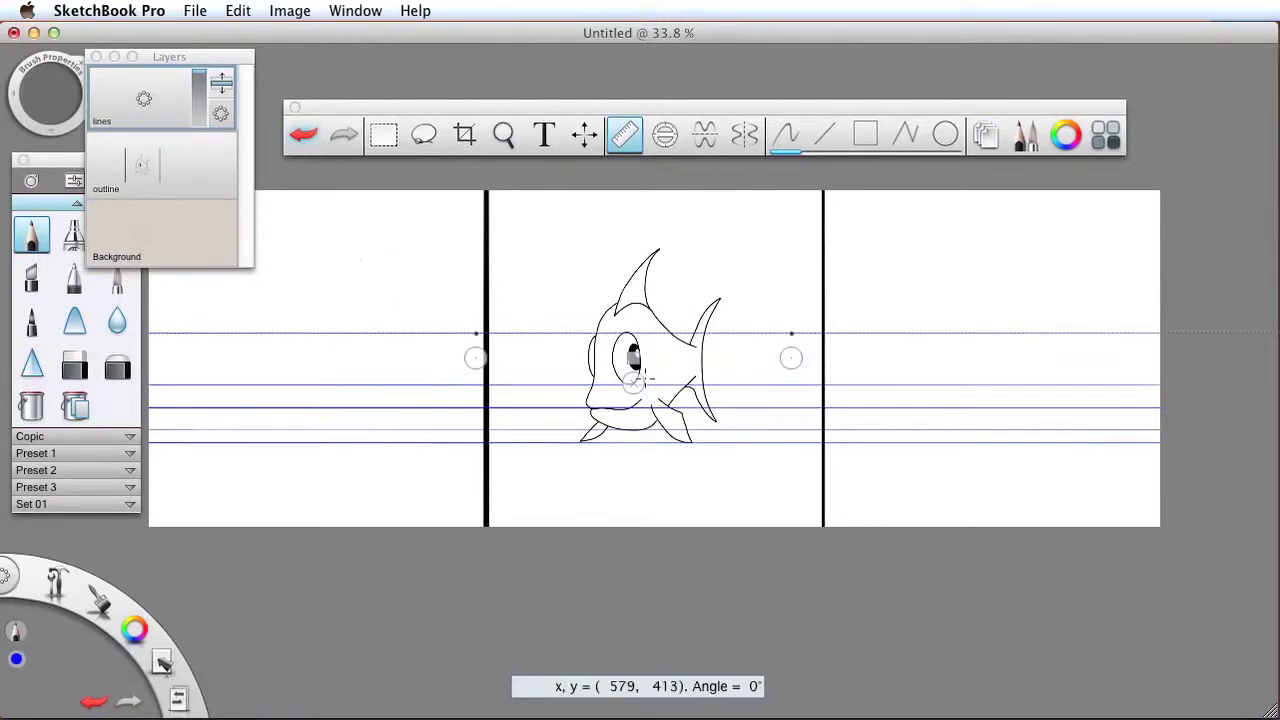
Draw blue horizontal guide lines across all three panels at the tail's upper tip and the dorsal fin's tip.
drag(634, 357, 637, 324)
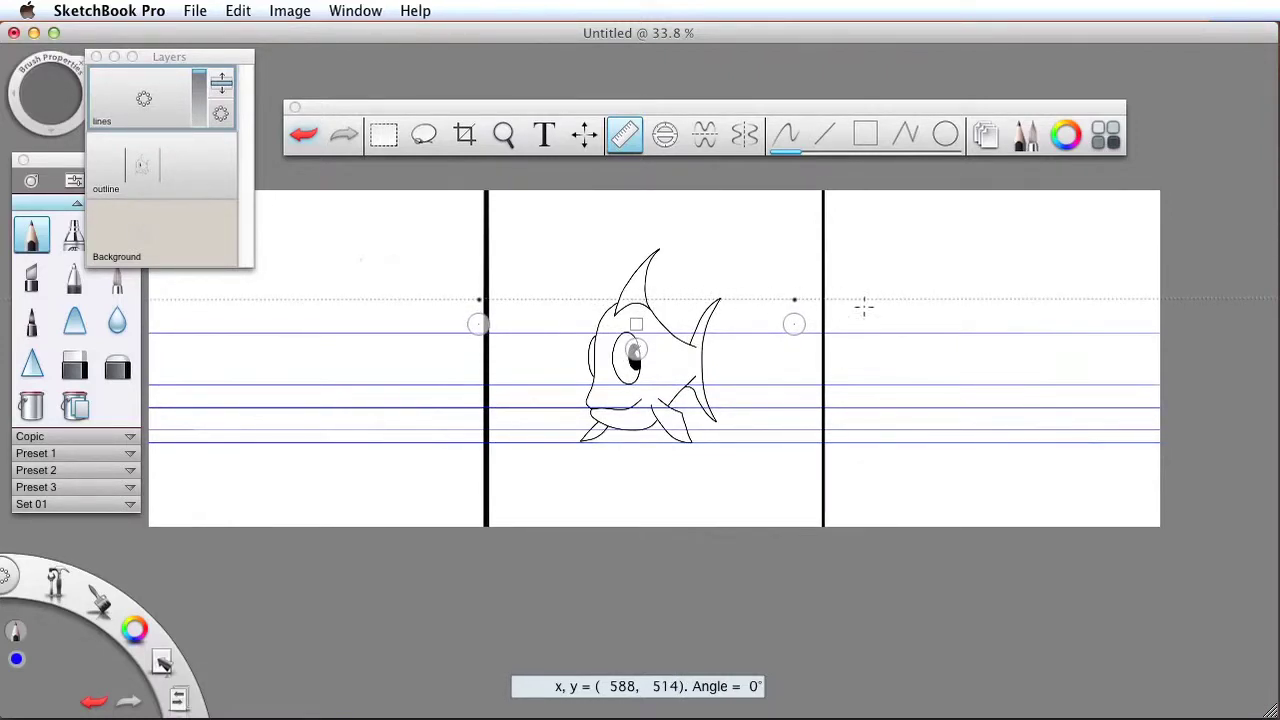
mouse_move(1123, 294)
mouse_down()
mouse_move(277, 320)
mouse_move(150, 310)
mouse_up()
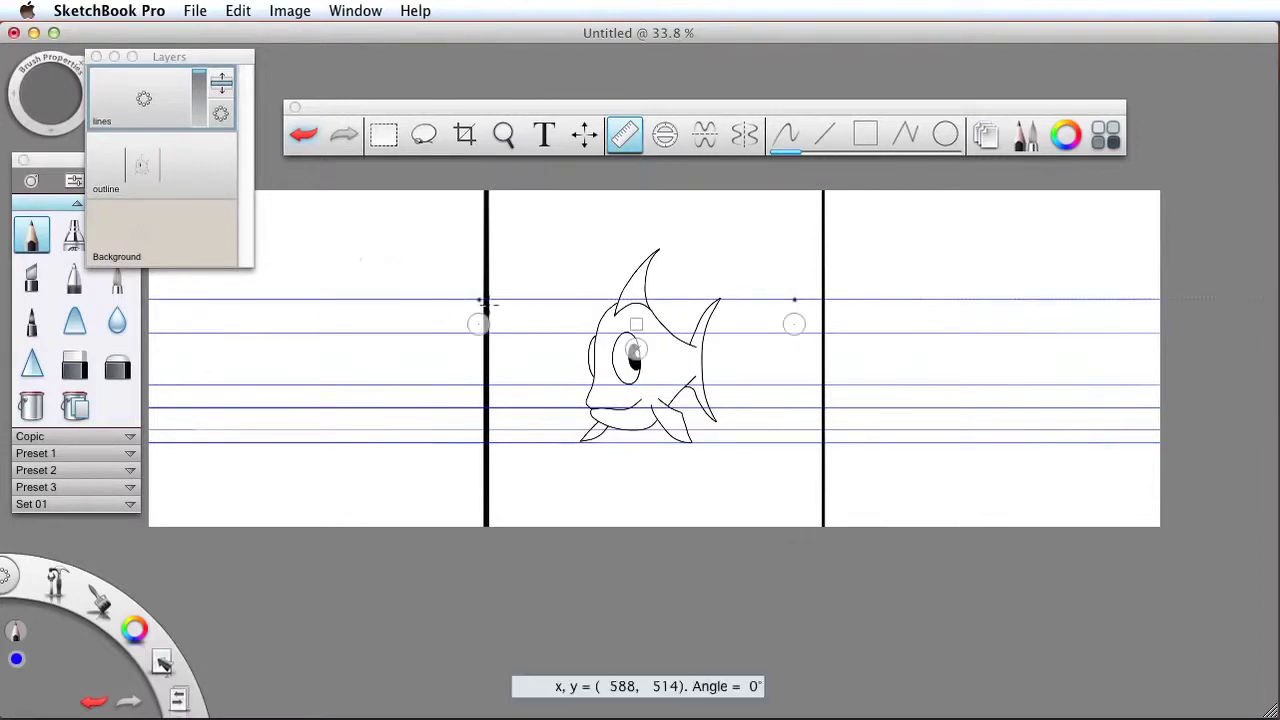
drag(637, 324, 640, 274)
mouse_move(1165, 250)
mouse_down()
mouse_move(734, 271)
mouse_move(121, 329)
mouse_up()
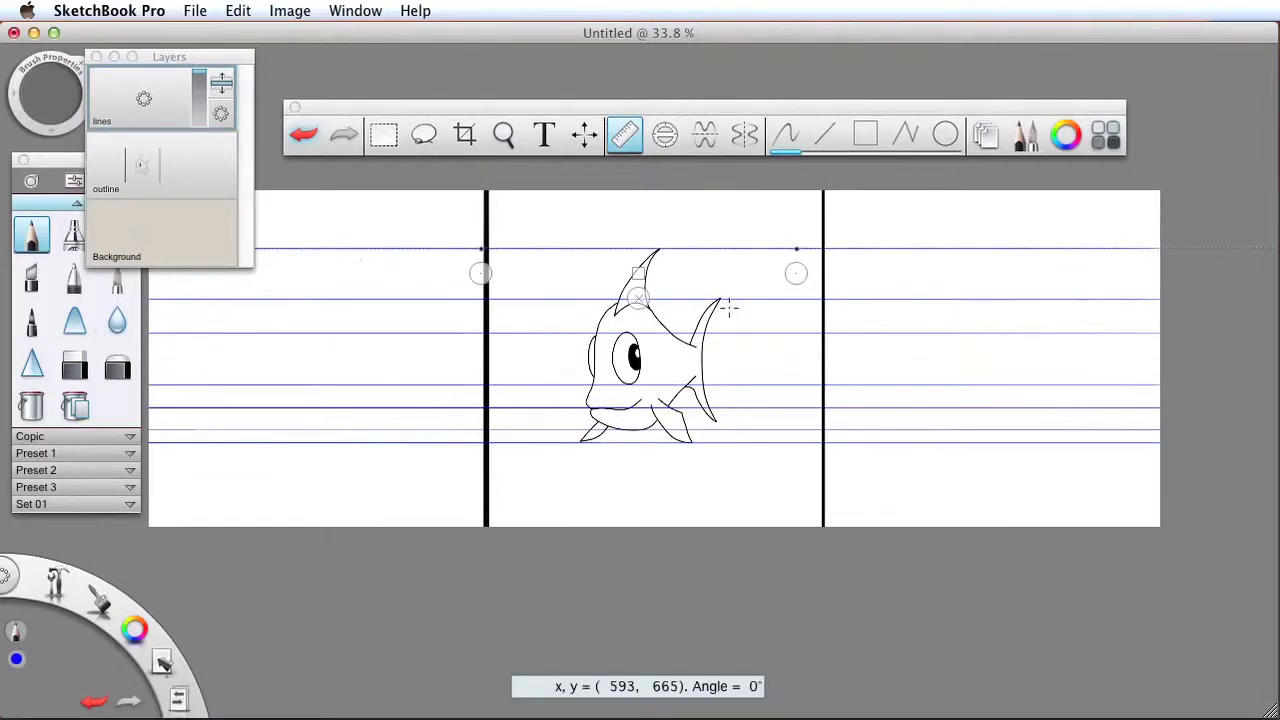
Draw a red horizontal guide line across all three panels at the tail's lower tip.
drag(638, 276, 635, 448)
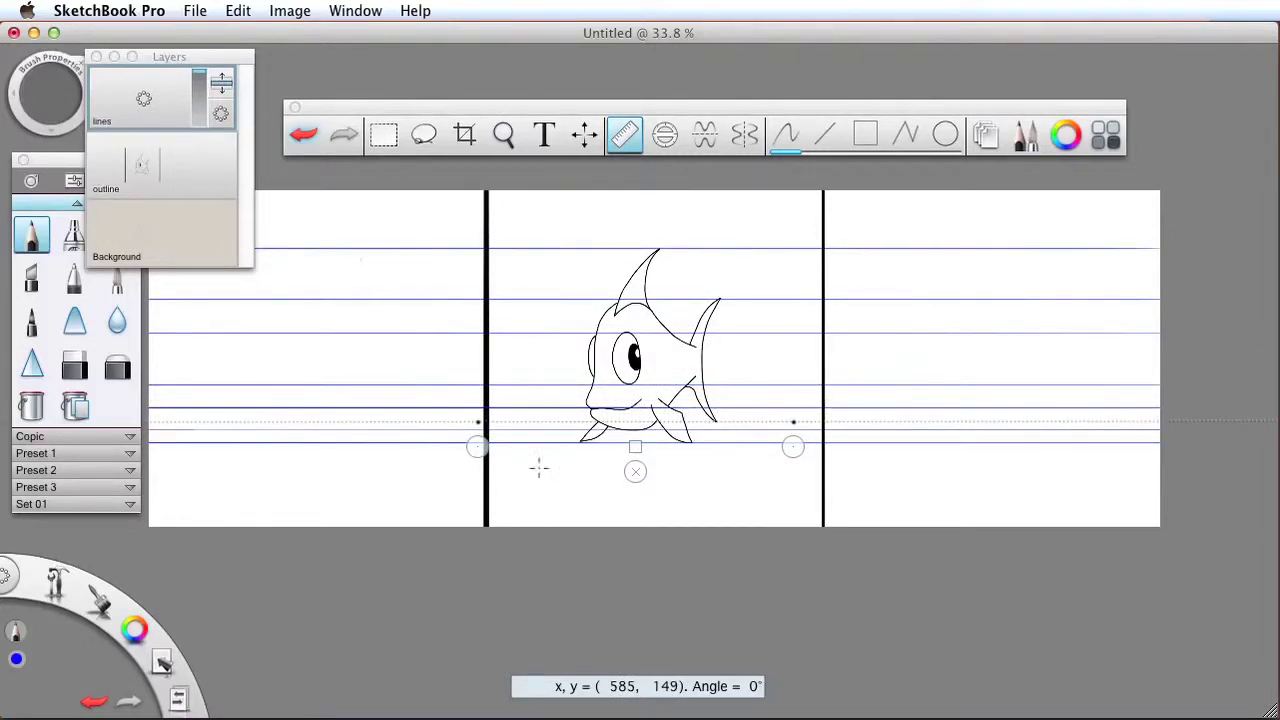
drag(134, 628, 90, 587)
mouse_move(1143, 421)
mouse_down()
mouse_move(354, 446)
mouse_move(14, 482)
mouse_up()
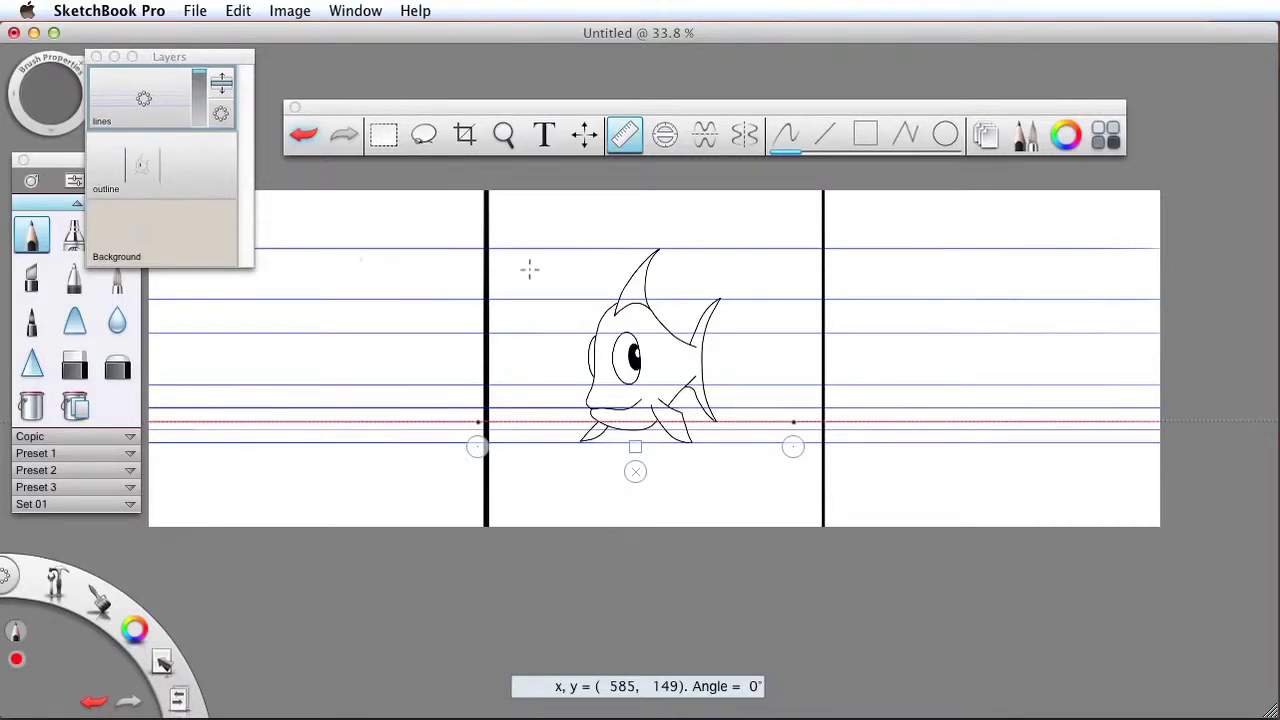
Lock the lines layer and turn off the ruler.
click(183, 113)
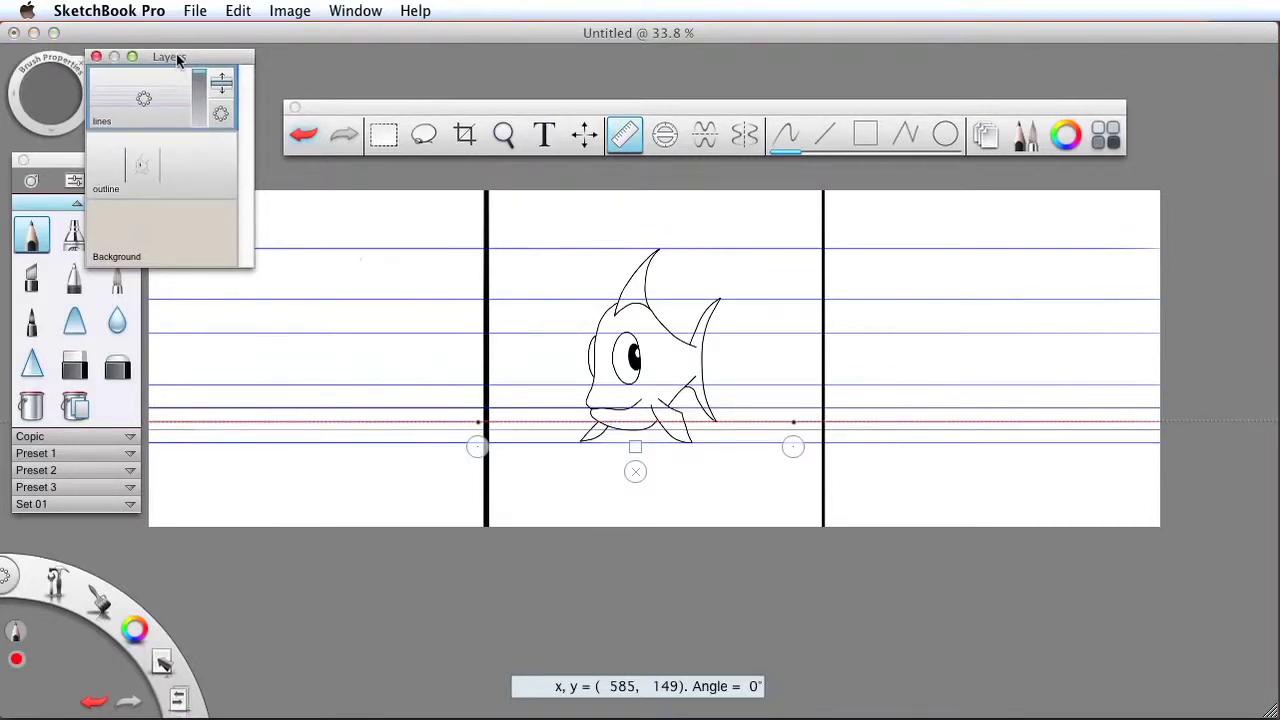
click(144, 100)
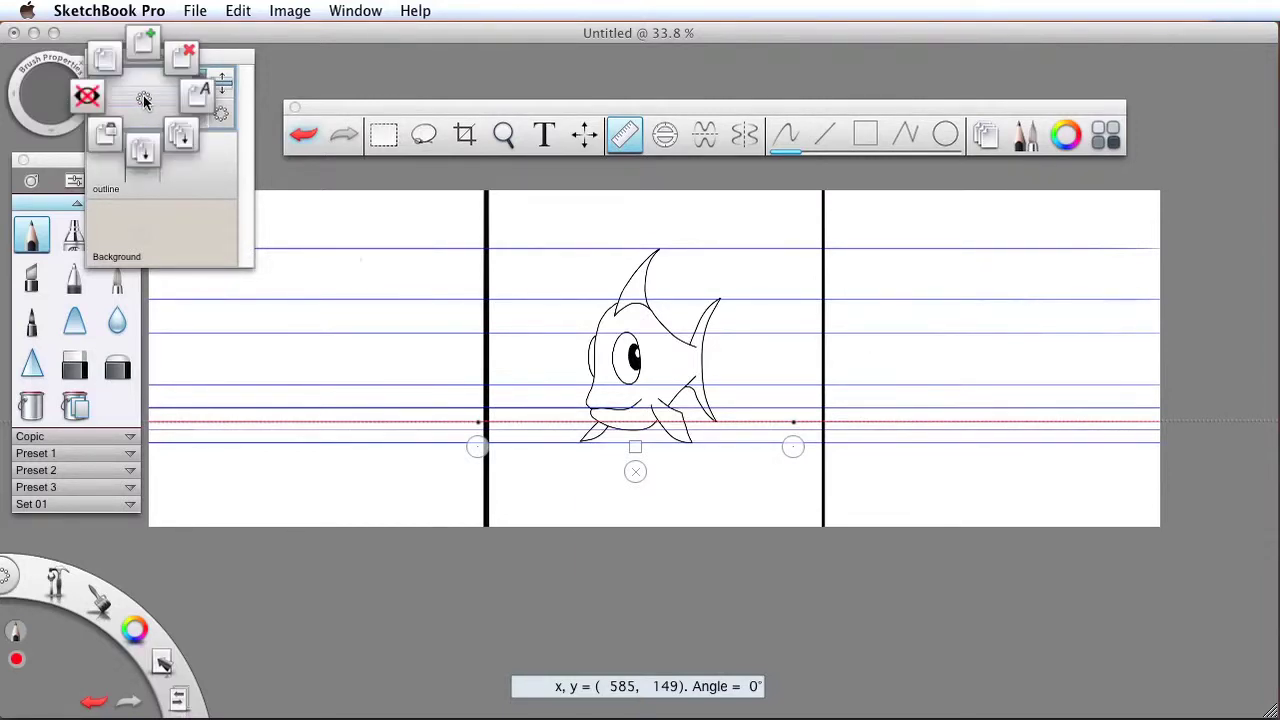
click(110, 145)
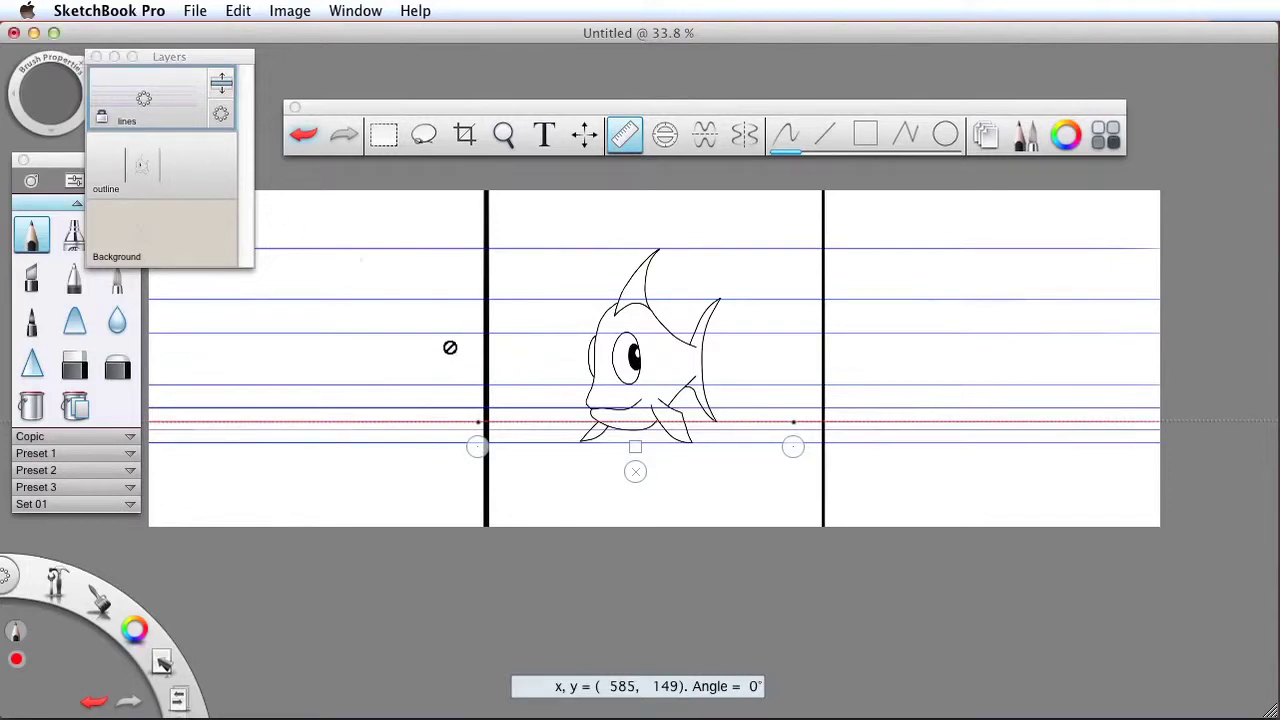
key(r)
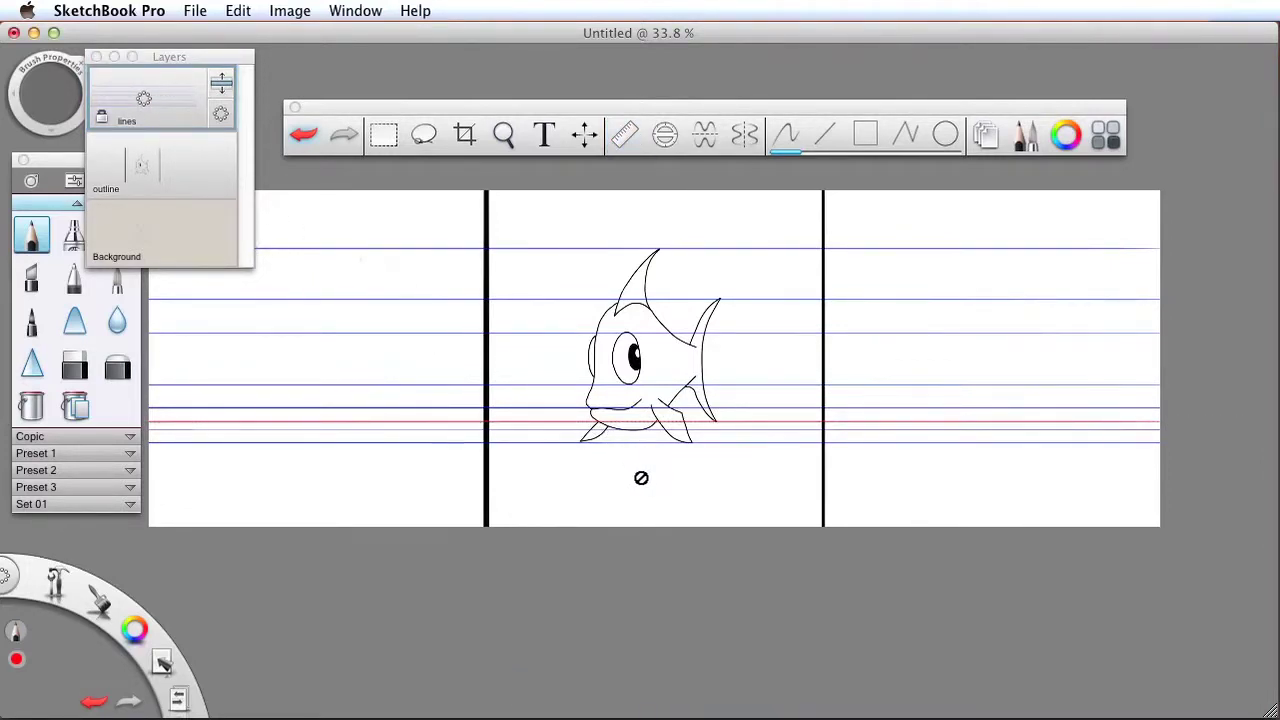
Make the outline layer active and set the pencil to black for drawing in the empty panel beside the fish's tail.
click(183, 168)
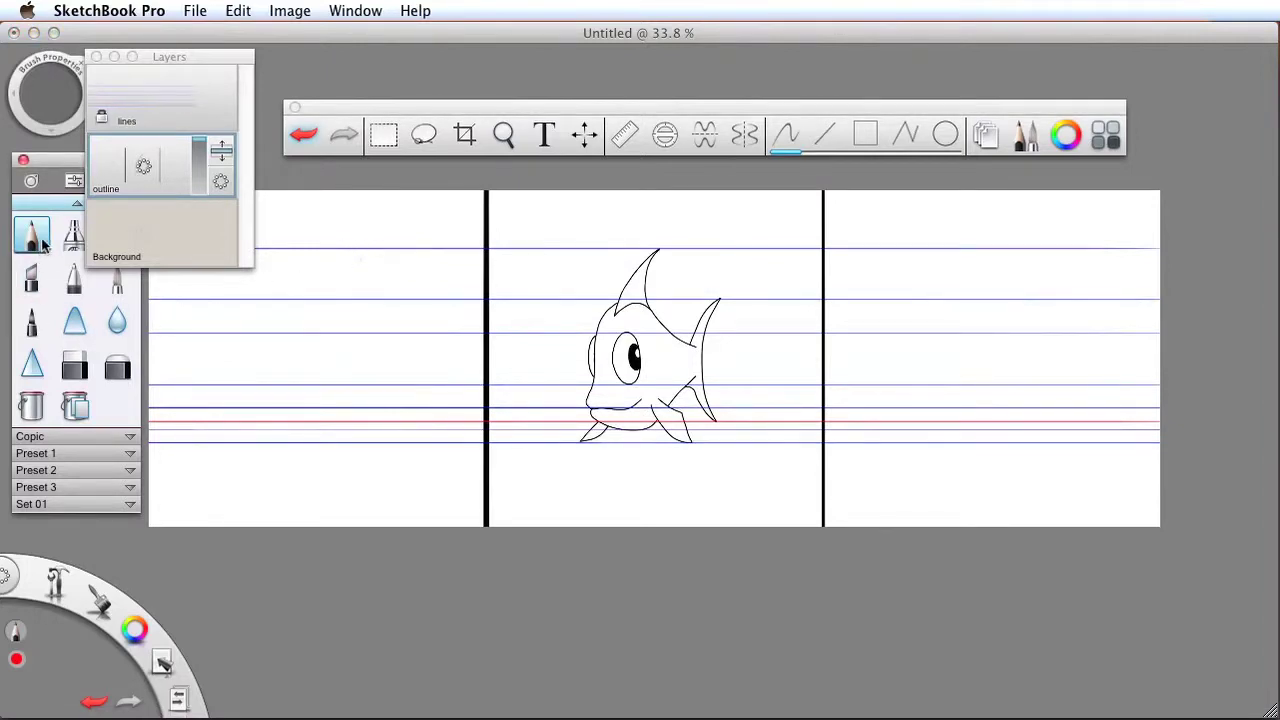
click(38, 245)
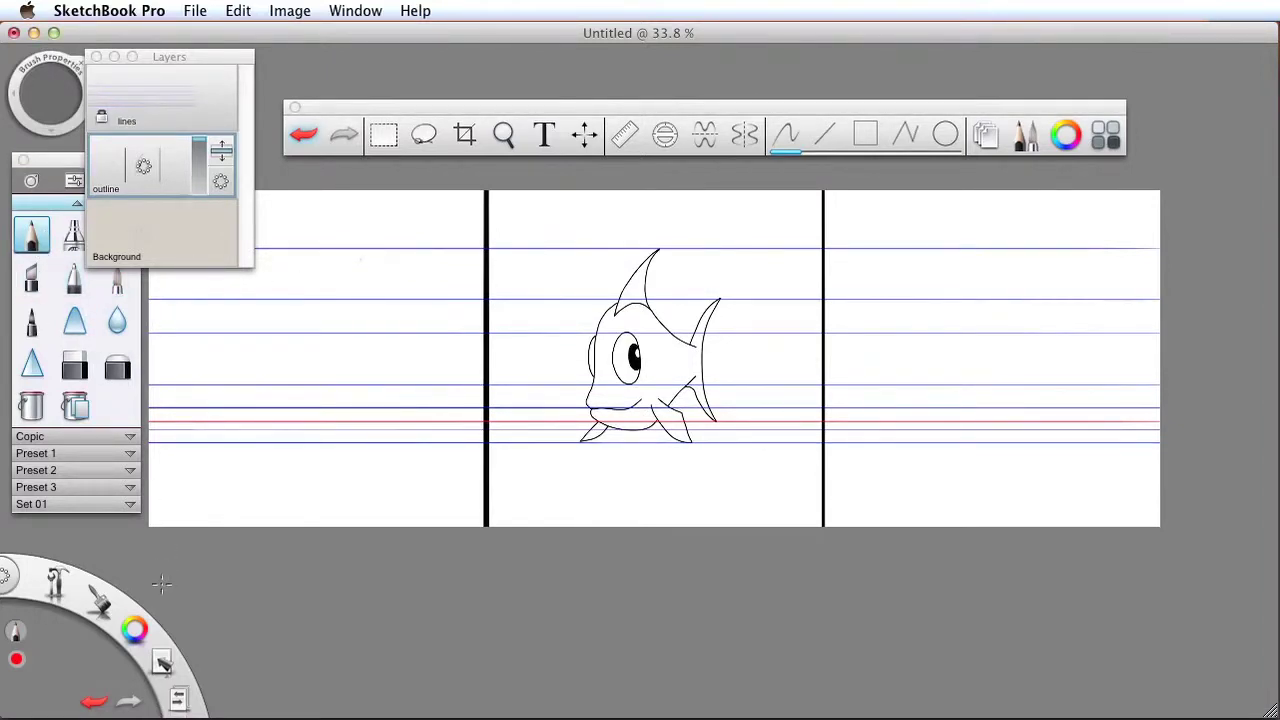
drag(133, 632, 128, 573)
key(space)
mouse_move(874, 306)
mouse_down()
mouse_move(737, 394)
mouse_move(680, 409)
mouse_move(737, 334)
mouse_move(803, 323)
mouse_move(794, 394)
mouse_move(760, 353)
mouse_up()
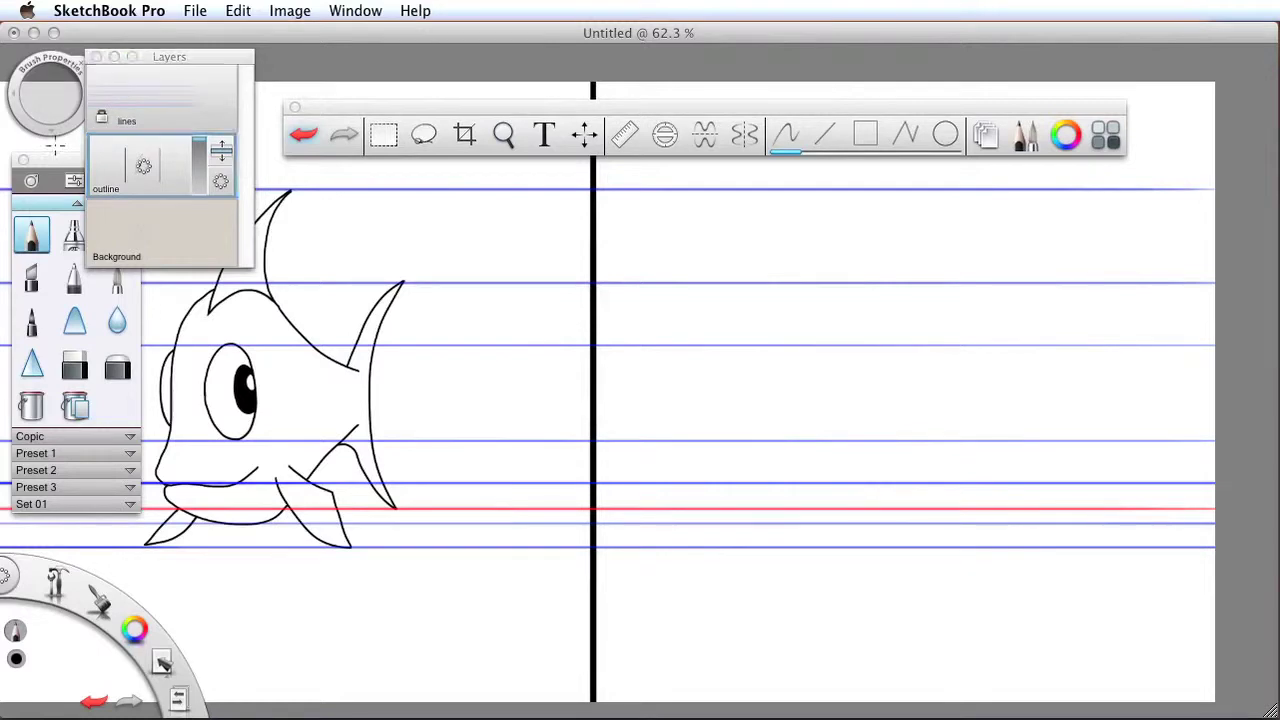
Close the brush palette, the Layers window and the toolbar to clear the canvas.
click(23, 160)
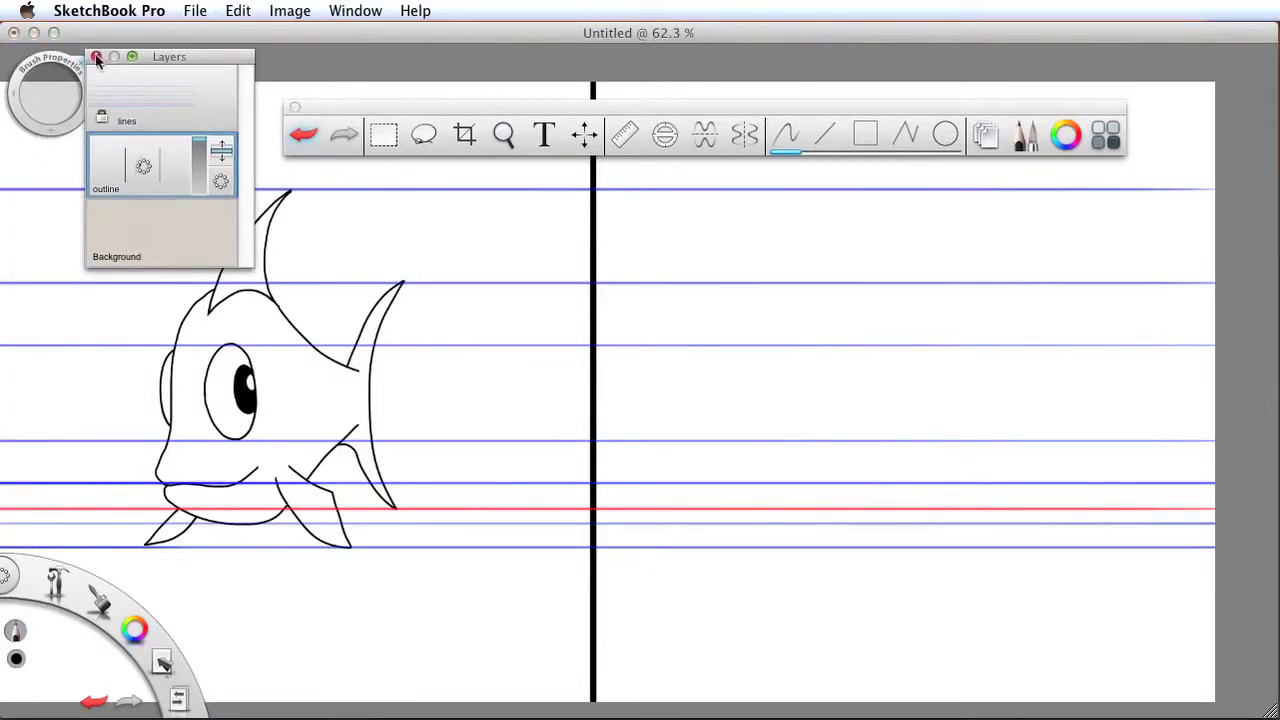
click(96, 58)
drag(388, 105, 351, 64)
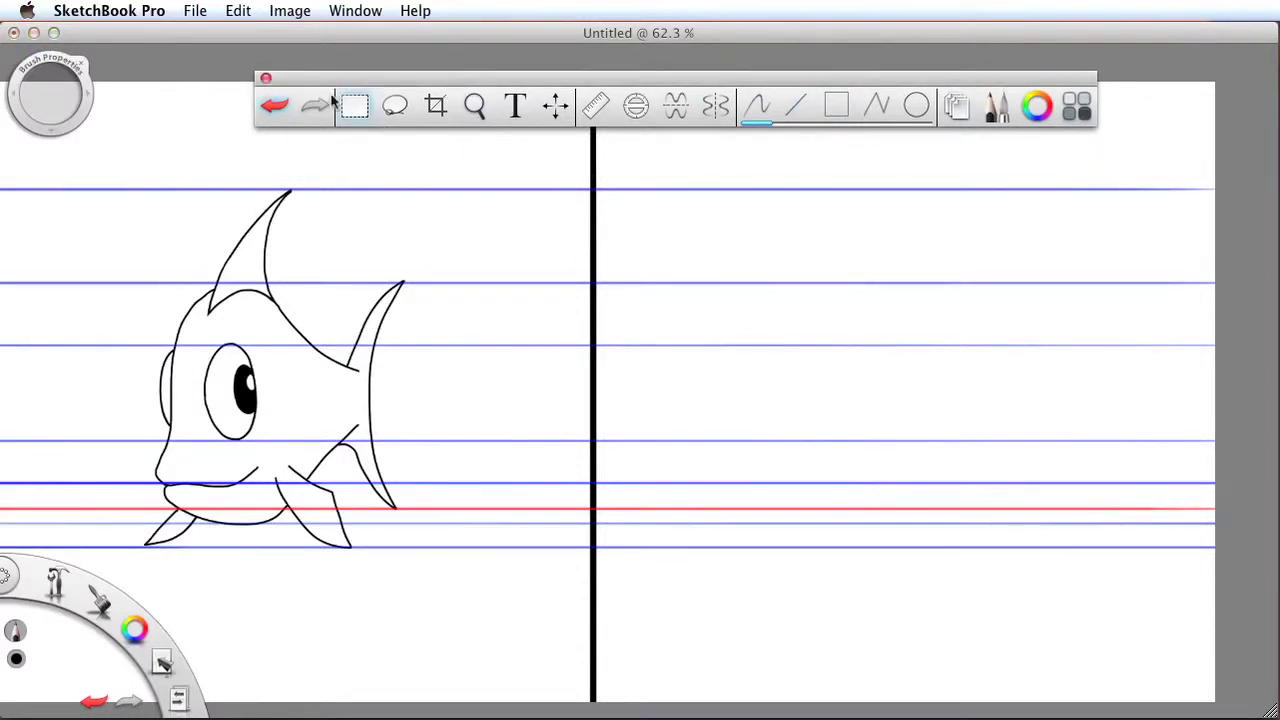
click(265, 79)
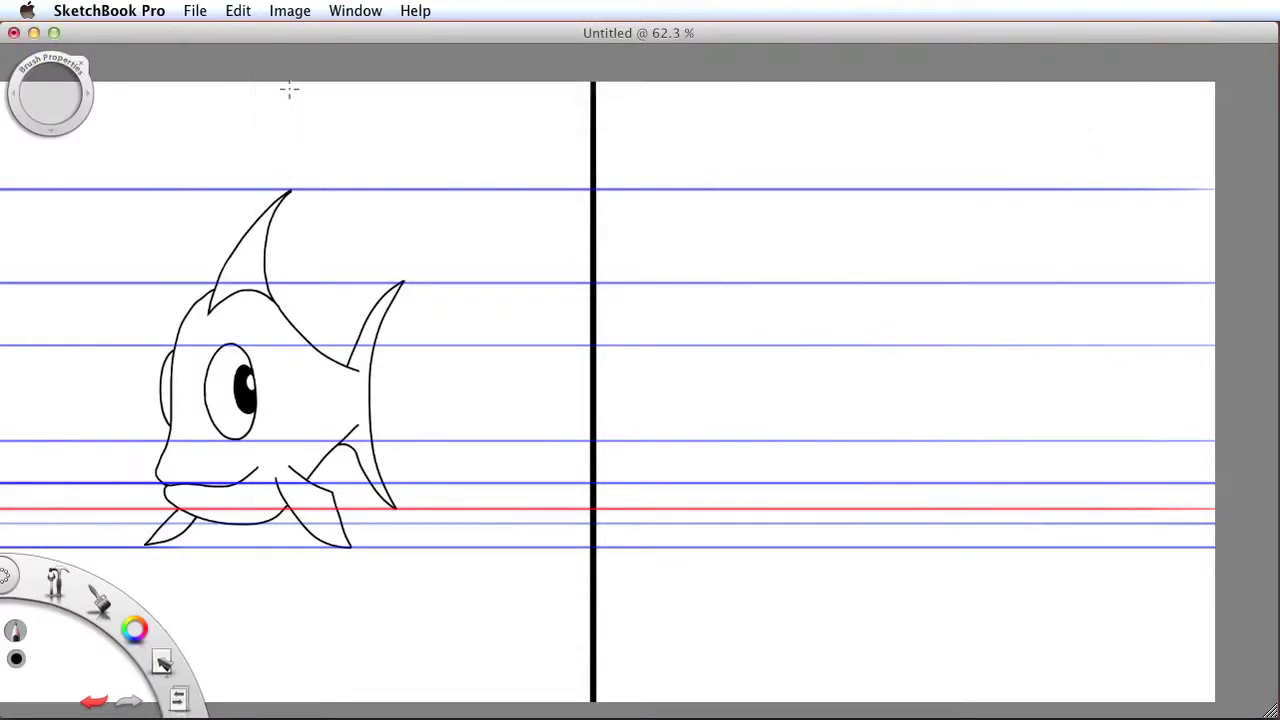
key(space)
drag(571, 446, 558, 421)
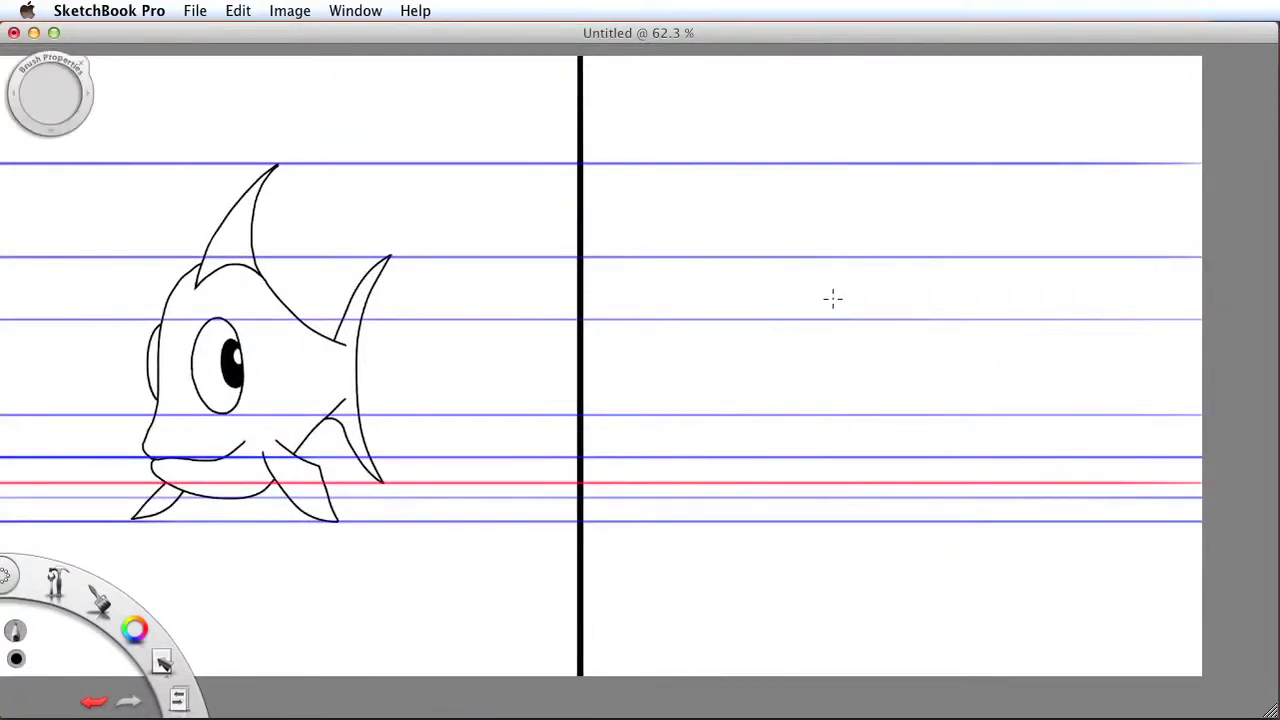
mouse_move(800, 234)
mouse_down()
mouse_move(780, 300)
mouse_move(846, 351)
mouse_move(900, 428)
mouse_up()
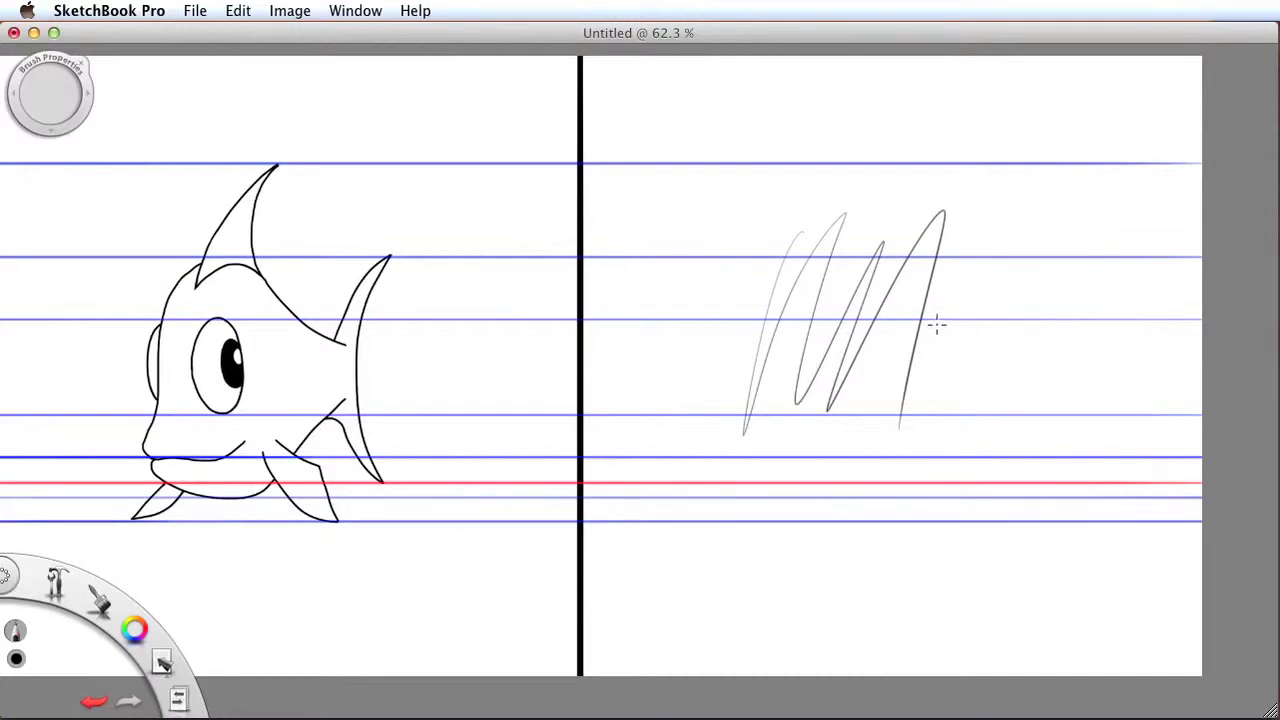
key(super+z)
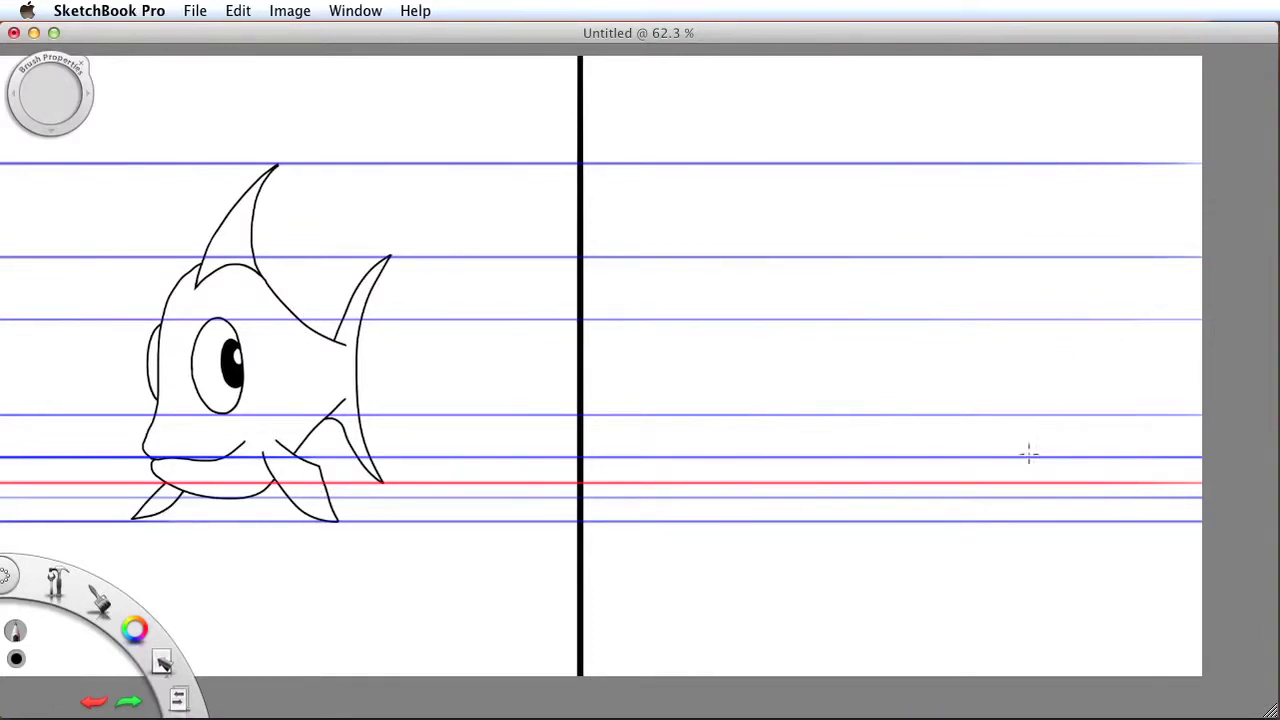
Sketch a large body oval in the empty panel and build up the side-view fish's forehead, back and front face contours.
mouse_move(876, 263)
mouse_down()
mouse_move(733, 304)
mouse_move(859, 455)
mouse_move(1037, 319)
mouse_move(862, 254)
mouse_up()
mouse_move(731, 302)
mouse_down()
mouse_move(897, 437)
mouse_move(971, 431)
mouse_move(920, 251)
mouse_move(845, 260)
mouse_move(920, 334)
mouse_move(966, 294)
mouse_move(1010, 366)
mouse_move(852, 268)
mouse_move(712, 314)
mouse_move(700, 395)
mouse_move(770, 266)
mouse_up()
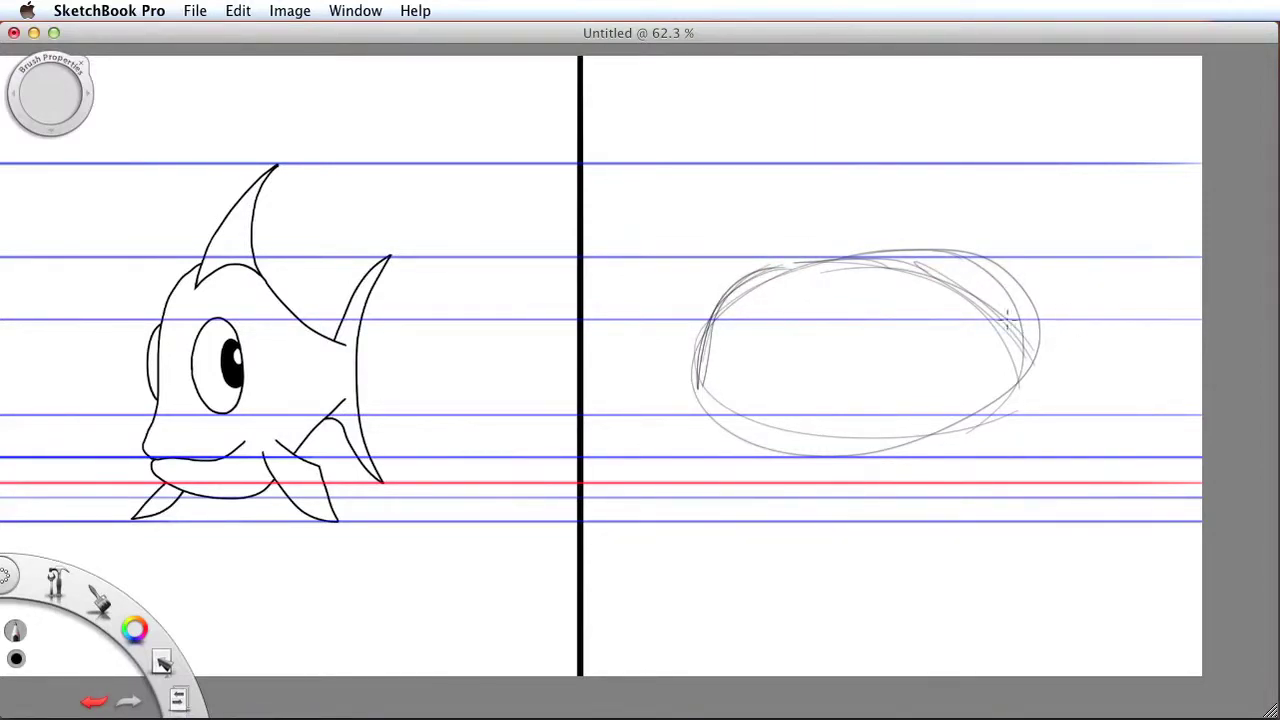
drag(920, 266, 1060, 340)
drag(961, 303, 1058, 338)
mouse_move(696, 445)
mouse_down()
mouse_move(701, 379)
mouse_move(702, 436)
mouse_move(727, 320)
mouse_move(757, 318)
mouse_move(701, 381)
mouse_move(802, 278)
mouse_up()
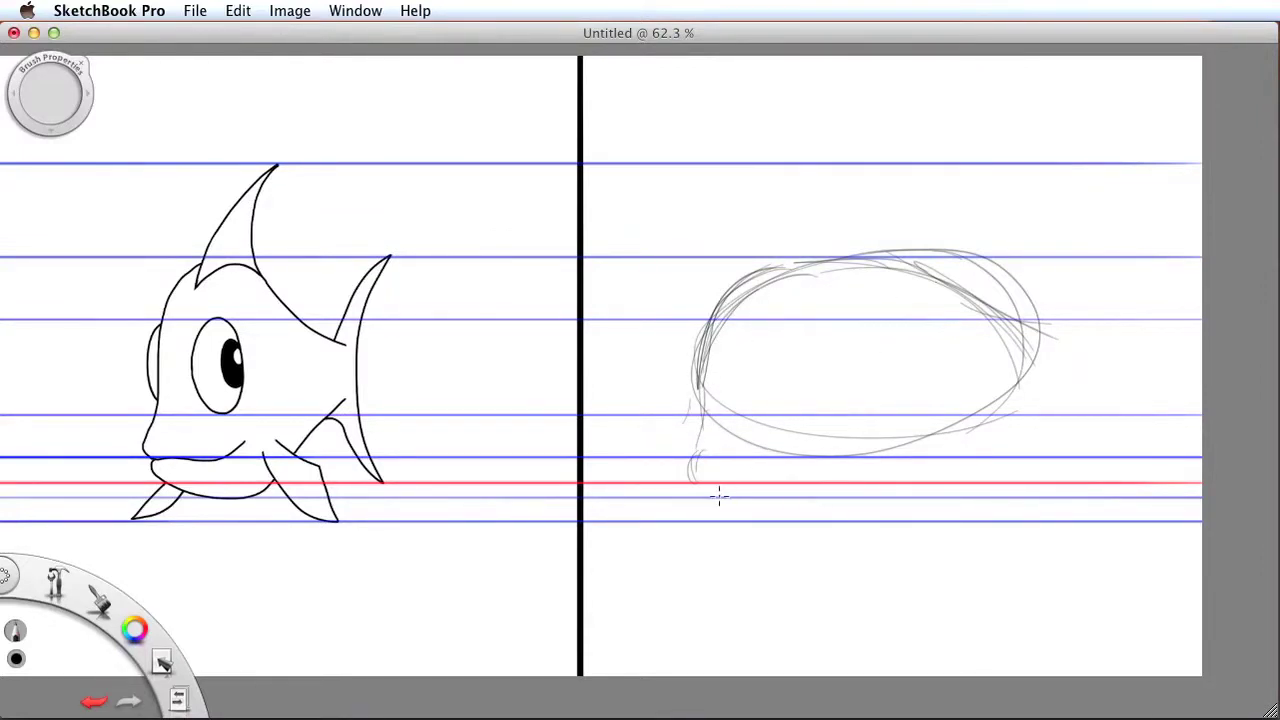
Sketch the belly curve from the chin up to the tail base, and the protruding lips at the mouth guide line.
drag(692, 482, 848, 503)
mouse_move(709, 483)
mouse_down()
mouse_move(903, 491)
mouse_move(949, 431)
mouse_move(980, 437)
mouse_move(1040, 395)
mouse_up()
drag(905, 290, 1040, 330)
mouse_move(1020, 418)
mouse_down()
mouse_move(969, 460)
mouse_move(1053, 398)
mouse_move(1037, 393)
mouse_move(940, 478)
mouse_move(805, 514)
mouse_move(707, 486)
mouse_move(817, 497)
mouse_move(981, 470)
mouse_move(848, 508)
mouse_move(700, 508)
mouse_up()
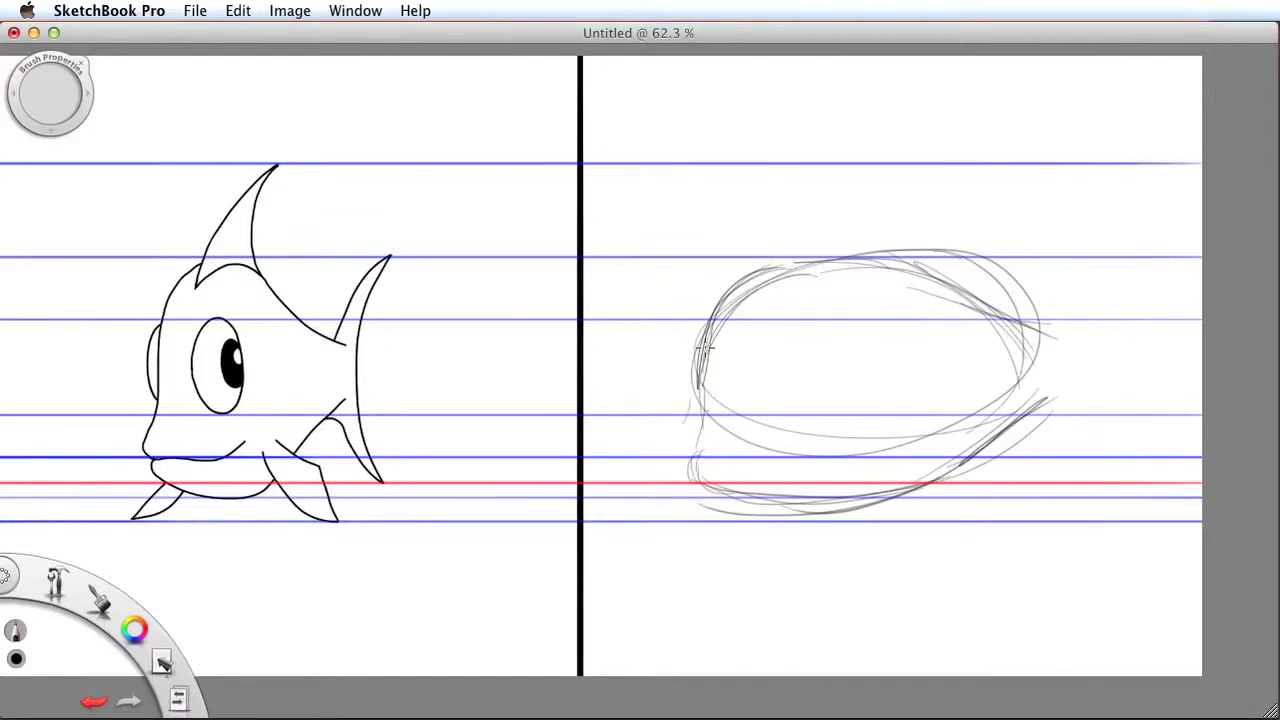
drag(690, 432, 682, 467)
mouse_move(693, 424)
mouse_down()
mouse_move(685, 458)
mouse_move(681, 428)
mouse_move(682, 463)
mouse_move(692, 477)
mouse_move(691, 457)
mouse_move(709, 489)
mouse_move(706, 476)
mouse_move(758, 506)
mouse_up()
Sketch the forked tail behind the body, with its upper tip on the tail guide line and its lower tip near the belly guide.
mouse_move(1034, 328)
mouse_down()
mouse_move(1048, 340)
mouse_move(1164, 226)
mouse_up()
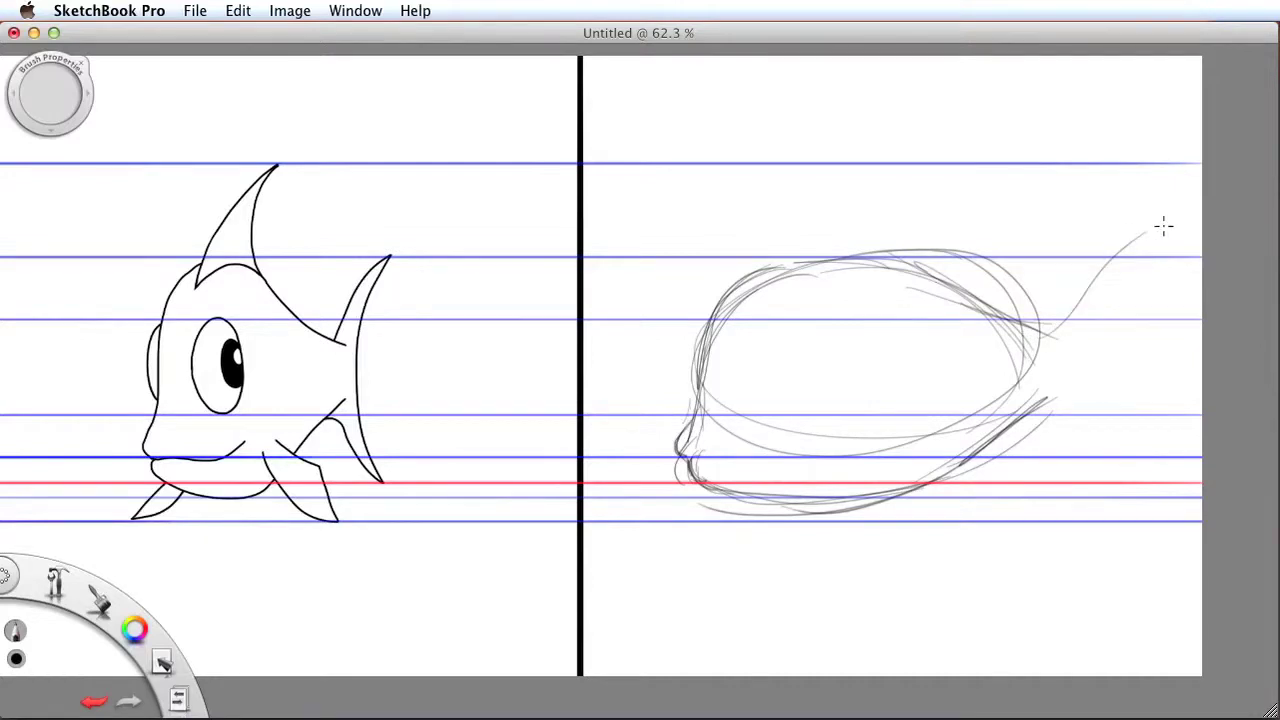
mouse_move(1057, 331)
mouse_down()
mouse_move(1134, 260)
mouse_move(1182, 248)
mouse_move(1010, 338)
mouse_up()
drag(1182, 250, 1097, 430)
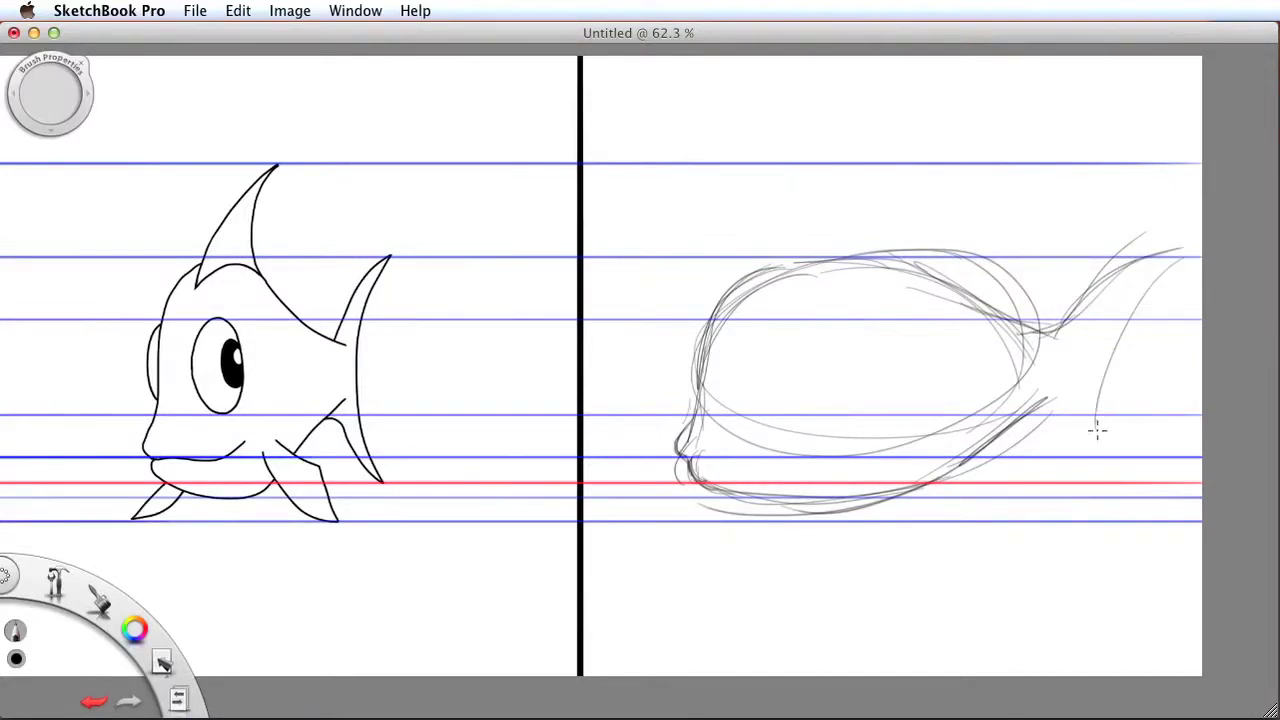
mouse_move(1184, 258)
mouse_down()
mouse_move(1108, 390)
mouse_move(1118, 407)
mouse_move(1109, 379)
mouse_move(1190, 495)
mouse_up()
drag(1062, 426, 1190, 496)
mouse_move(1120, 476)
mouse_down()
mouse_move(1071, 428)
mouse_move(1090, 450)
mouse_move(1060, 424)
mouse_move(1016, 420)
mouse_move(1062, 412)
mouse_move(1124, 464)
mouse_move(1184, 491)
mouse_up()
drag(1032, 334, 1100, 316)
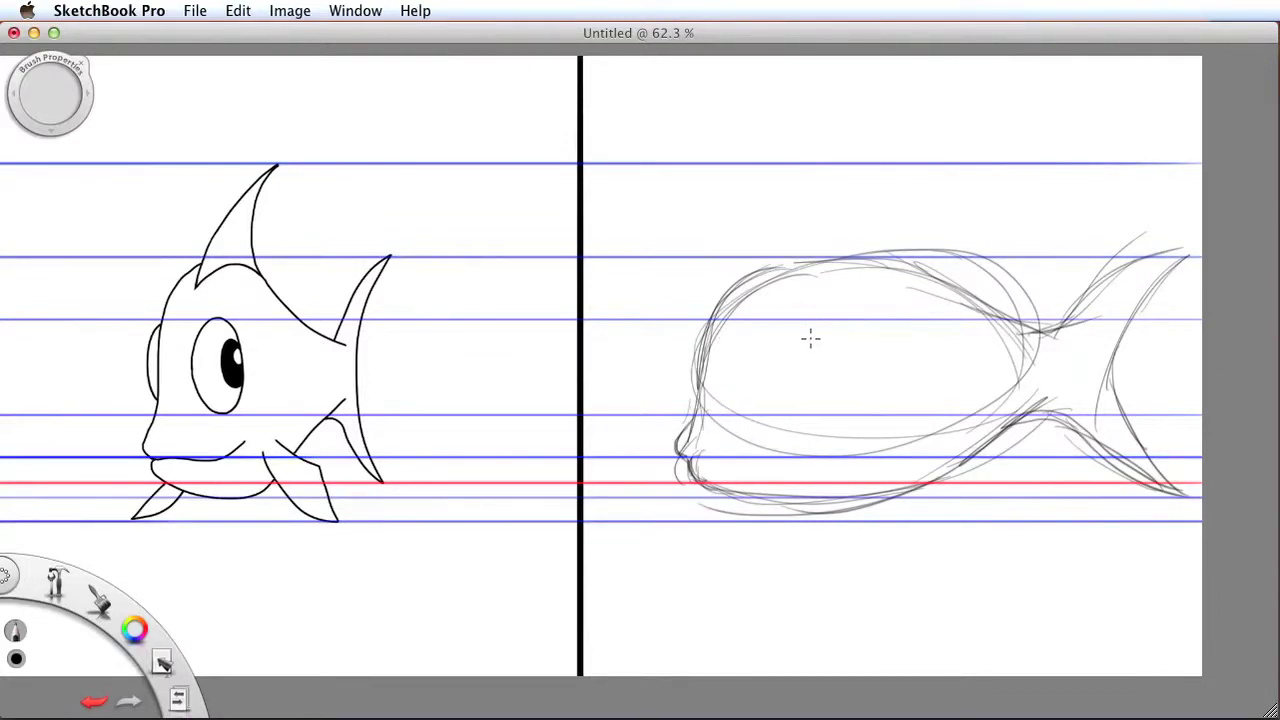
Sketch the eye oval between the two eye guide lines and the curved dorsal fin reaching up to the topmost guide line.
mouse_move(739, 358)
mouse_down()
mouse_move(786, 346)
mouse_move(740, 383)
mouse_move(767, 418)
mouse_move(797, 316)
mouse_up()
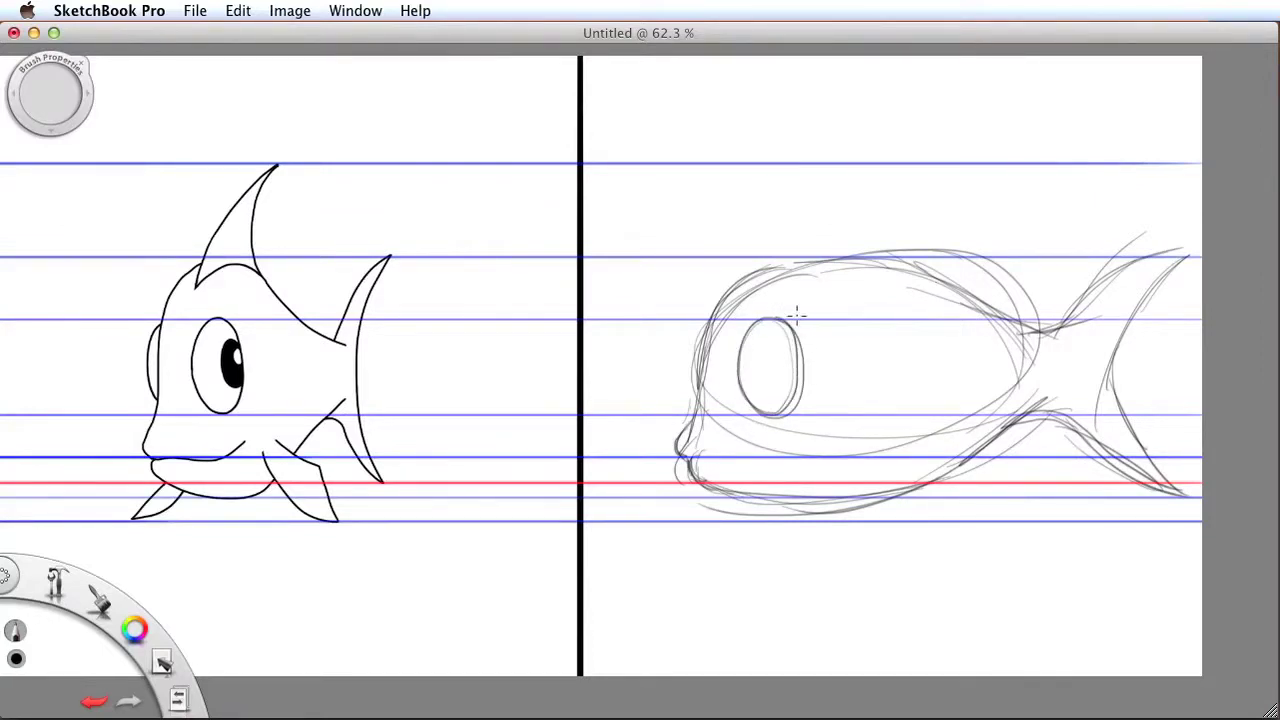
drag(817, 273, 895, 158)
mouse_move(816, 256)
mouse_down()
mouse_move(909, 163)
mouse_move(806, 257)
mouse_up()
mouse_move(930, 160)
mouse_down()
mouse_move(891, 201)
mouse_move(893, 262)
mouse_up()
mouse_move(890, 208)
mouse_down()
mouse_move(910, 268)
mouse_move(893, 240)
mouse_move(932, 160)
mouse_move(865, 186)
mouse_move(782, 263)
mouse_move(834, 216)
mouse_move(798, 246)
mouse_up()
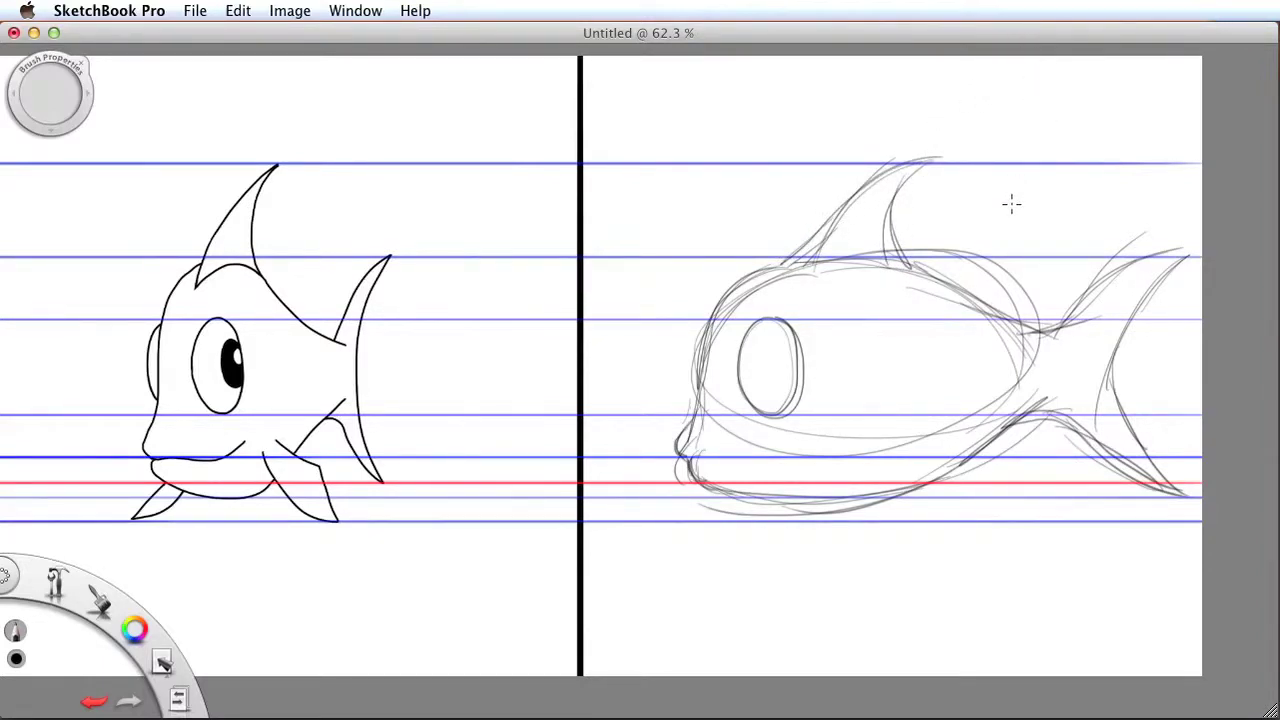
mouse_move(920, 168)
mouse_down()
mouse_move(903, 192)
mouse_move(910, 268)
mouse_move(900, 240)
mouse_move(902, 214)
mouse_move(916, 270)
mouse_move(898, 196)
mouse_move(933, 170)
mouse_move(862, 178)
mouse_move(836, 222)
mouse_move(790, 248)
mouse_up()
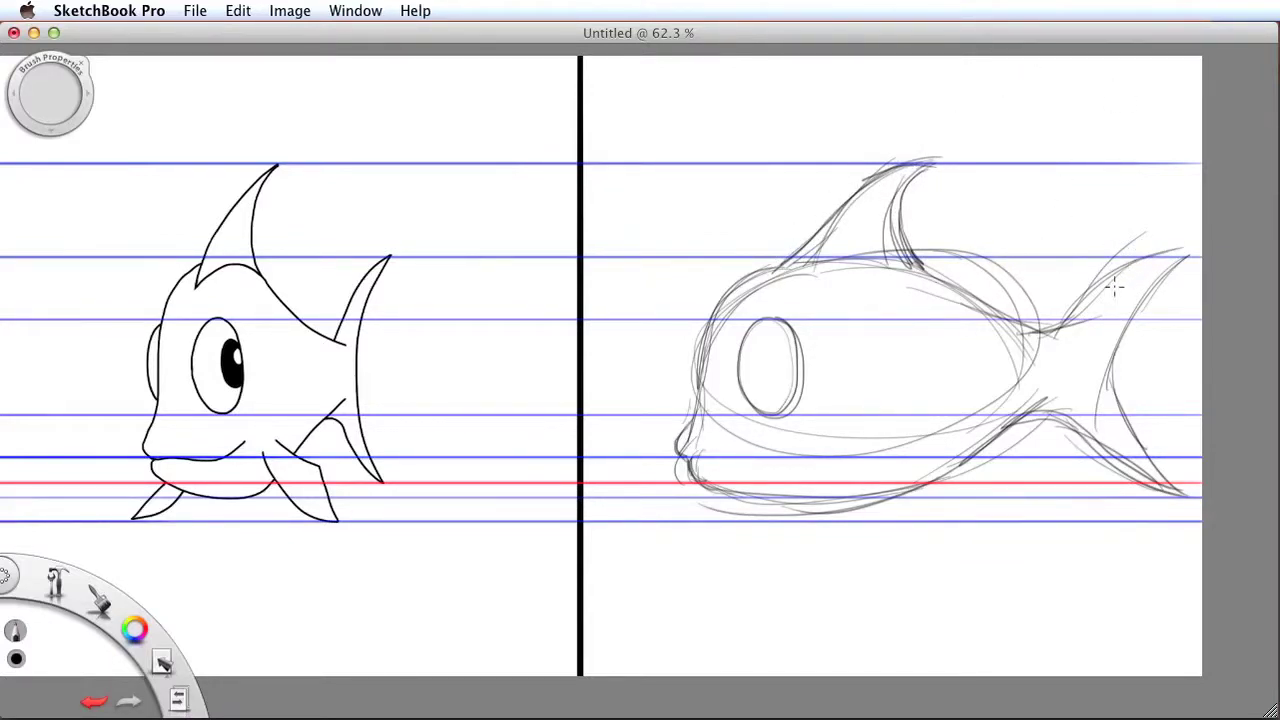
Darken the upper tail lobe and the tail's curved rear edge.
mouse_move(1066, 322)
mouse_down()
mouse_move(1133, 263)
mouse_move(1078, 305)
mouse_move(1180, 255)
mouse_up()
mouse_move(1150, 308)
mouse_down()
mouse_move(1110, 390)
mouse_move(1133, 336)
mouse_move(1124, 392)
mouse_move(1141, 318)
mouse_up()
mouse_move(1178, 262)
mouse_down()
mouse_move(1118, 430)
mouse_move(1146, 454)
mouse_up()
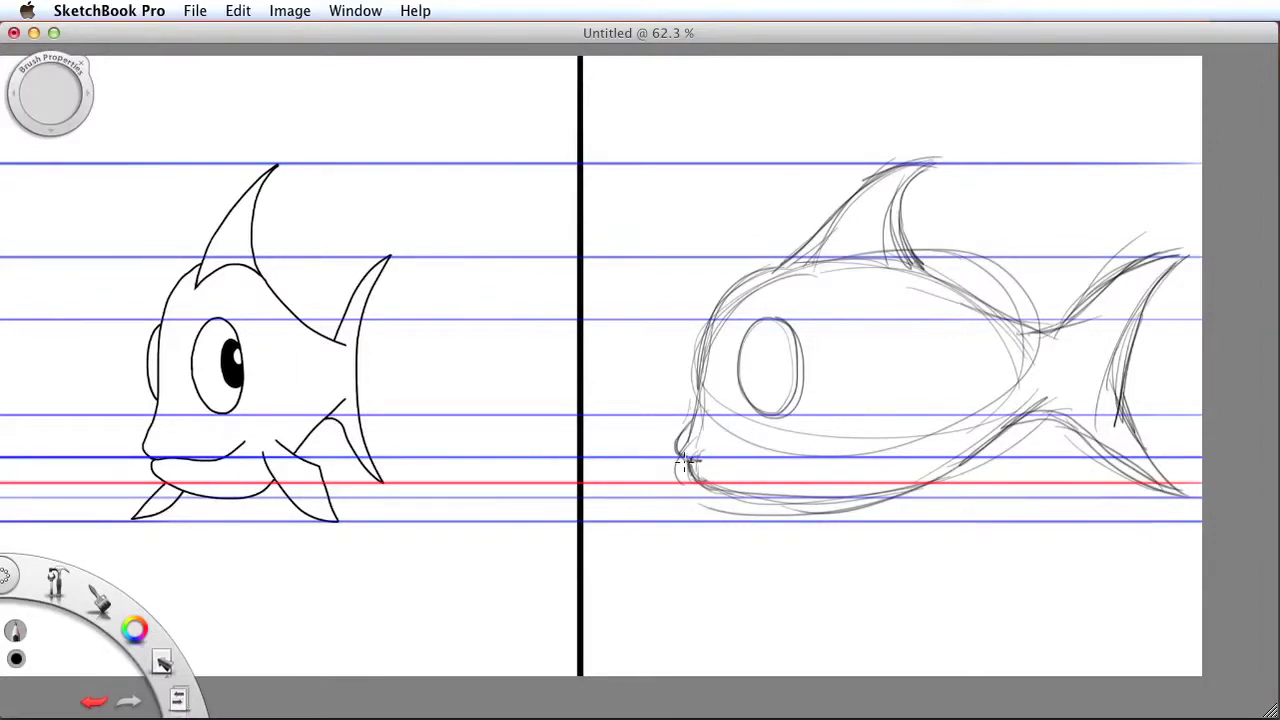
Draw the dark smiling mouth line at the mouth guide and reinforce the eye oval's outline.
mouse_move(717, 459)
mouse_down()
mouse_move(738, 450)
mouse_move(690, 458)
mouse_move(742, 447)
mouse_up()
mouse_move(800, 338)
mouse_down()
mouse_move(805, 380)
mouse_move(787, 412)
mouse_move(800, 364)
mouse_move(770, 328)
mouse_move(740, 345)
mouse_move(767, 410)
mouse_up()
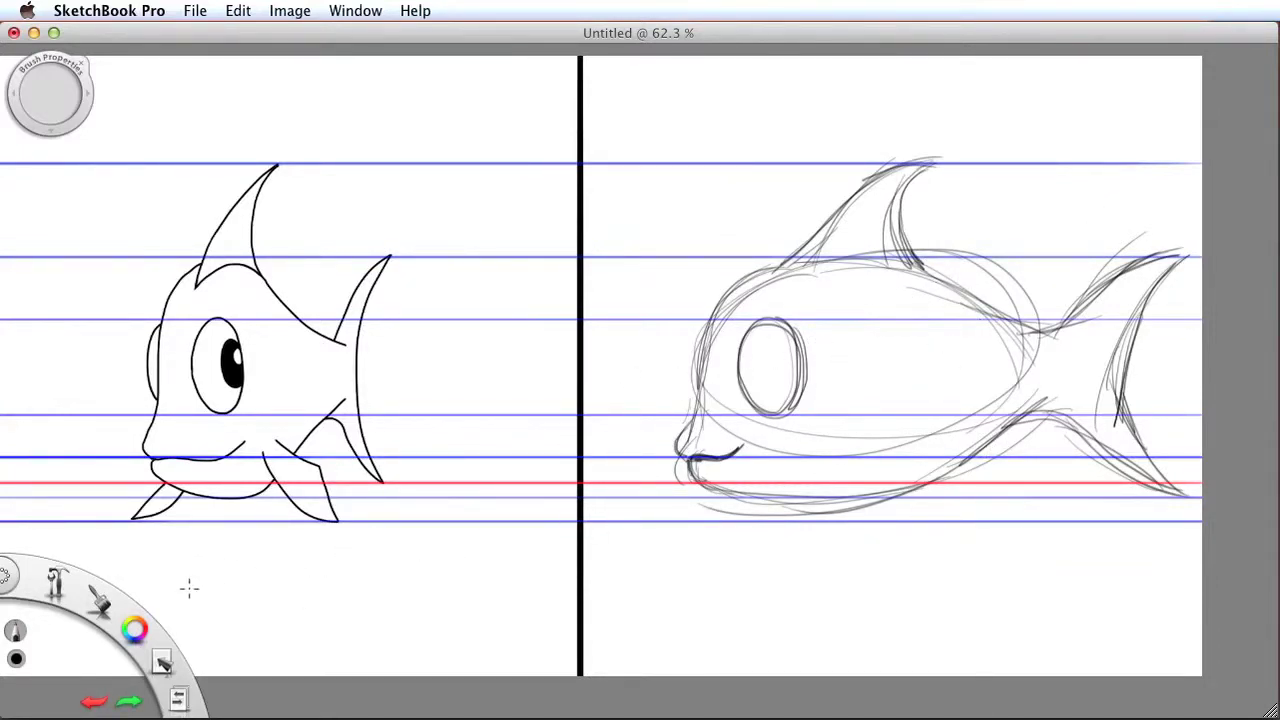
Erase the surplus construction lines inside the head and along the upper back behind the dorsal fin, adjusting the eraser's size.
click(100, 600)
click(128, 625)
mouse_move(746, 296)
mouse_down()
mouse_move(802, 274)
mouse_move(857, 281)
mouse_move(809, 304)
mouse_up()
mouse_move(707, 377)
mouse_down()
mouse_move(708, 417)
mouse_move(722, 406)
mouse_up()
drag(50, 92, 118, 115)
drag(978, 258, 932, 251)
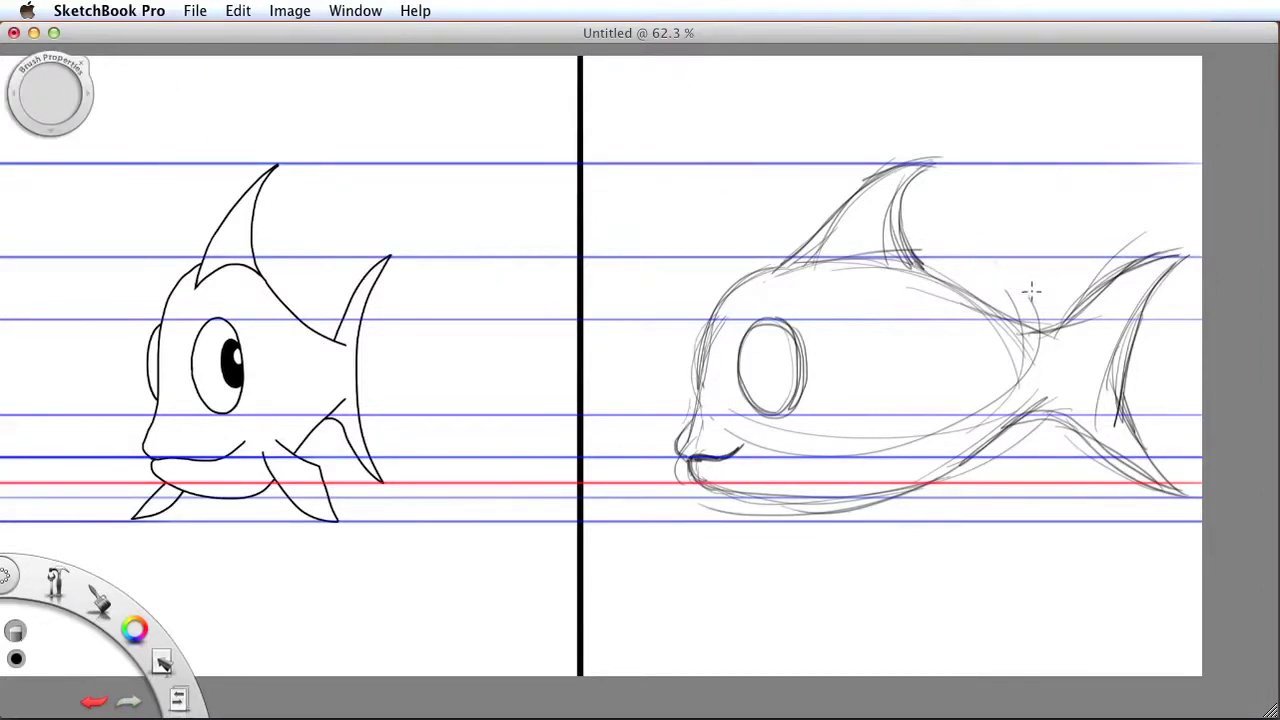
Erase the rest of the construction oval inside the body and the stray lines around the tail, belly and lips.
drag(1102, 316, 1092, 329)
mouse_move(1109, 410)
mouse_down()
mouse_move(1126, 444)
mouse_move(1110, 380)
mouse_move(1125, 338)
mouse_move(1095, 408)
mouse_move(1035, 370)
mouse_move(985, 407)
mouse_up()
drag(1038, 362, 994, 354)
mouse_move(886, 431)
mouse_down()
mouse_move(723, 409)
mouse_move(747, 435)
mouse_move(954, 438)
mouse_move(897, 440)
mouse_up()
mouse_move(833, 540)
mouse_down()
mouse_move(870, 517)
mouse_move(781, 511)
mouse_move(832, 500)
mouse_move(800, 510)
mouse_move(721, 499)
mouse_move(720, 512)
mouse_move(837, 516)
mouse_up()
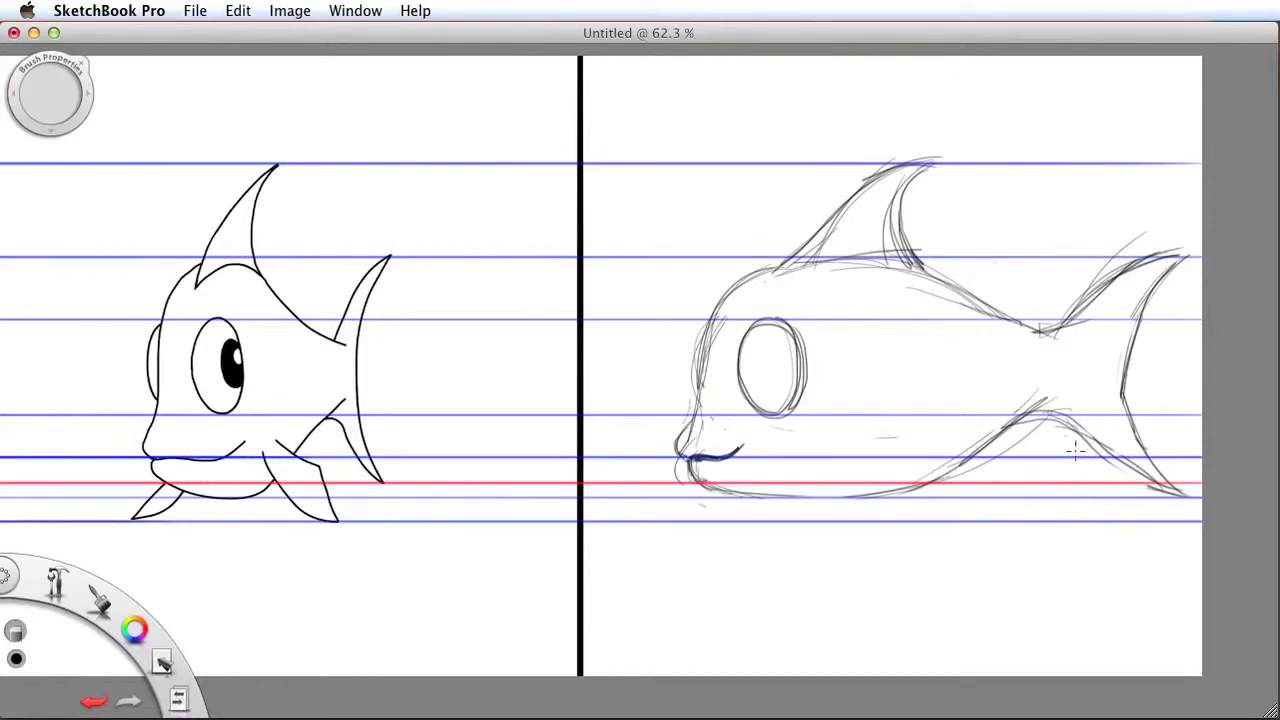
drag(1080, 442, 1198, 502)
drag(698, 428, 700, 468)
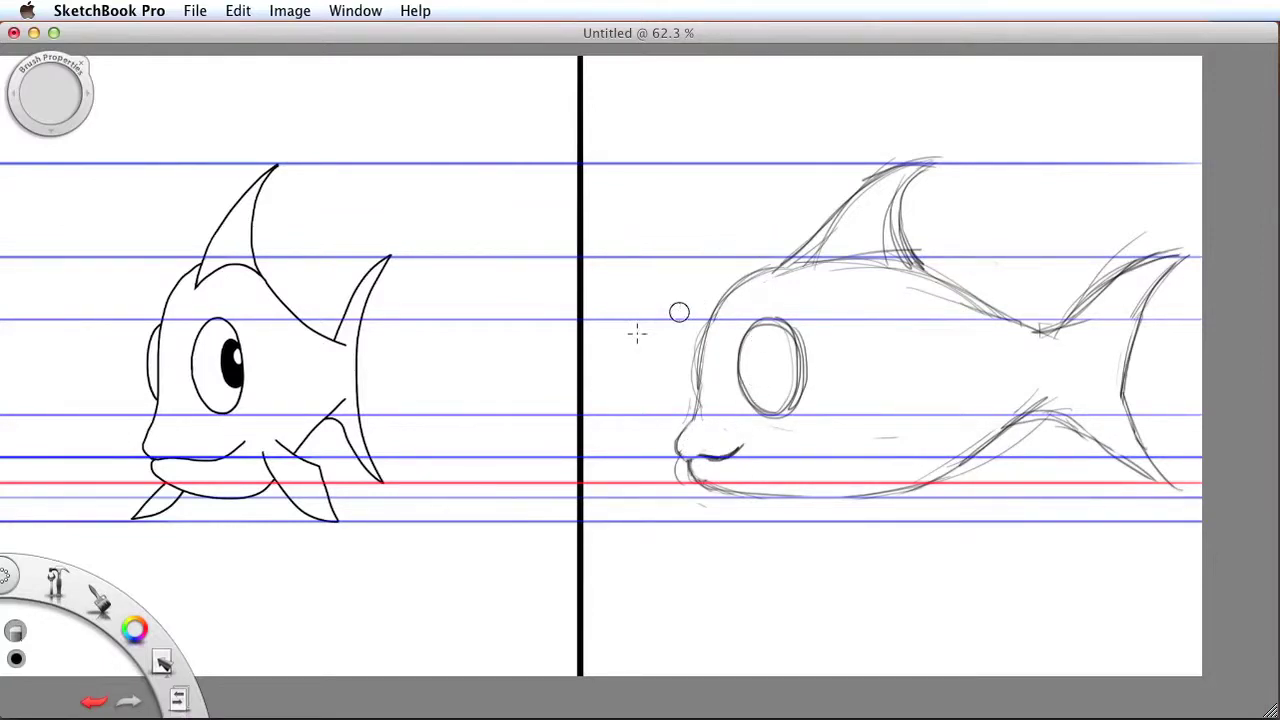
Draw the side fin with the pencil, from the lower body down to the lowest guide line.
click(100, 605)
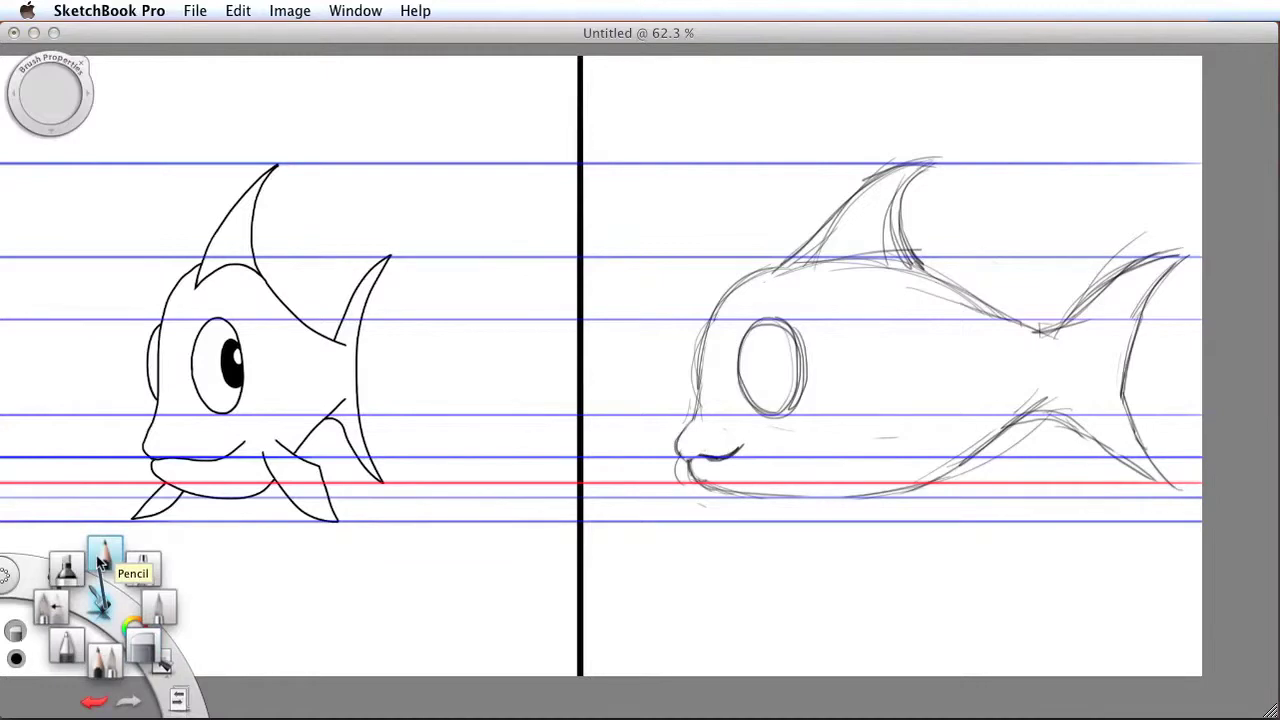
click(104, 556)
key(space)
drag(779, 409, 695, 381)
key(super+z)
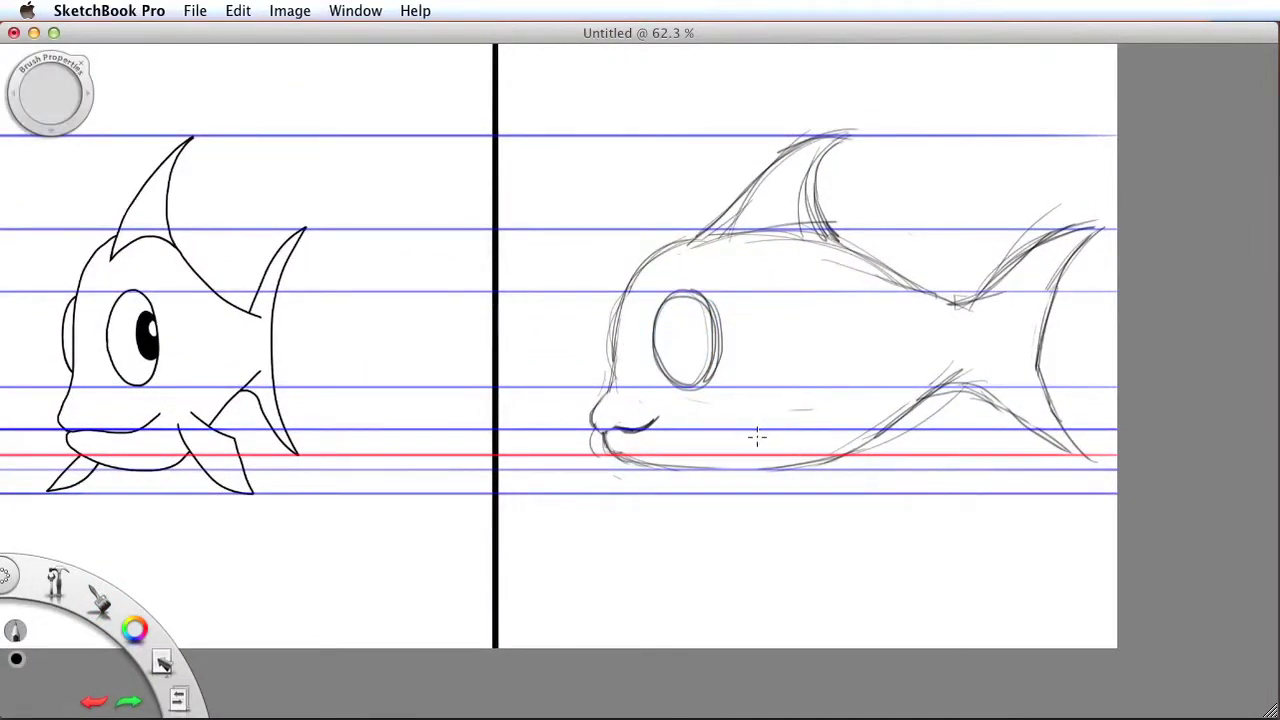
drag(758, 452, 812, 475)
mouse_move(754, 427)
mouse_down()
mouse_move(777, 480)
mouse_move(815, 500)
mouse_move(734, 420)
mouse_move(810, 487)
mouse_move(842, 494)
mouse_up()
drag(760, 470, 818, 496)
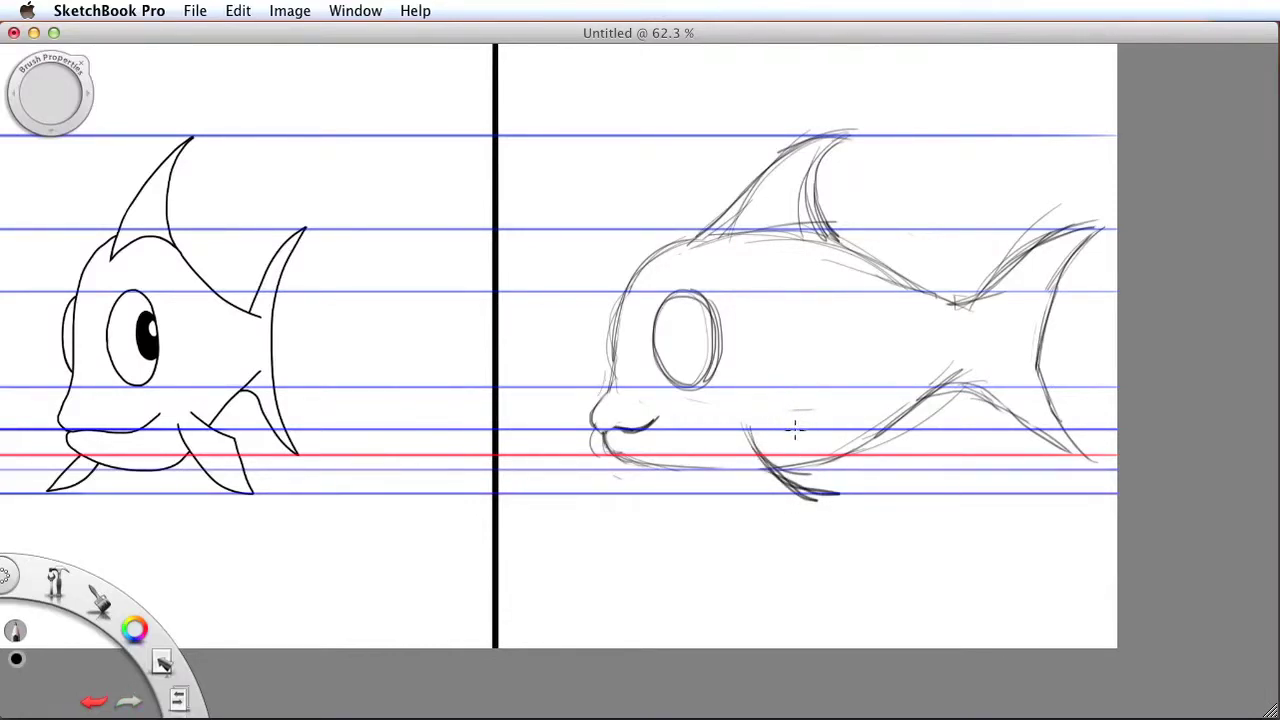
mouse_move(775, 428)
mouse_down()
mouse_move(768, 420)
mouse_move(836, 430)
mouse_move(858, 492)
mouse_up()
mouse_move(832, 432)
mouse_down()
mouse_move(776, 420)
mouse_move(858, 494)
mouse_up()
Erase the belly line crossing the side fin and thin out the extra strokes along the back.
drag(112, 606, 156, 627)
mouse_move(810, 473)
mouse_down()
mouse_move(791, 470)
mouse_move(819, 456)
mouse_up()
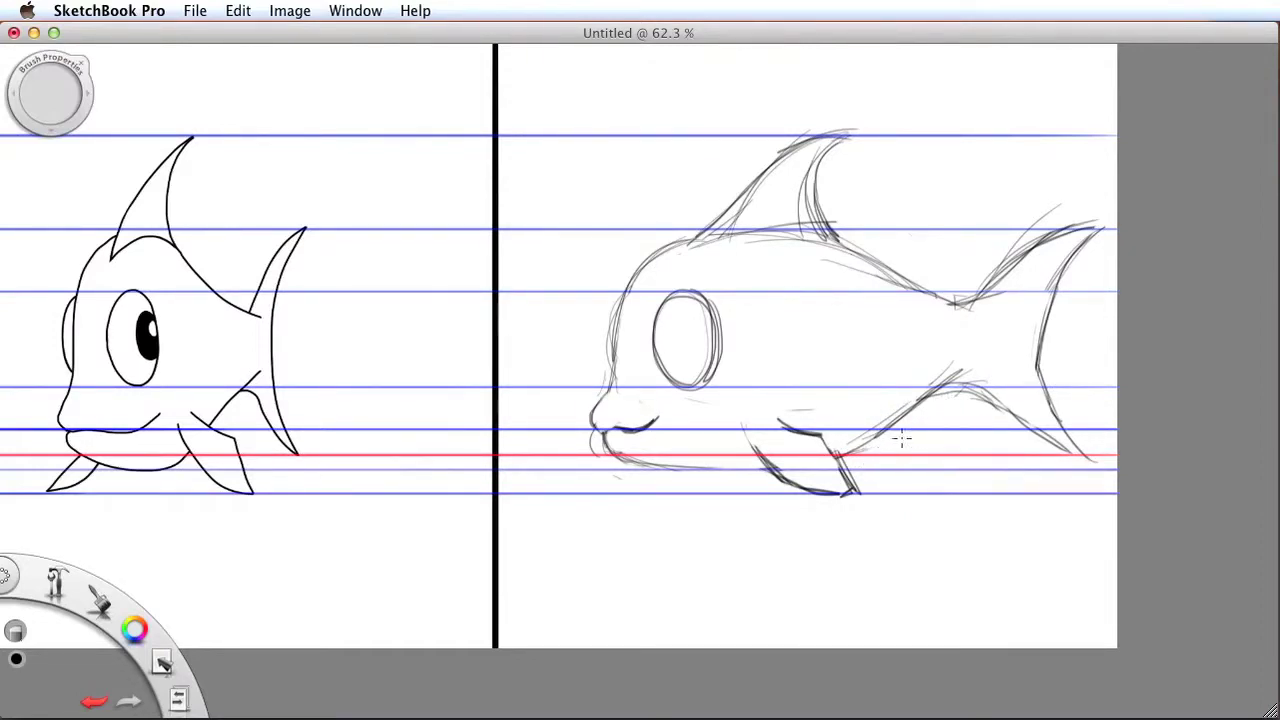
mouse_move(852, 271)
mouse_down()
mouse_move(790, 240)
mouse_move(727, 247)
mouse_up()
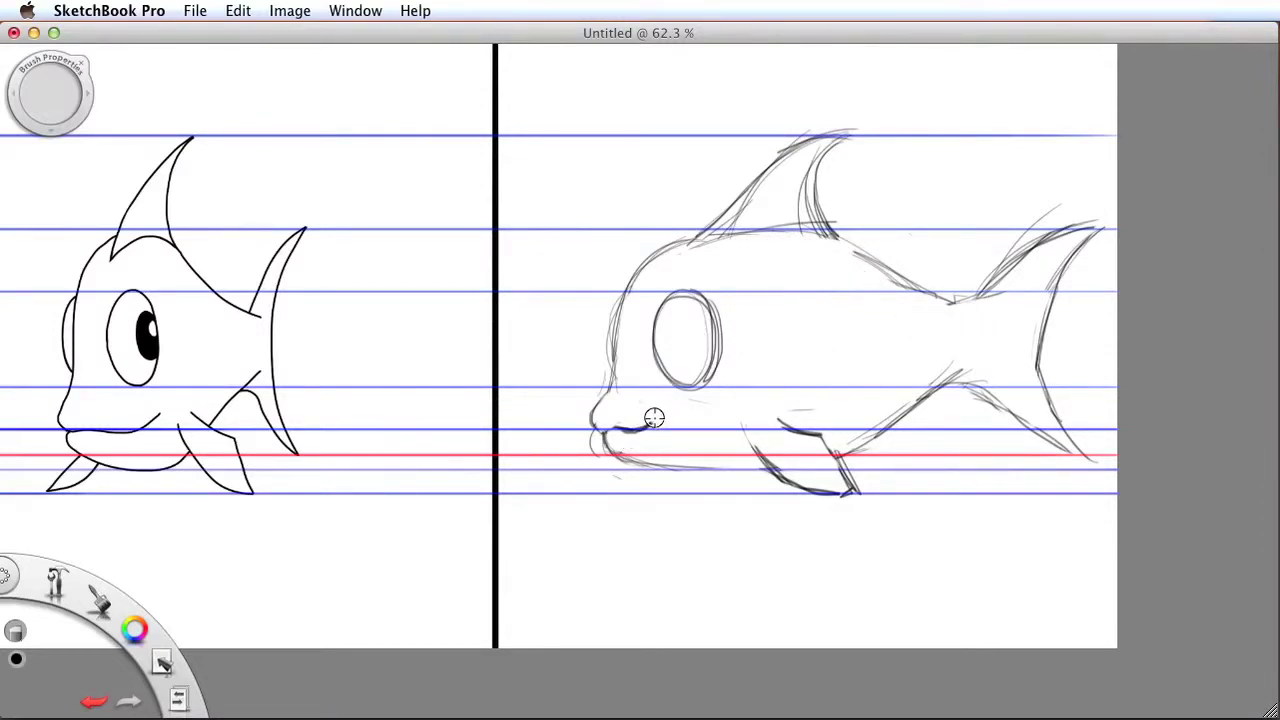
Darken the lips, mouth line and belly contour up to the side fin with the pencil.
key(space)
mouse_move(634, 340)
mouse_down()
mouse_move(743, 320)
mouse_move(794, 357)
mouse_move(731, 317)
mouse_move(726, 222)
mouse_up()
drag(668, 253, 600, 285)
click(100, 602)
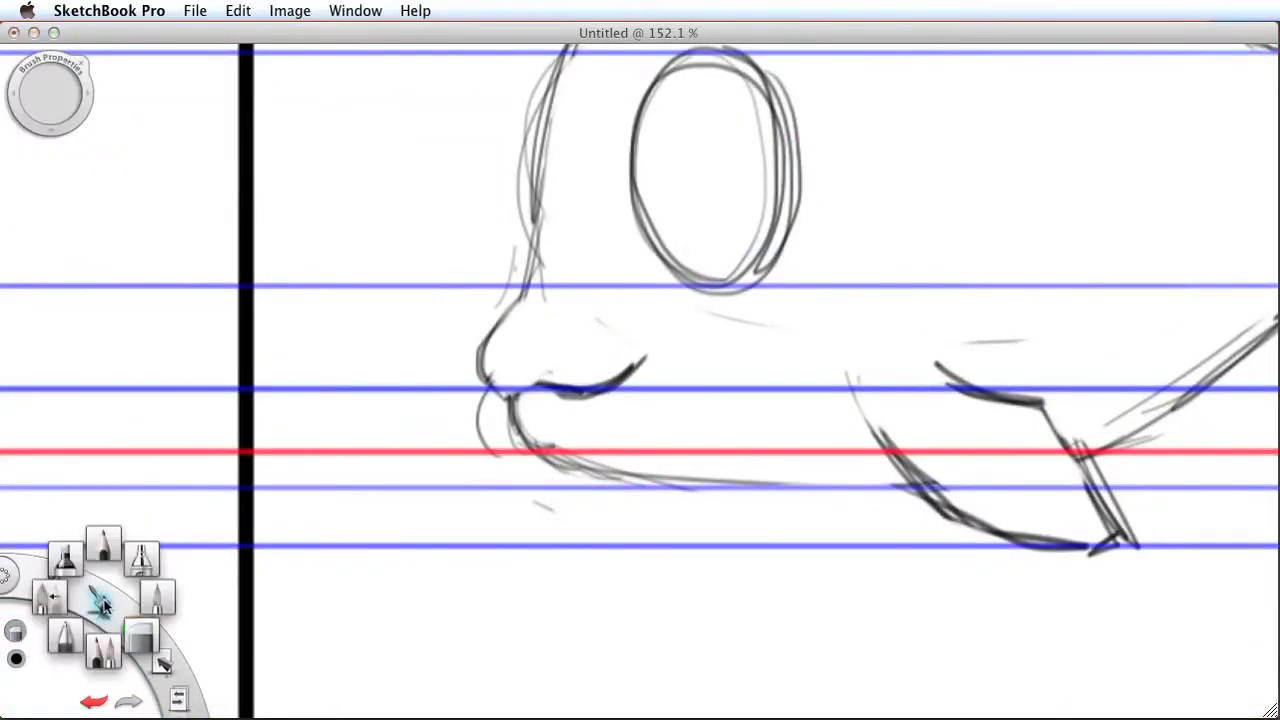
click(100, 540)
mouse_move(522, 292)
mouse_down()
mouse_move(480, 368)
mouse_move(503, 390)
mouse_move(605, 385)
mouse_move(520, 395)
mouse_move(508, 418)
mouse_move(562, 462)
mouse_move(690, 487)
mouse_move(890, 483)
mouse_up()
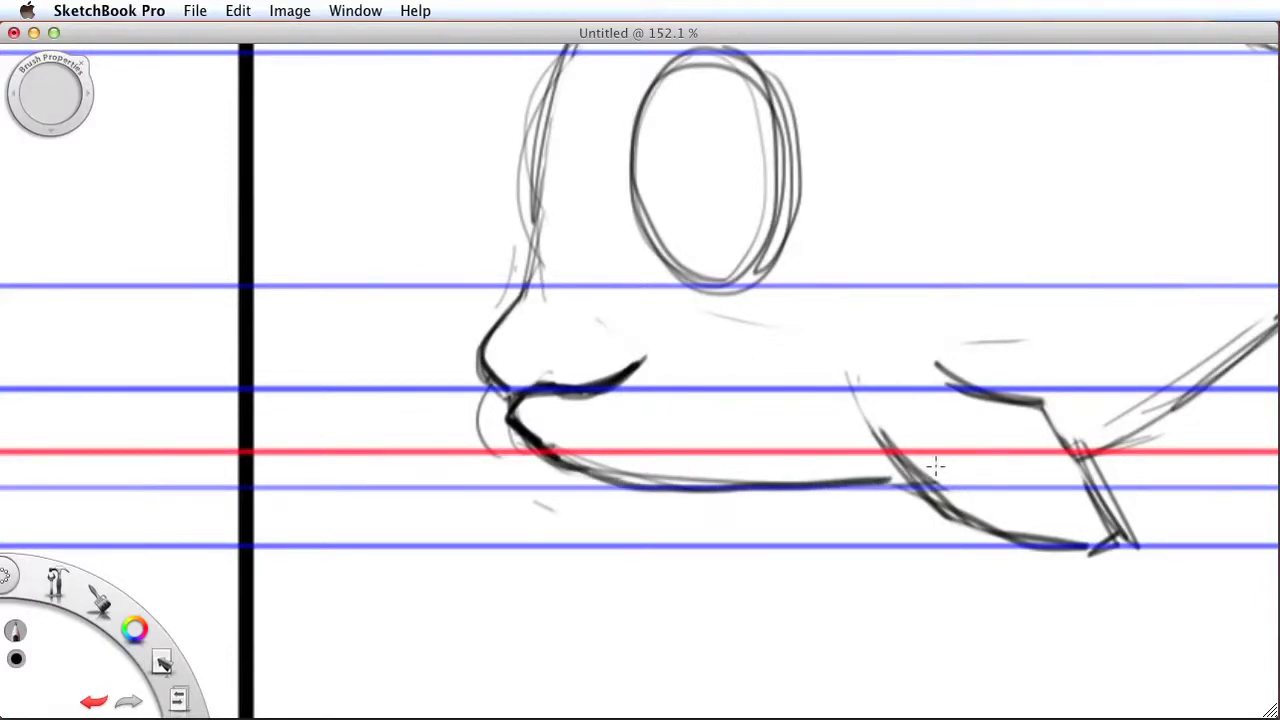
Darken the side fin's rear edge and extend its front edge upward into the body.
mouse_move(1045, 405)
mouse_down()
mouse_move(1148, 528)
mouse_move(1124, 543)
mouse_up()
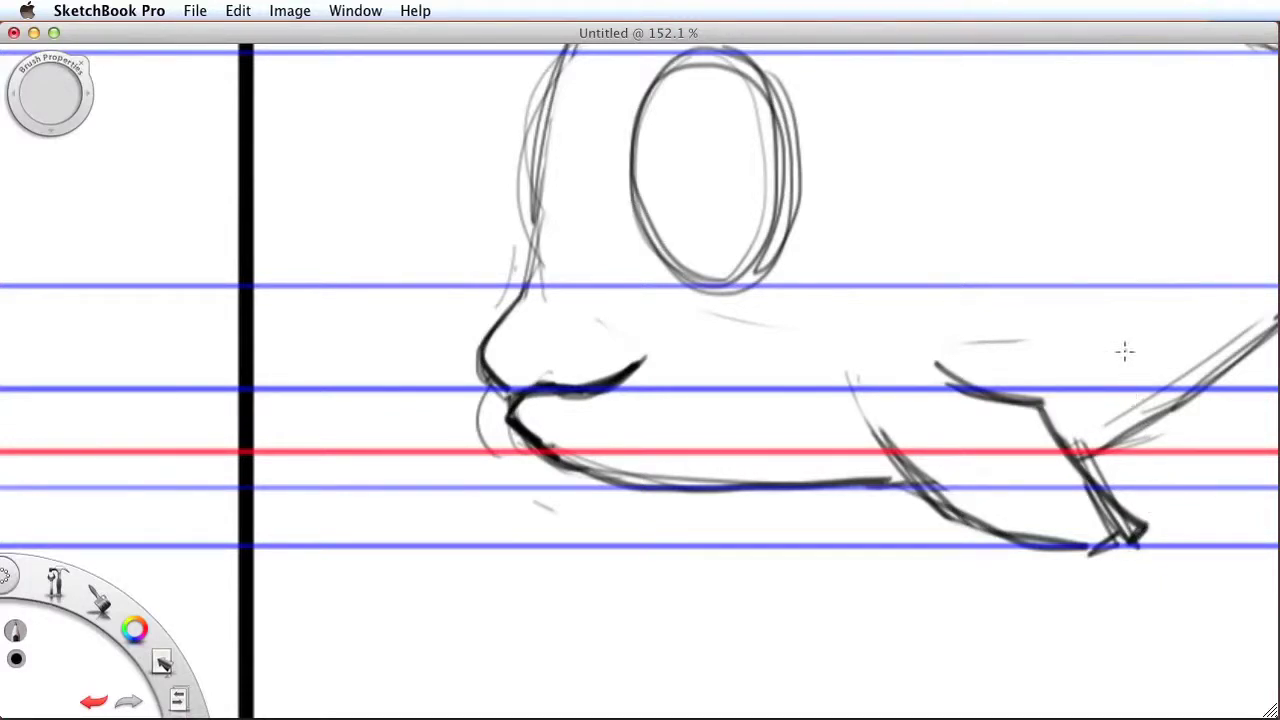
mouse_move(878, 434)
mouse_down()
mouse_move(860, 371)
mouse_move(864, 418)
mouse_up()
drag(877, 363, 866, 420)
drag(872, 418, 906, 460)
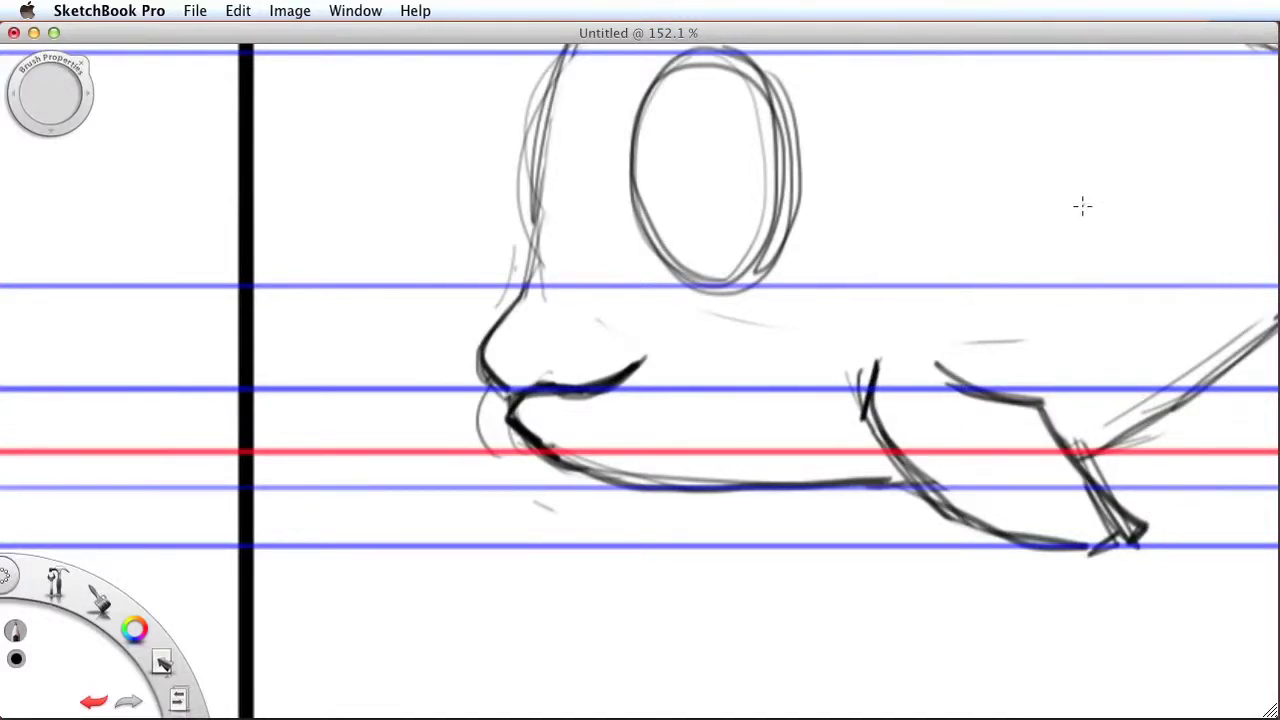
Erase the stray strokes above and along the side fin's upper edge.
click(104, 602)
click(133, 636)
drag(958, 340, 1000, 340)
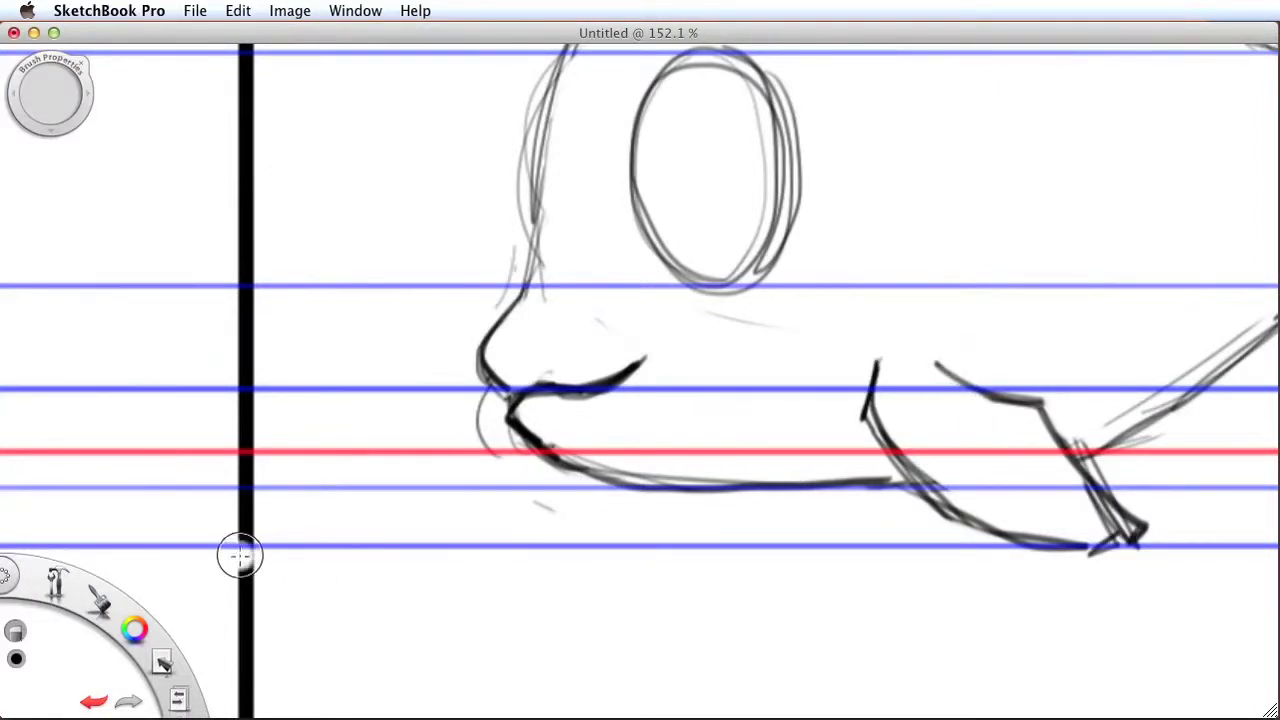
Join the belly line to the side fin and draw a shaded oval pupil with a blank highlight inside the eye.
click(99, 600)
click(98, 568)
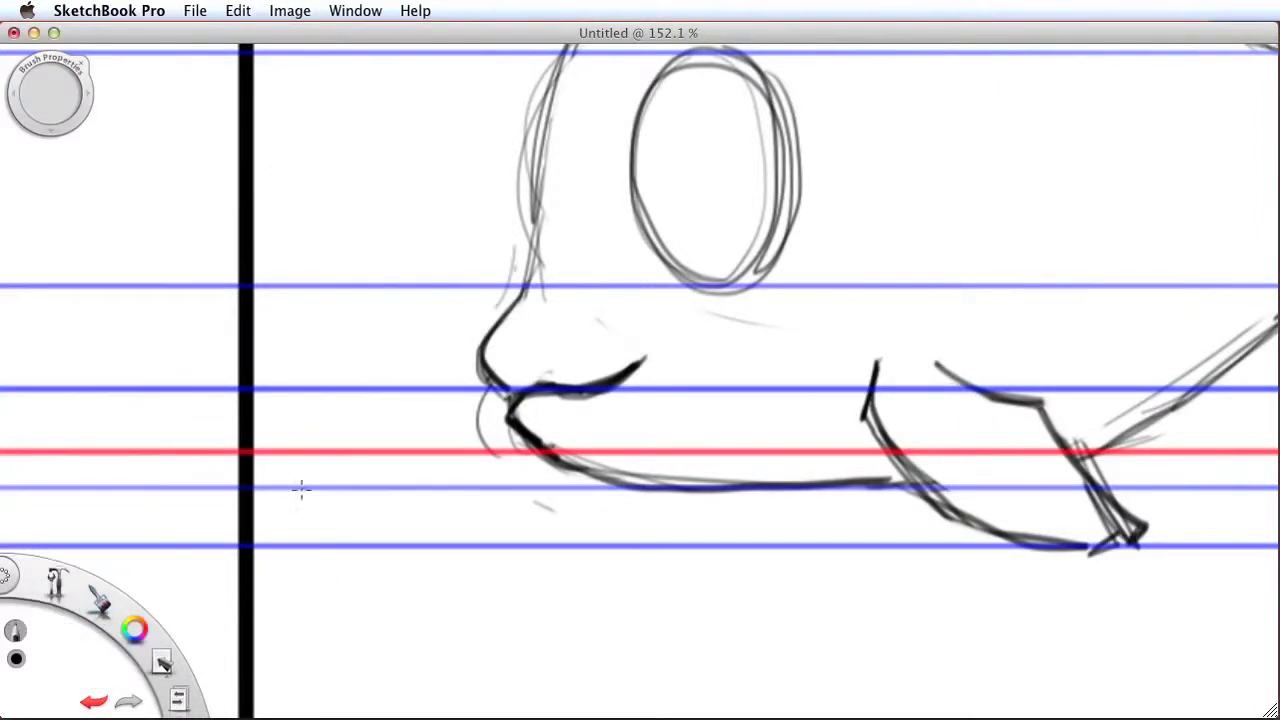
key(space)
drag(882, 481, 913, 477)
mouse_move(742, 128)
mouse_down()
mouse_move(704, 174)
mouse_move(741, 226)
mouse_move(734, 126)
mouse_move(700, 134)
mouse_move(726, 221)
mouse_move(750, 170)
mouse_move(720, 119)
mouse_move(696, 170)
mouse_move(733, 204)
mouse_up()
mouse_move(731, 133)
mouse_down()
mouse_move(748, 185)
mouse_move(718, 180)
mouse_move(706, 128)
mouse_move(714, 192)
mouse_move(735, 208)
mouse_move(716, 204)
mouse_move(731, 208)
mouse_up()
key(space)
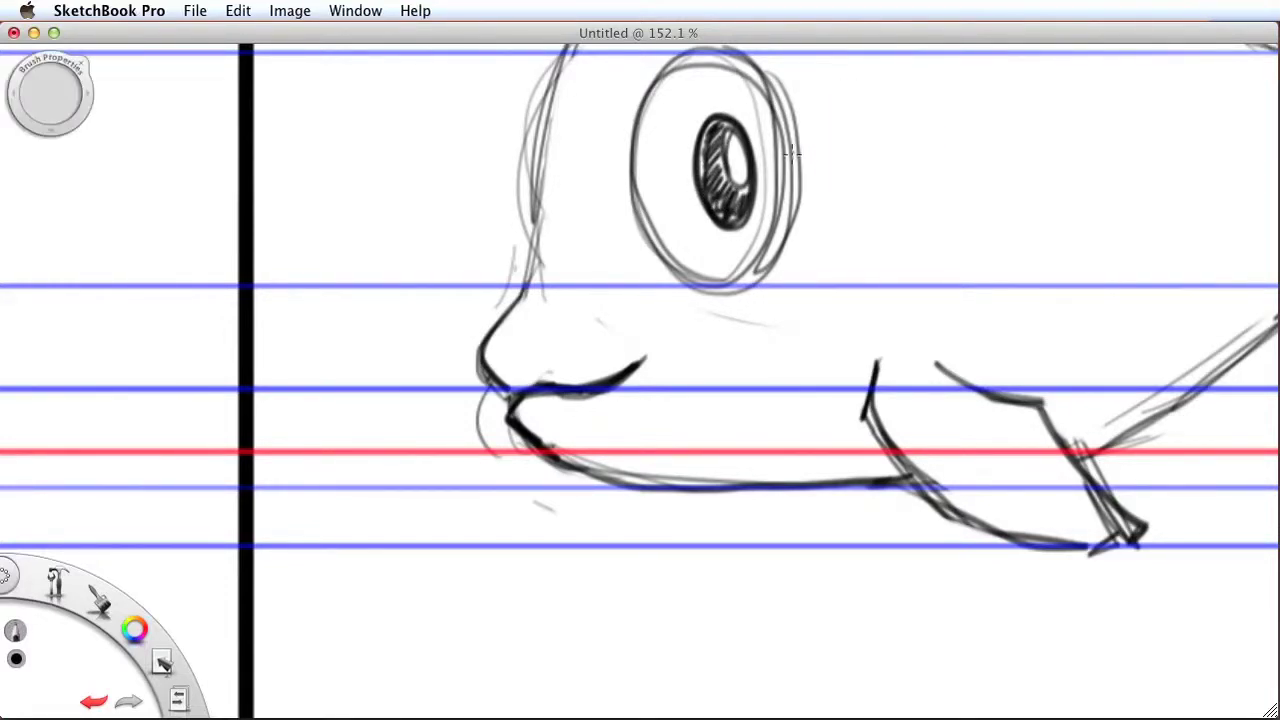
Erase the doubled outlines inside and behind the eye so a single oval remains.
click(111, 603)
click(157, 633)
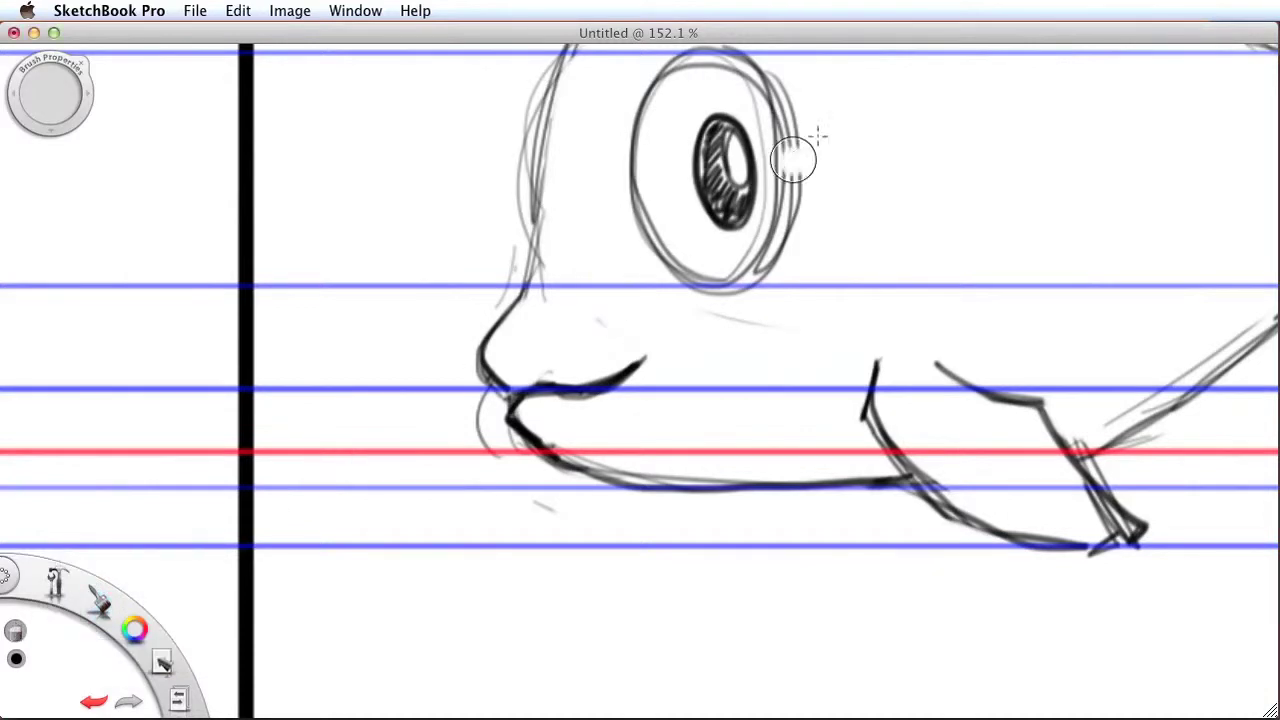
mouse_move(709, 77)
mouse_down()
mouse_move(755, 110)
mouse_move(755, 245)
mouse_move(735, 270)
mouse_up()
mouse_move(800, 137)
mouse_down()
mouse_move(786, 57)
mouse_move(811, 200)
mouse_up()
Redraw the pupil's rear edge beside the highlight with the pencil.
click(111, 603)
click(100, 585)
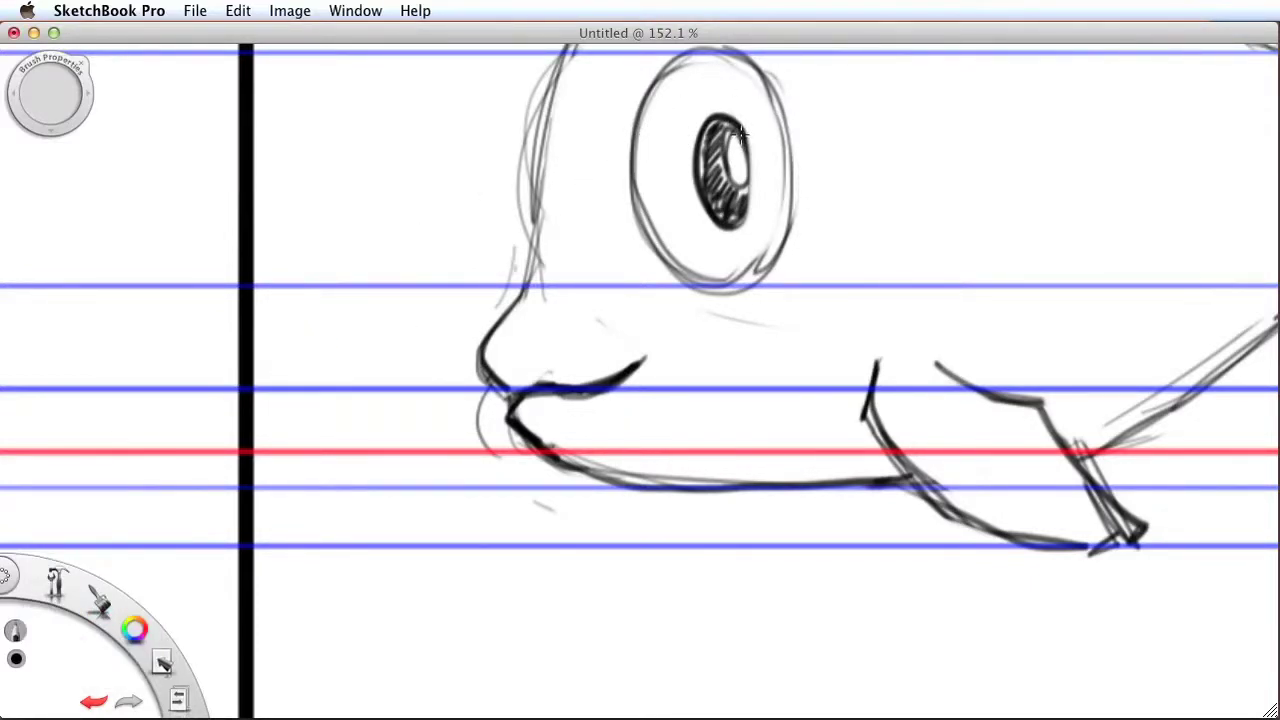
mouse_move(751, 169)
mouse_down()
mouse_move(740, 216)
mouse_move(745, 122)
mouse_move(743, 211)
mouse_move(752, 119)
mouse_up()
Switch to the eraser and show the toolbar above the canvas.
click(104, 607)
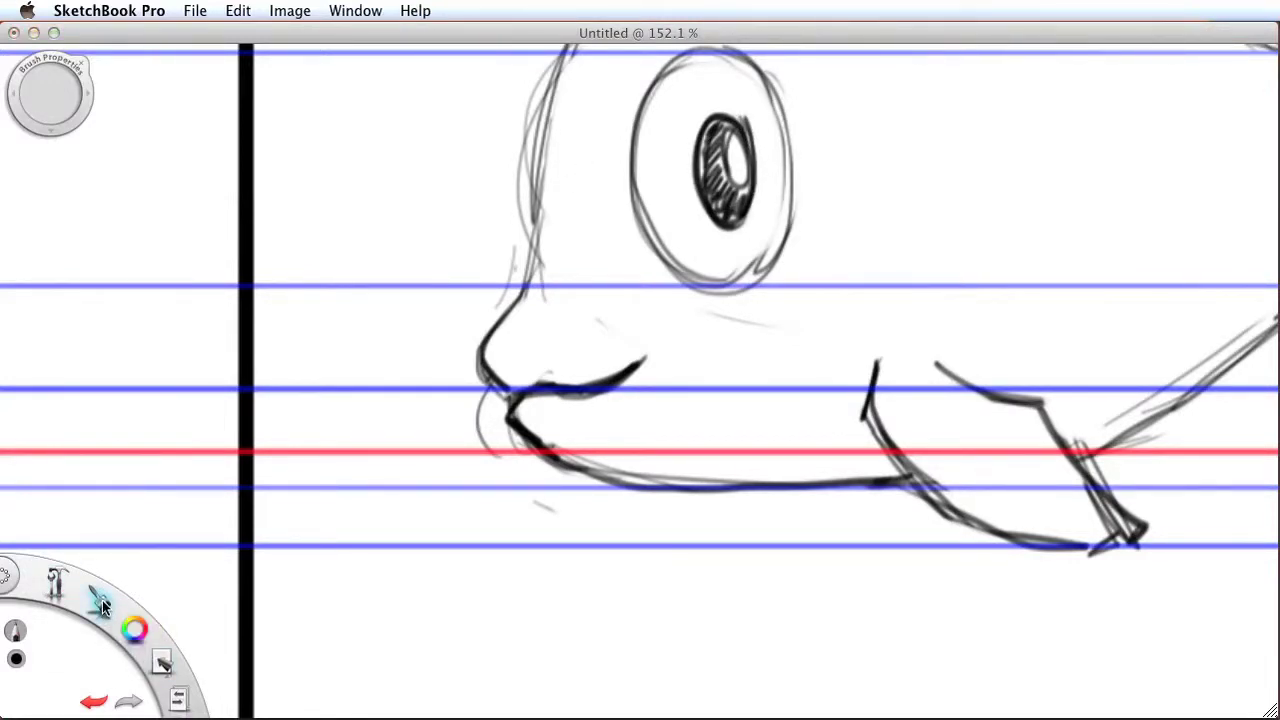
click(102, 598)
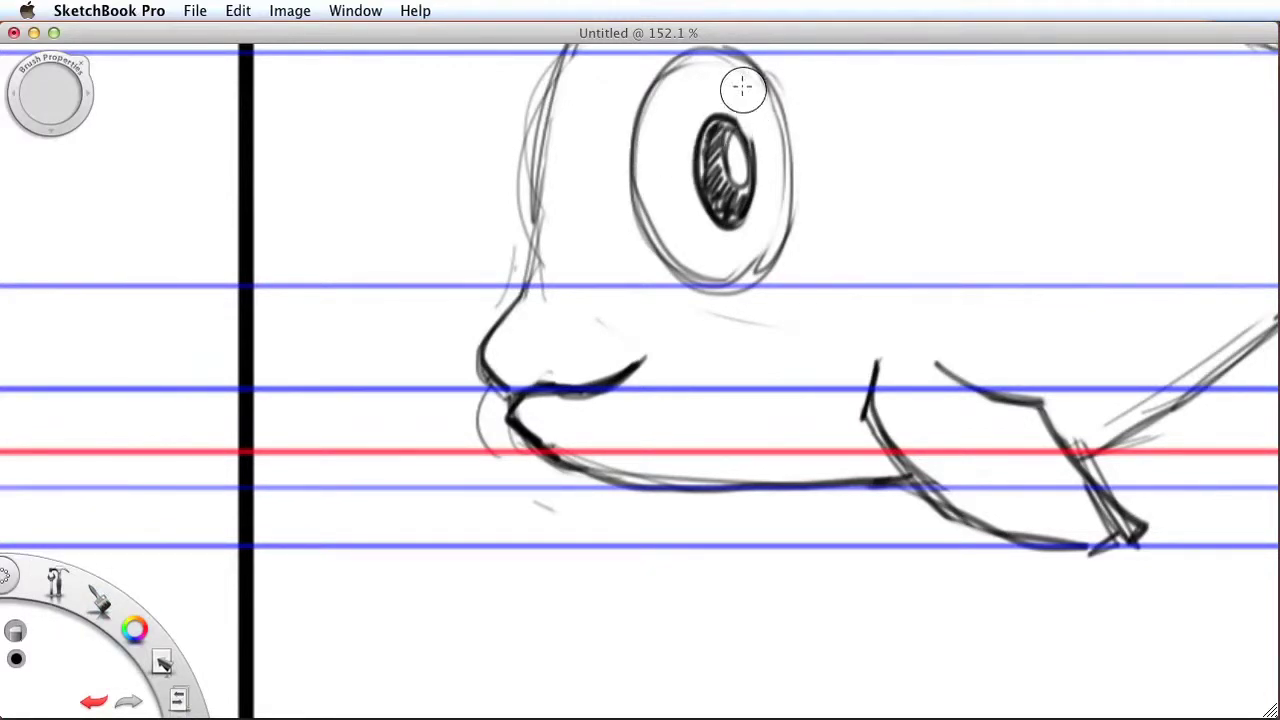
key(space)
drag(929, 223, 573, 396)
key(space)
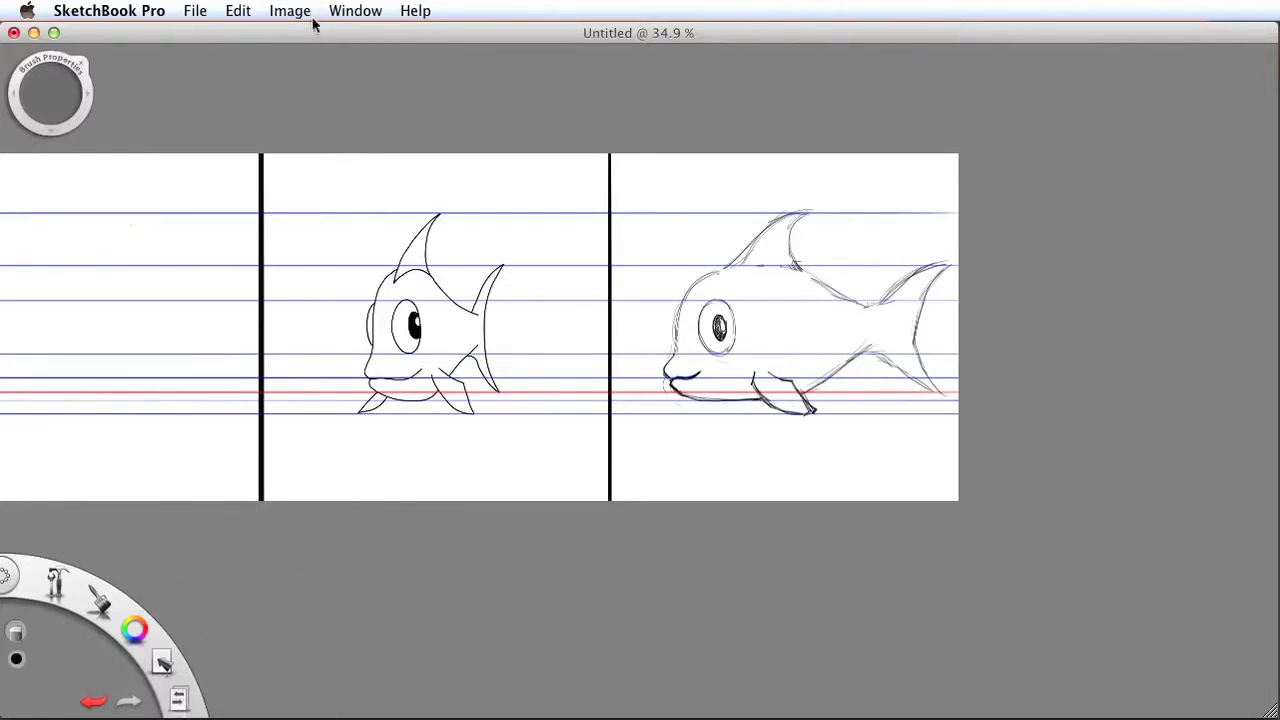
click(362, 12)
click(396, 117)
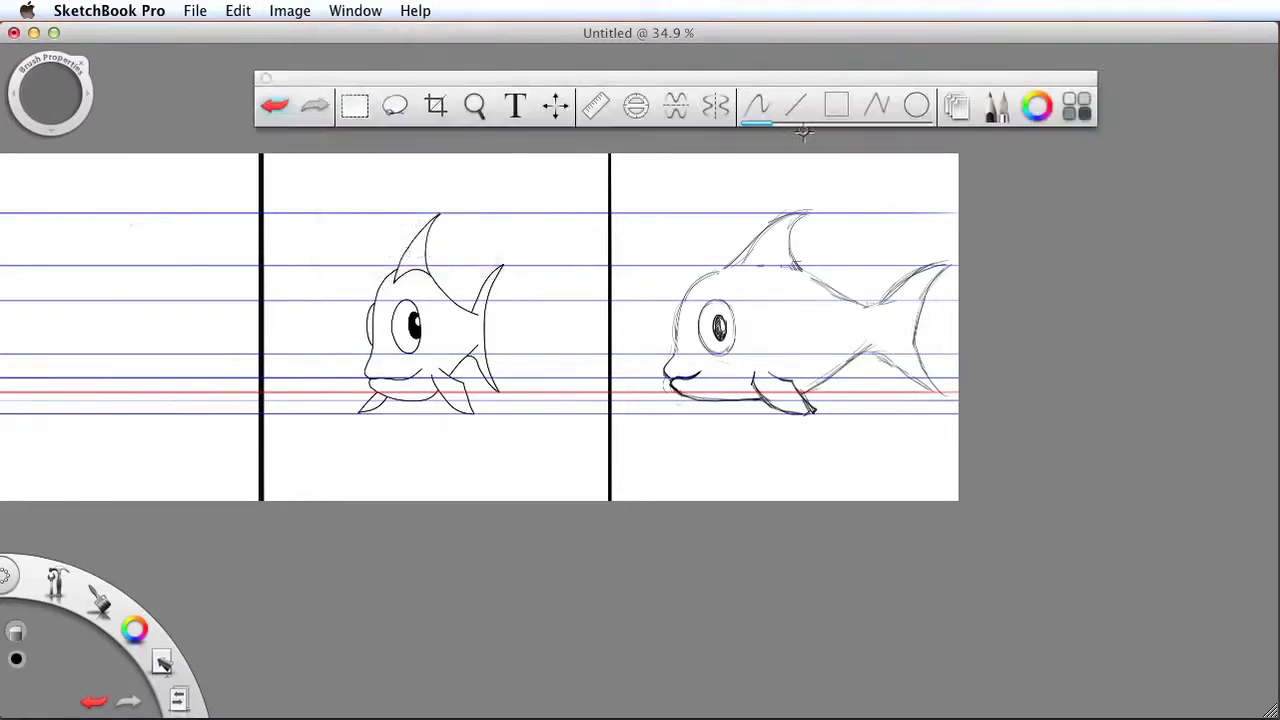
Unlock the lines layer and hide it.
click(960, 112)
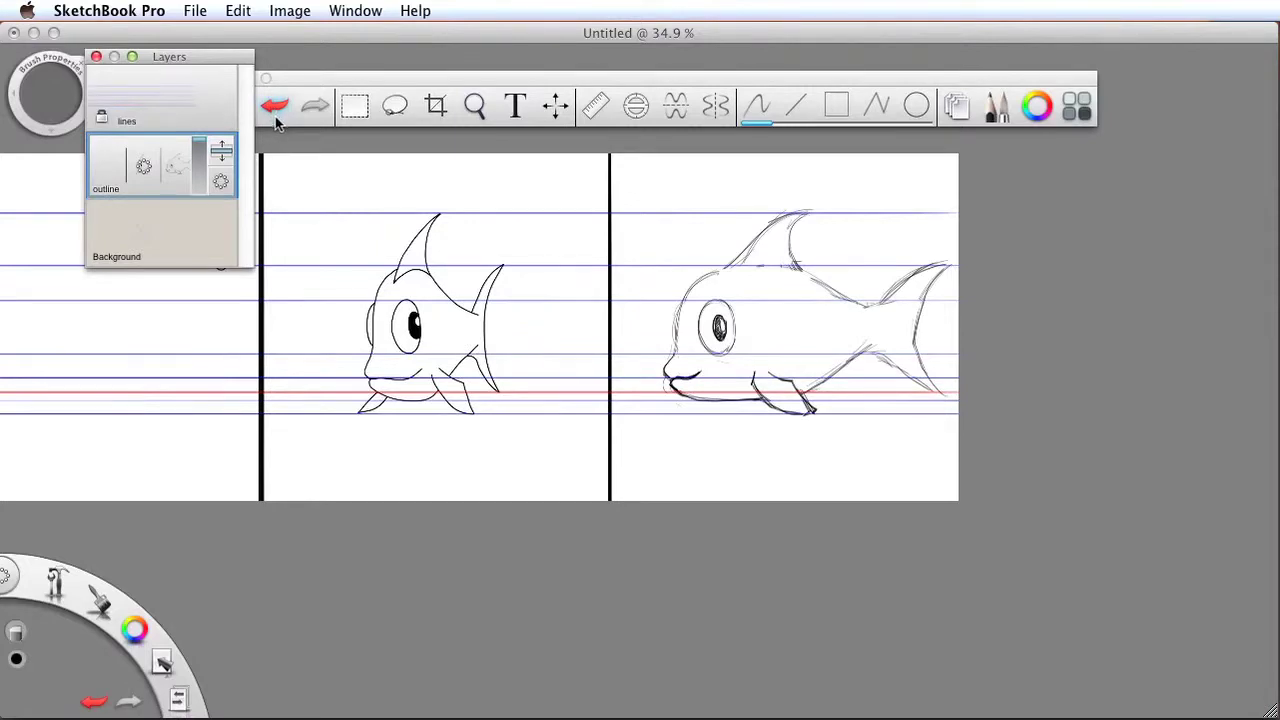
click(156, 95)
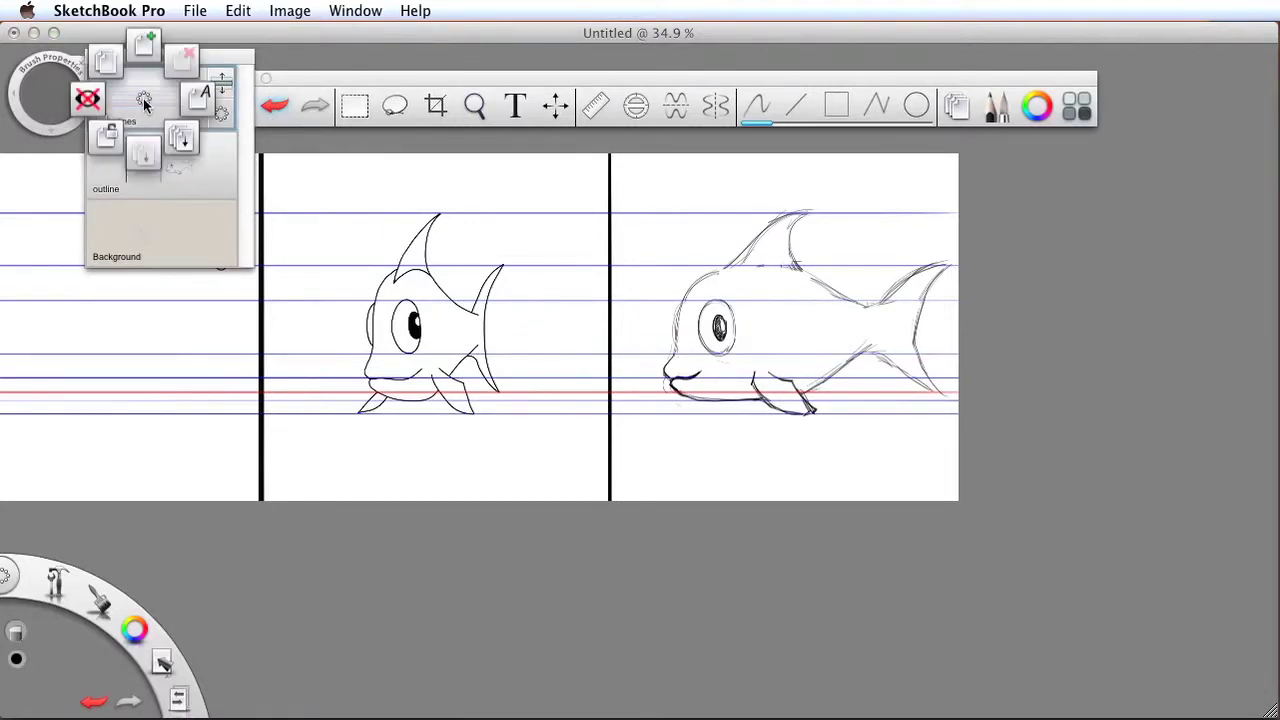
click(100, 152)
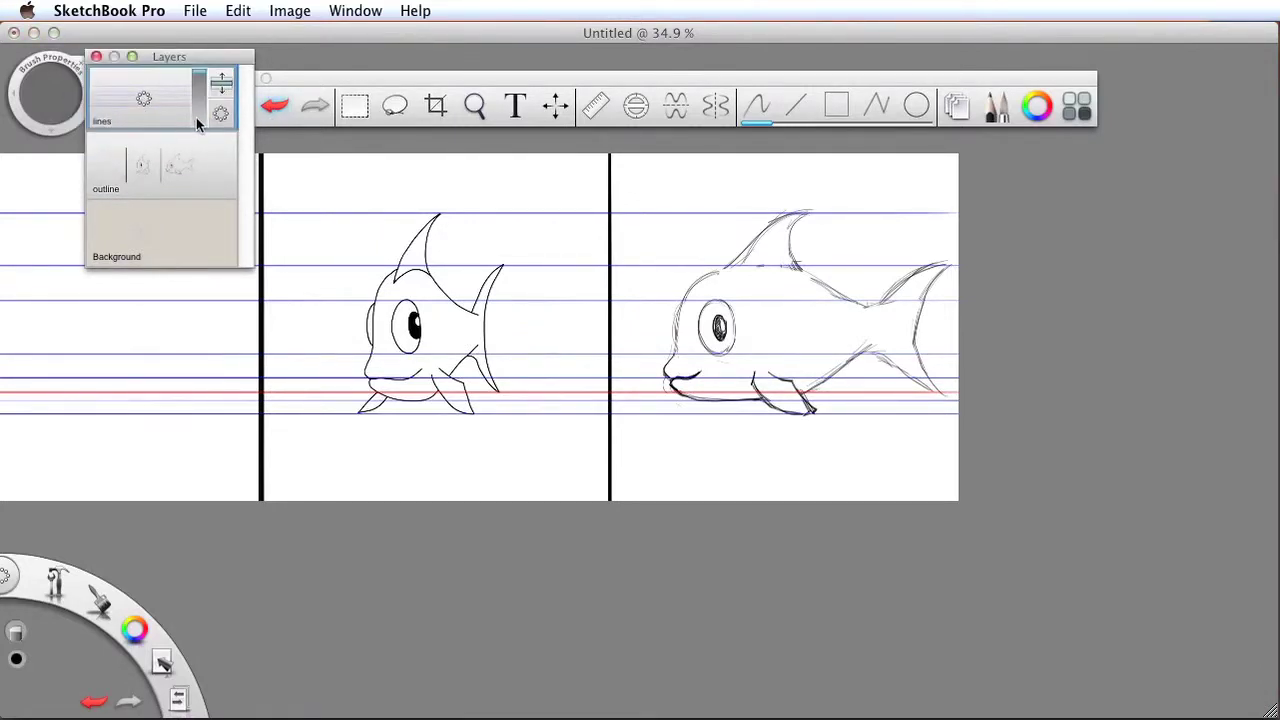
click(143, 100)
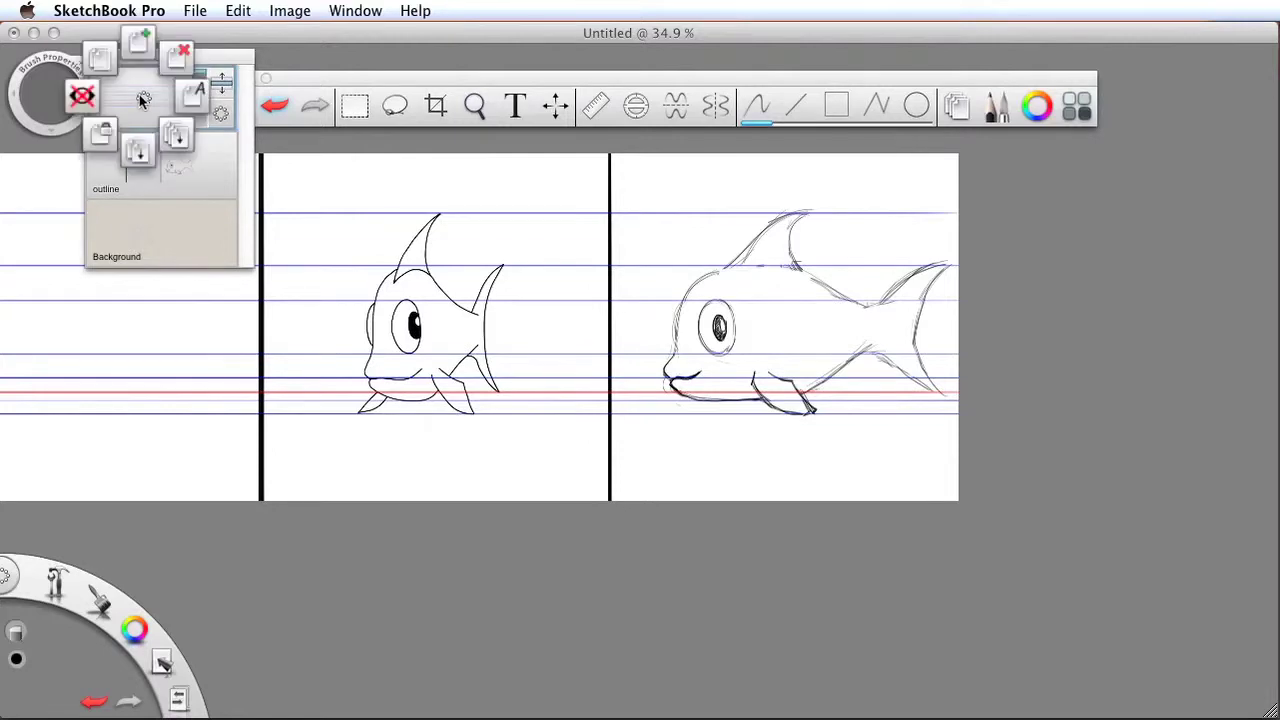
click(83, 97)
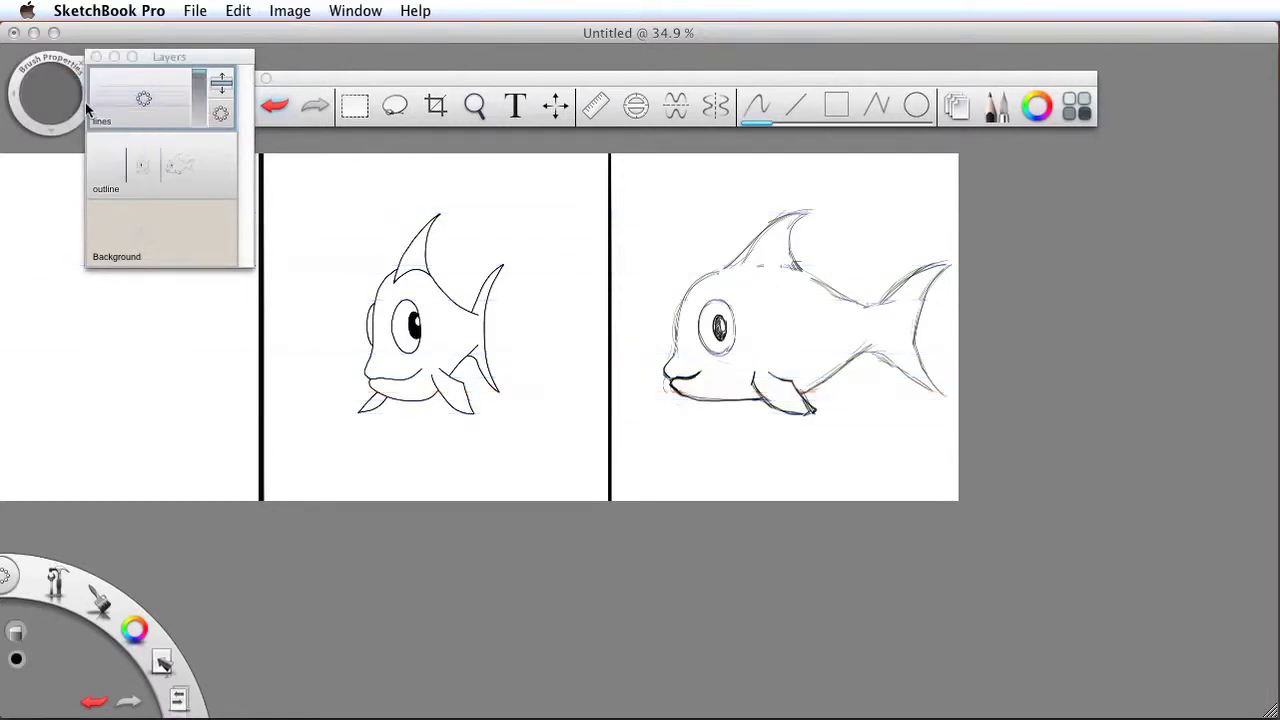
Make the Background layer with the original blue sketch visible.
click(155, 178)
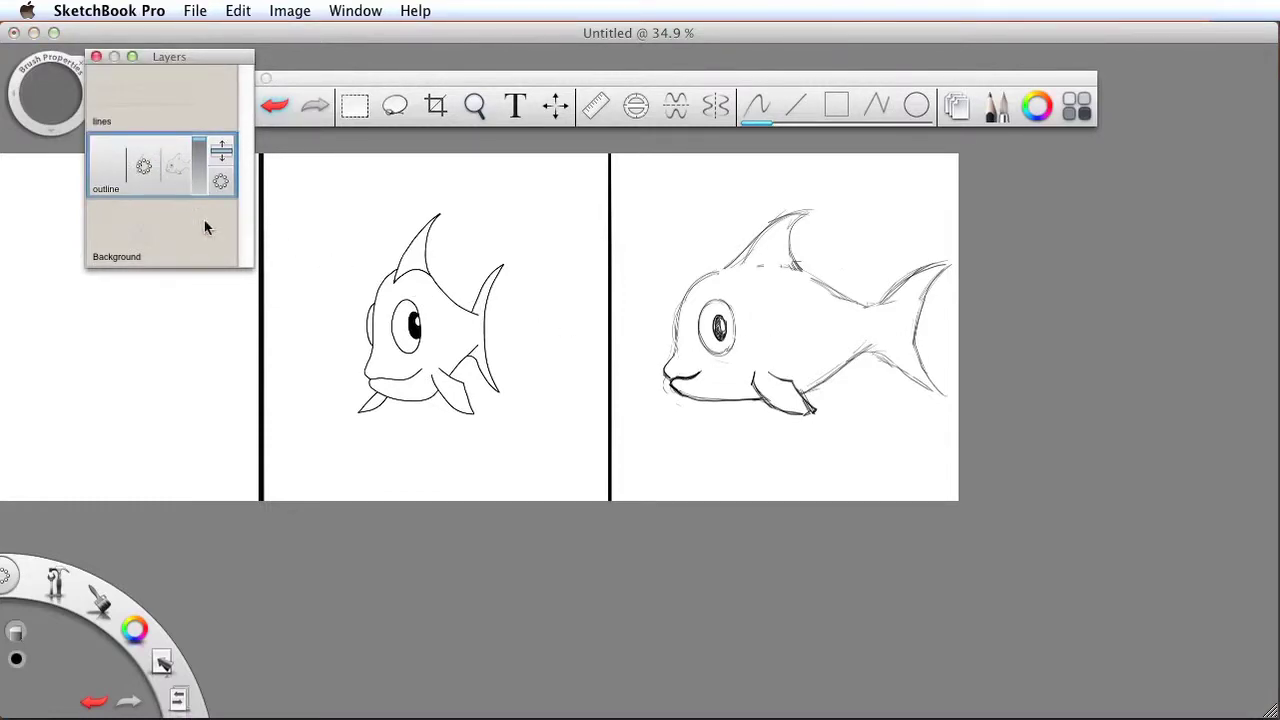
click(143, 244)
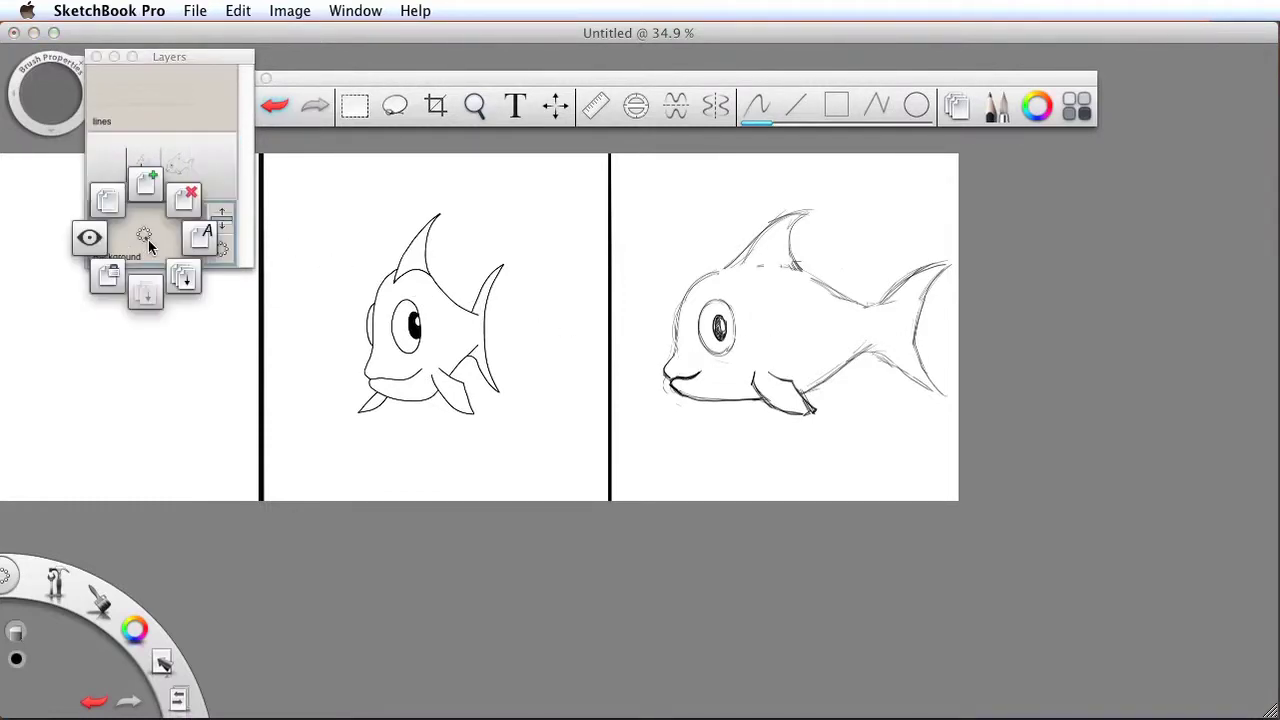
click(91, 240)
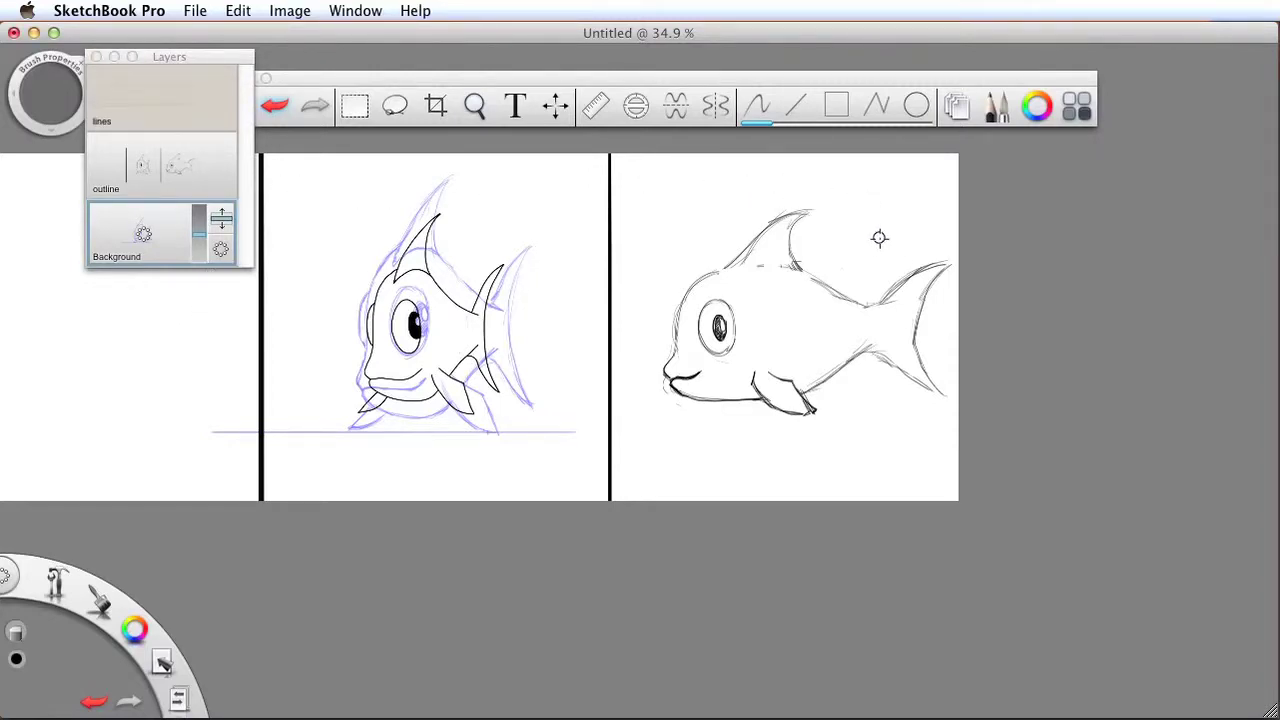
Select the side-view fish sketch on the outline layer with a rectangular selection and cut it out.
click(190, 172)
click(355, 105)
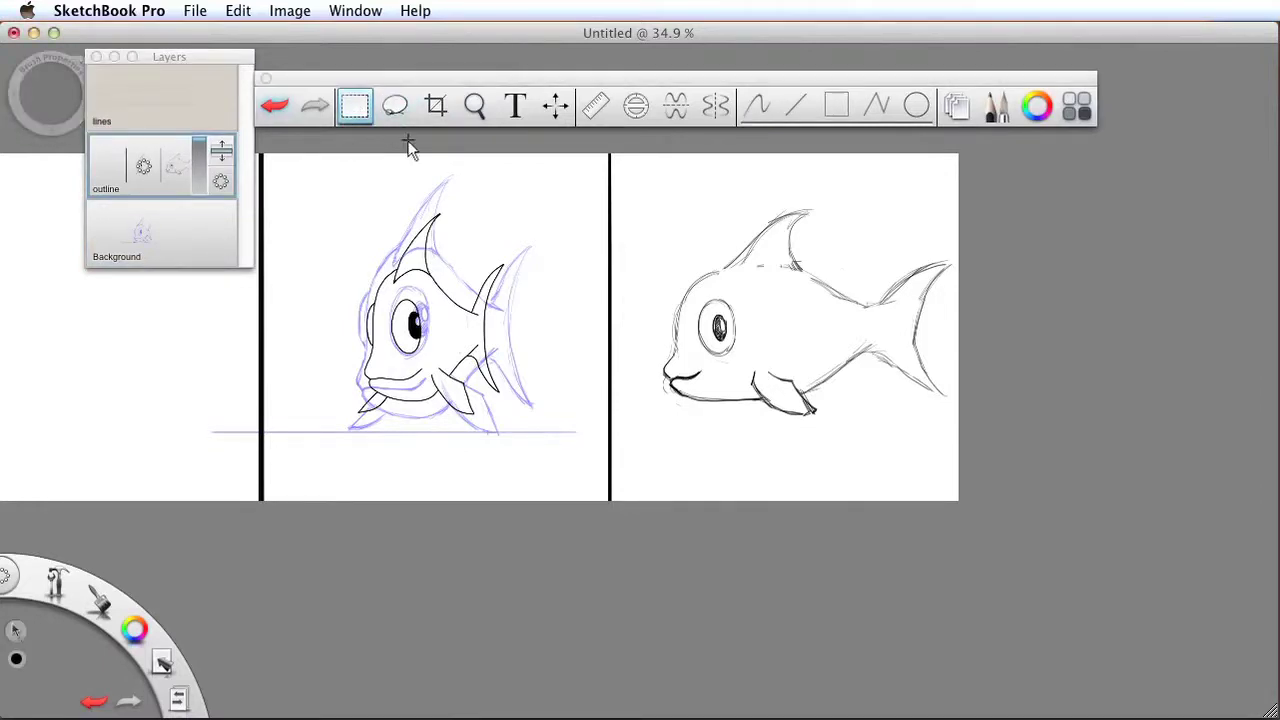
drag(631, 181, 975, 462)
key(Delete)
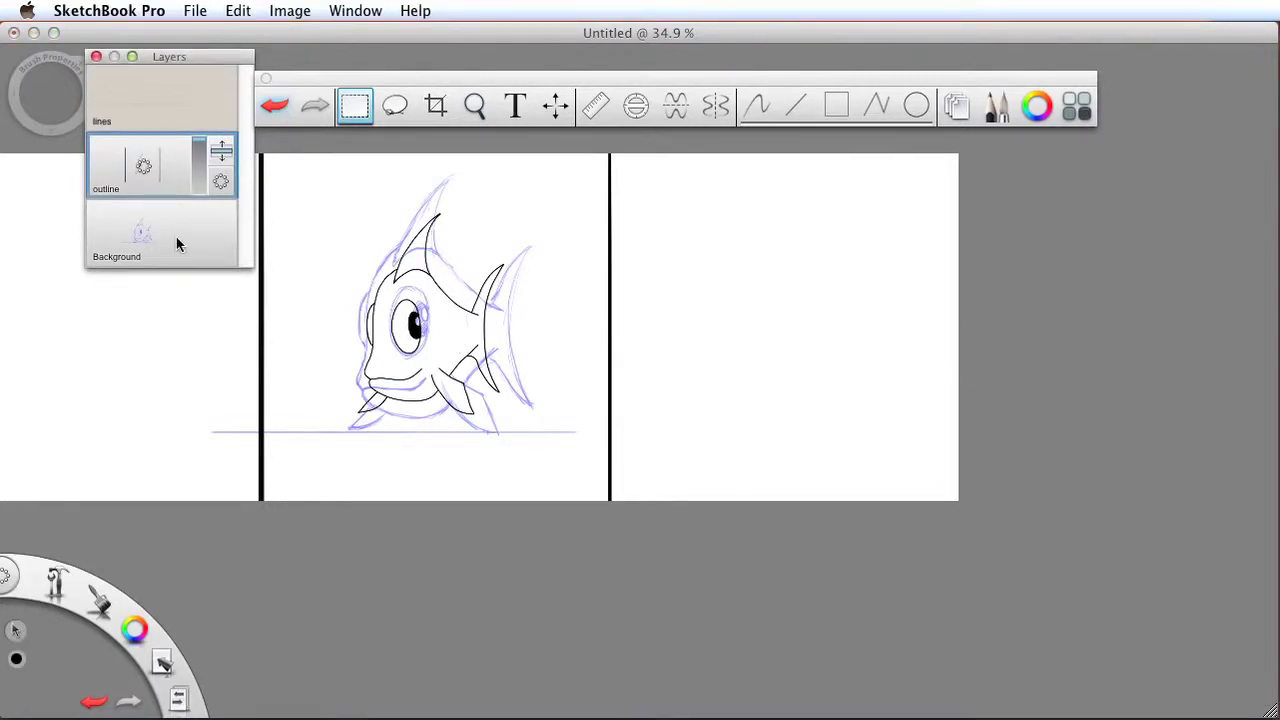
Paste the side-view sketch onto the Background layer and move it into the empty panel beside the three-quarter fish.
click(167, 234)
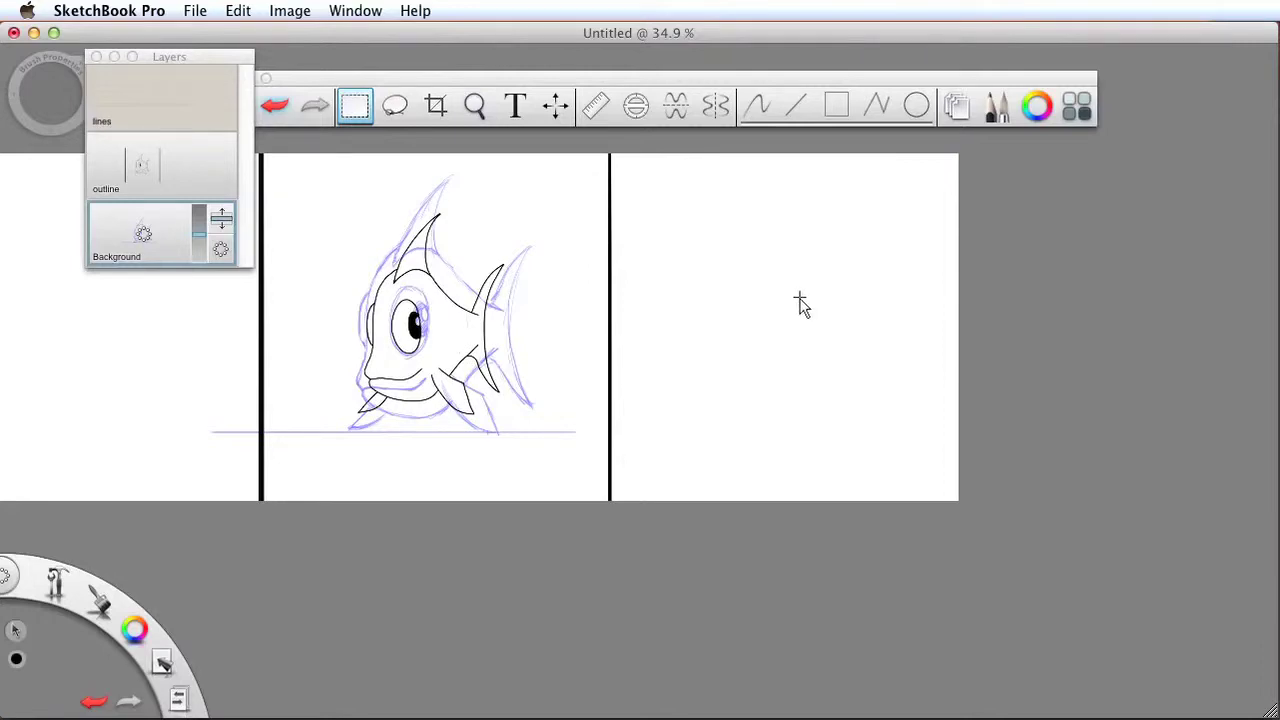
key(super+v)
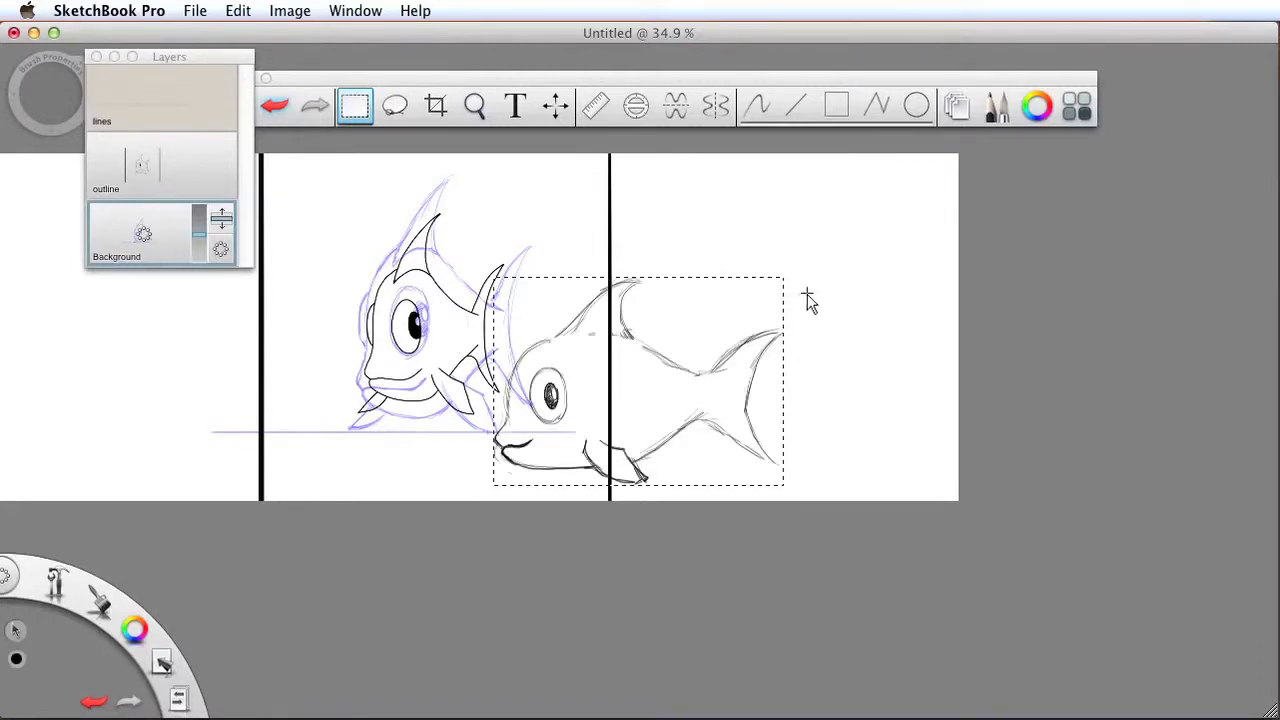
drag(730, 388, 873, 330)
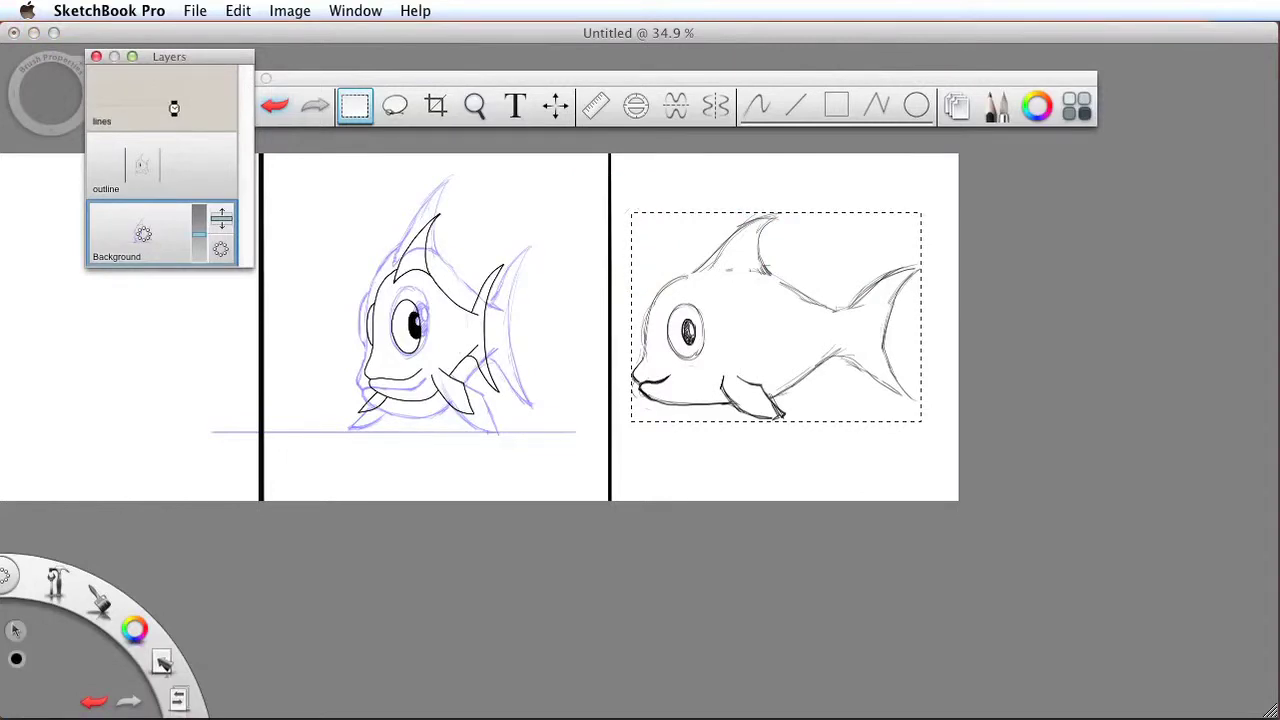
Show the lines layer again and shift the side-view sketch on the Background layer into alignment with the guide lines.
click(168, 107)
drag(143, 104, 85, 97)
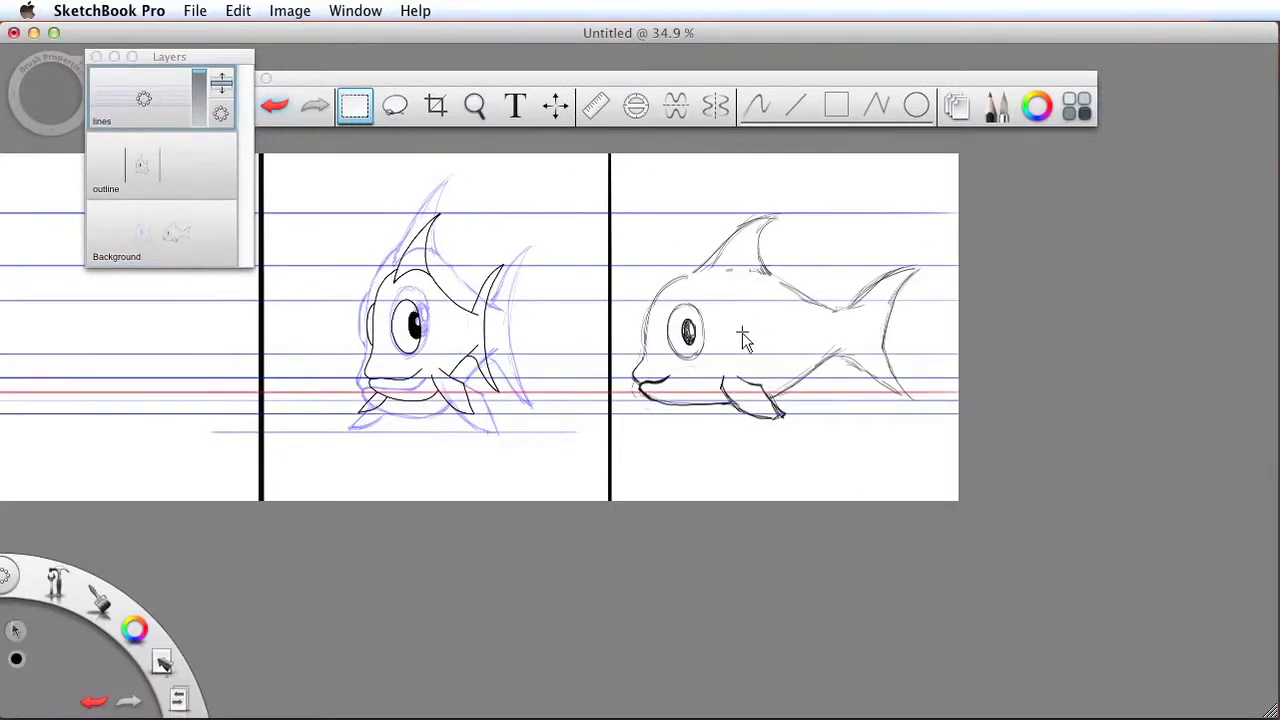
click(172, 233)
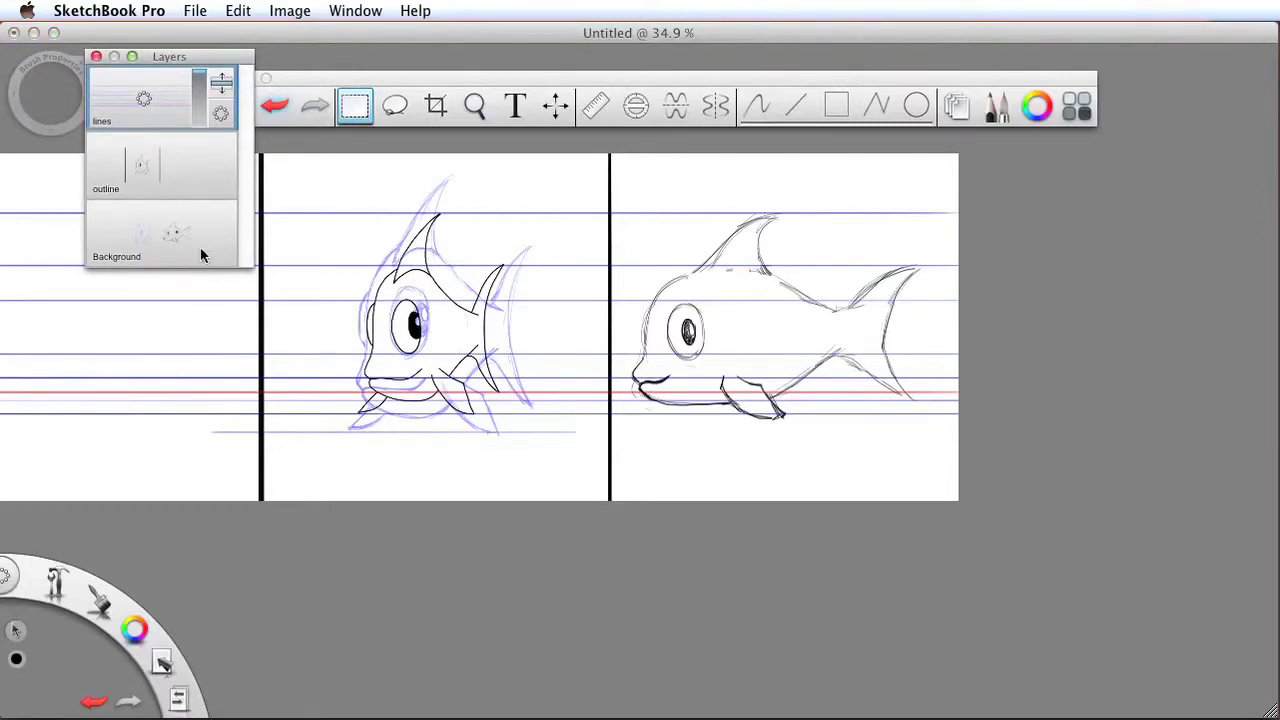
click(200, 255)
mouse_move(943, 196)
mouse_down()
mouse_move(834, 451)
mouse_move(623, 452)
mouse_up()
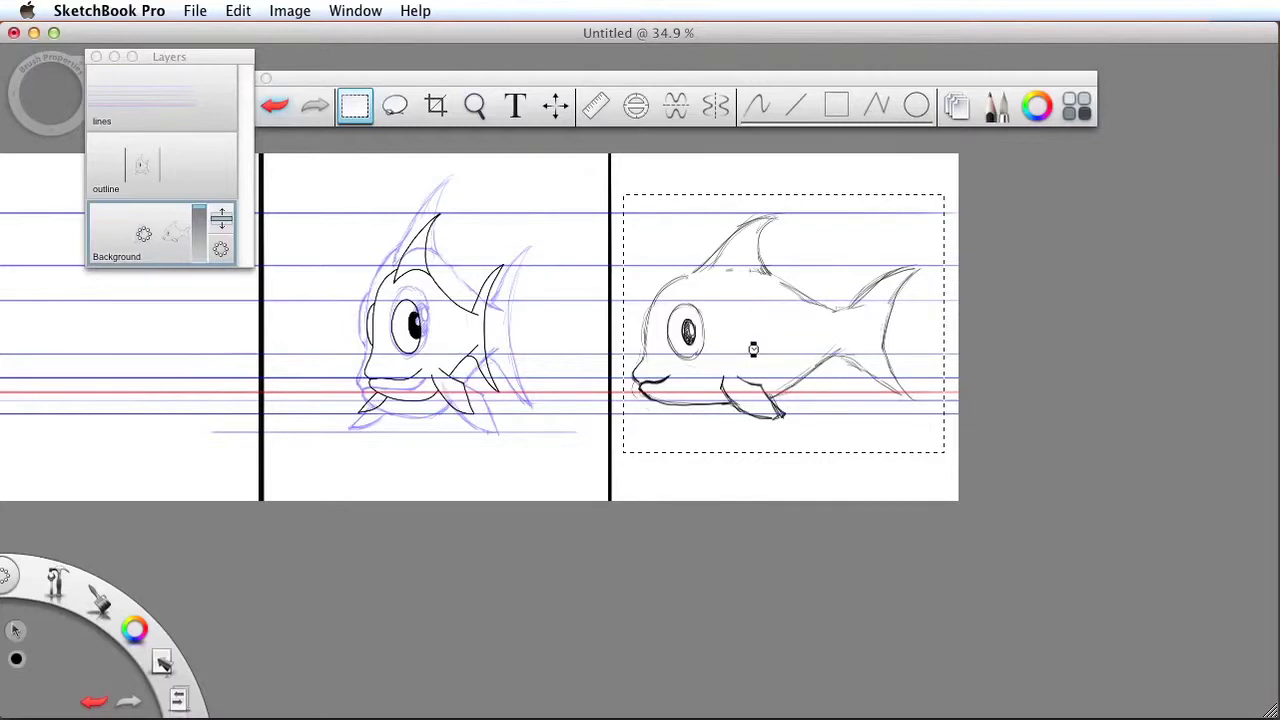
key(v)
drag(709, 465, 721, 460)
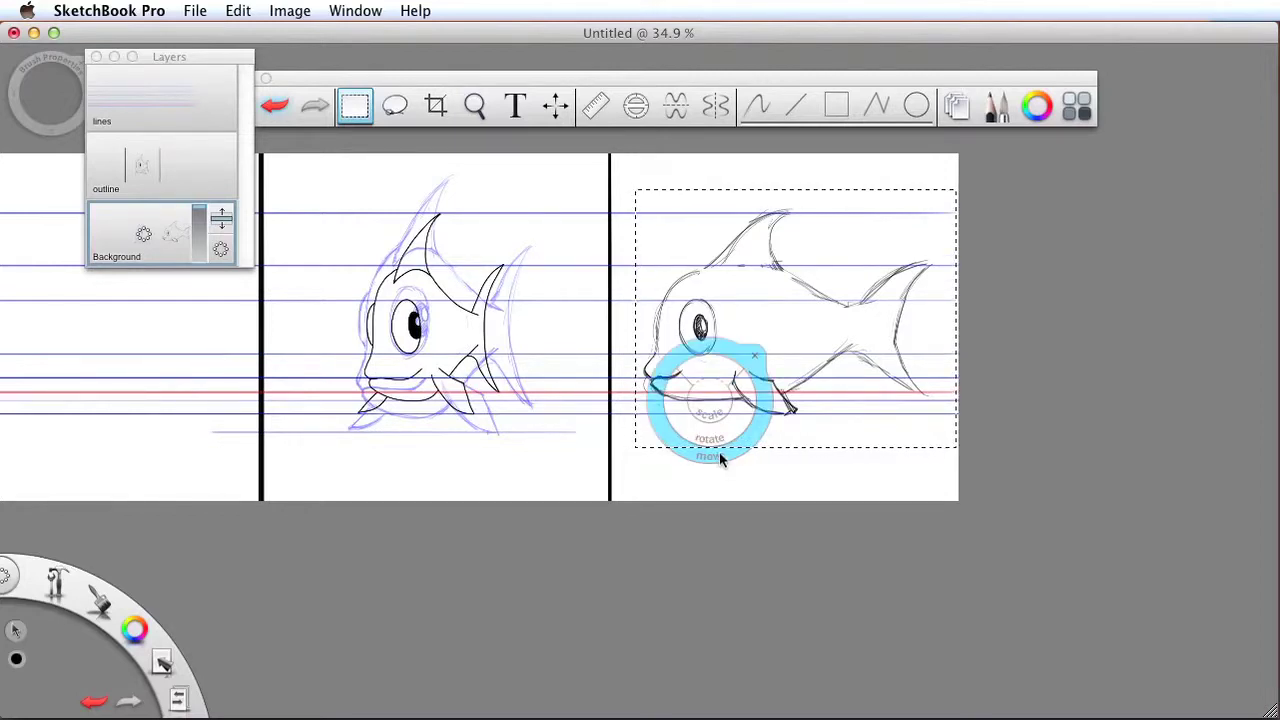
click(758, 361)
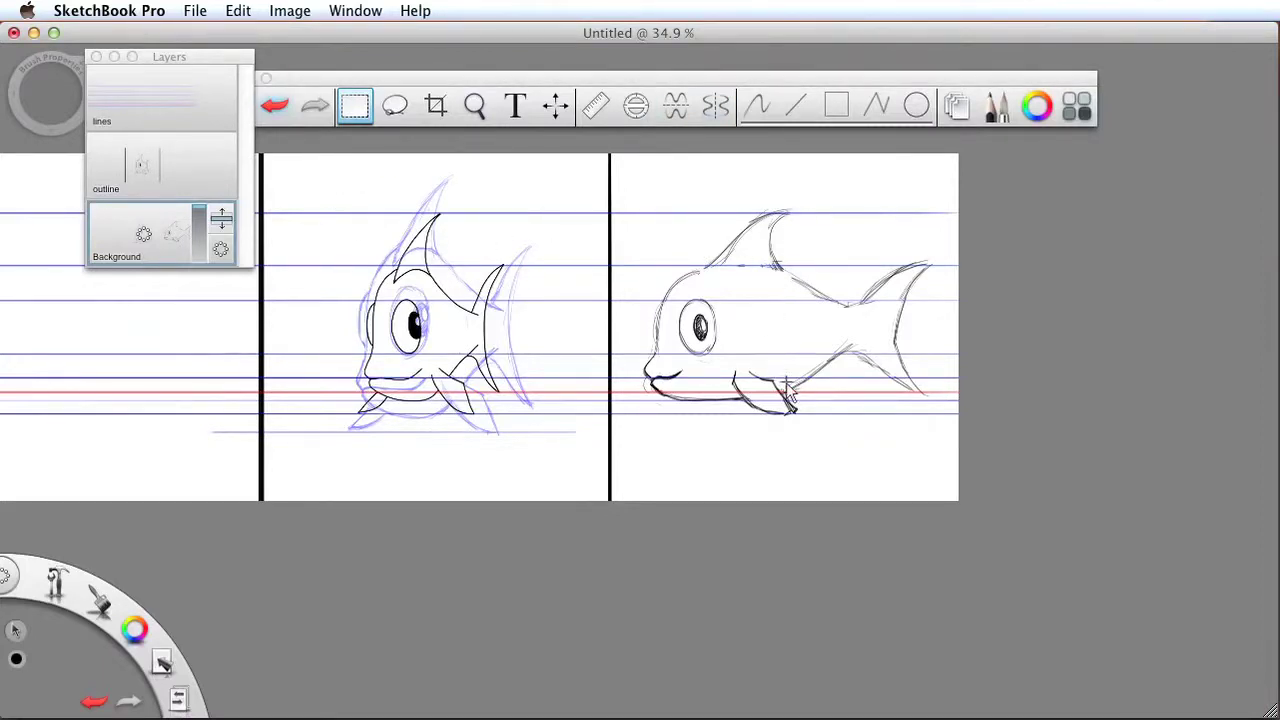
Lower the Background layer's opacity to 33% and hide the lines layer.
drag(794, 417, 757, 399)
drag(201, 210, 207, 251)
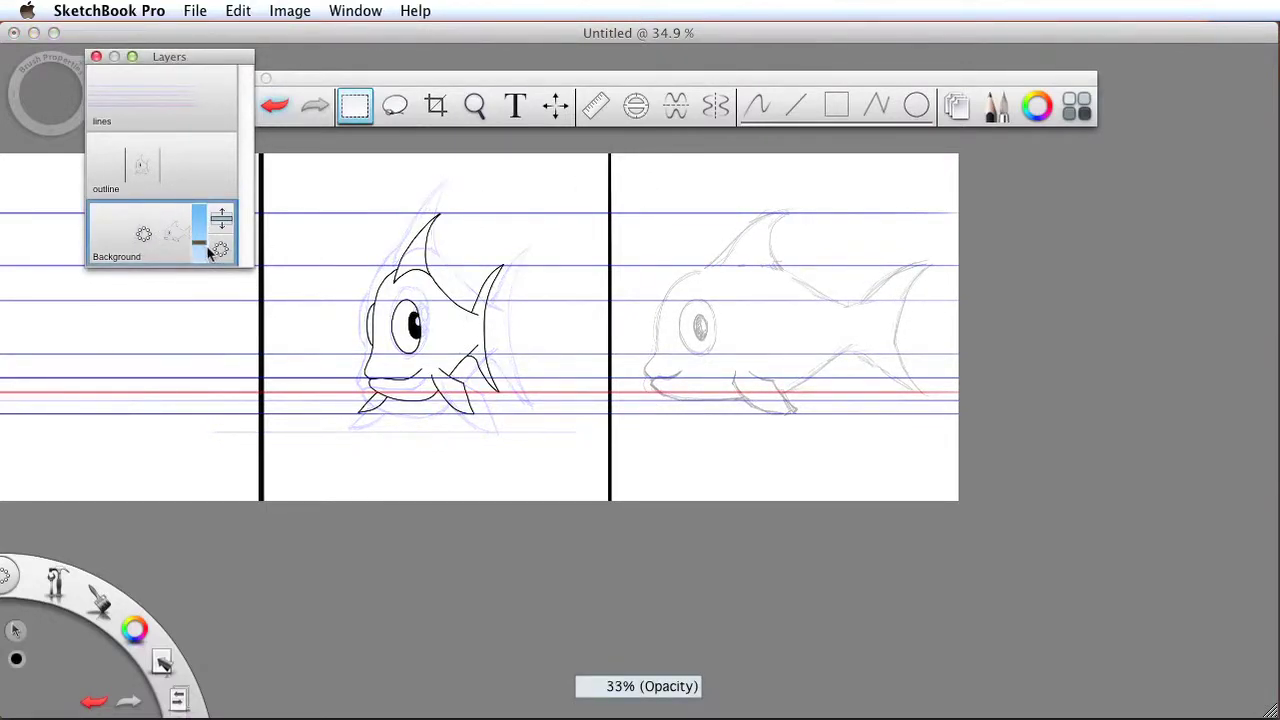
click(160, 95)
drag(144, 97, 86, 106)
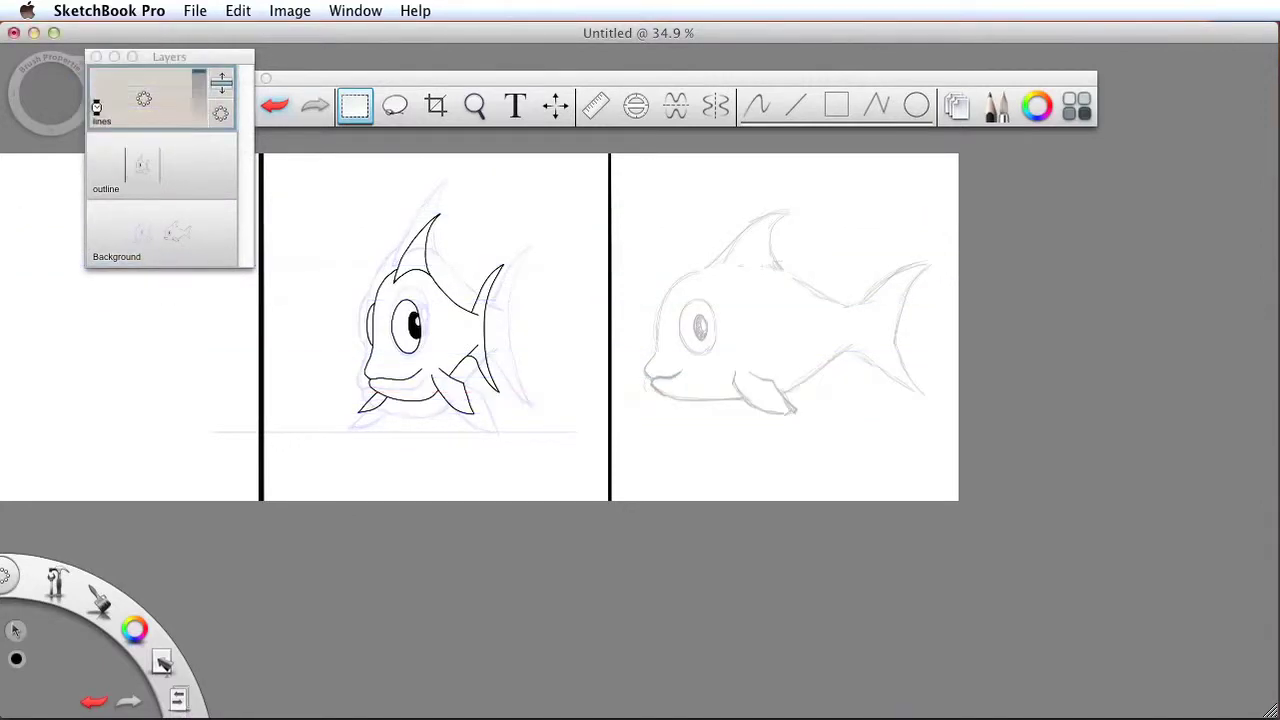
Ink the side-view fish's dorsal fin on the outline layer with a solid black pen, tracing the faded sketch.
click(190, 166)
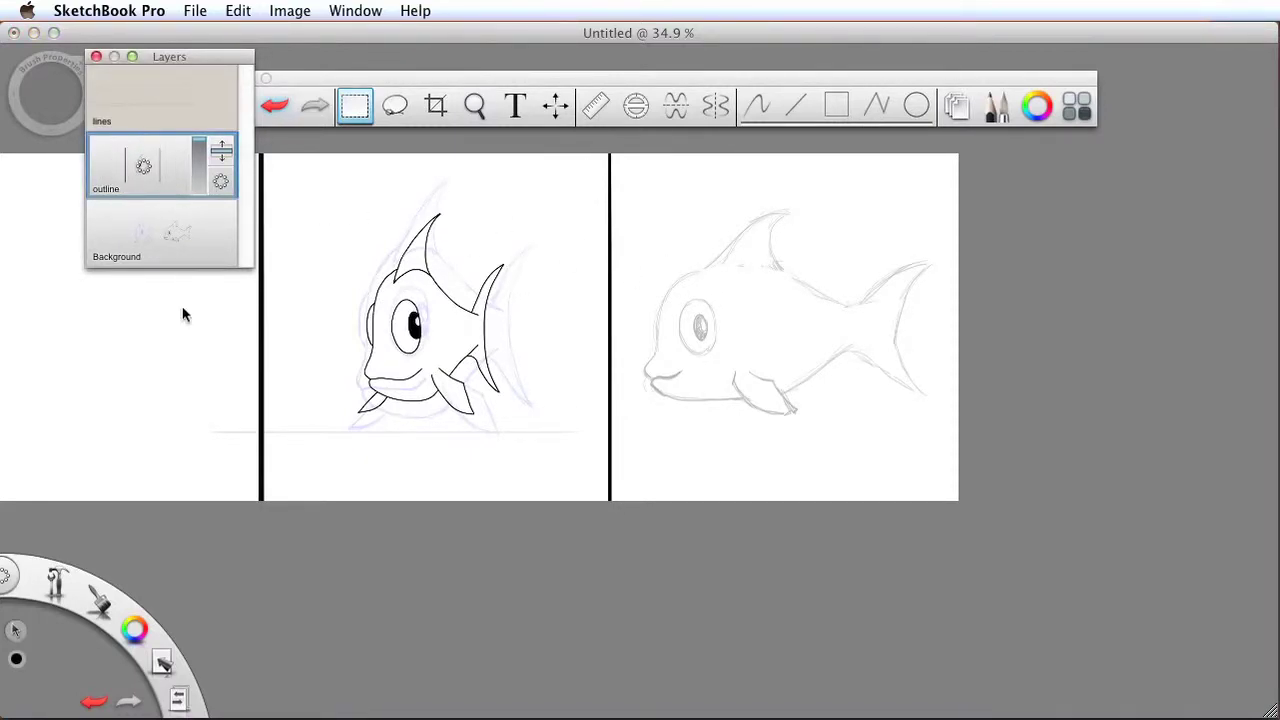
mouse_move(100, 600)
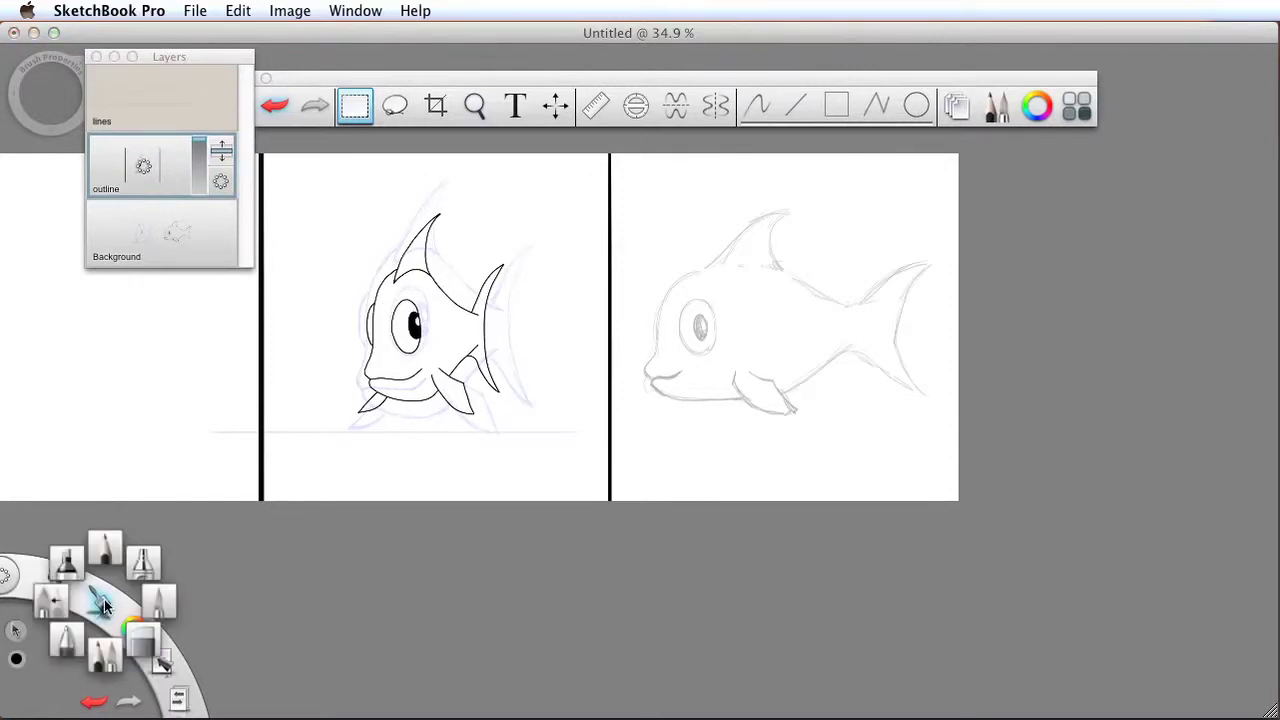
click(163, 603)
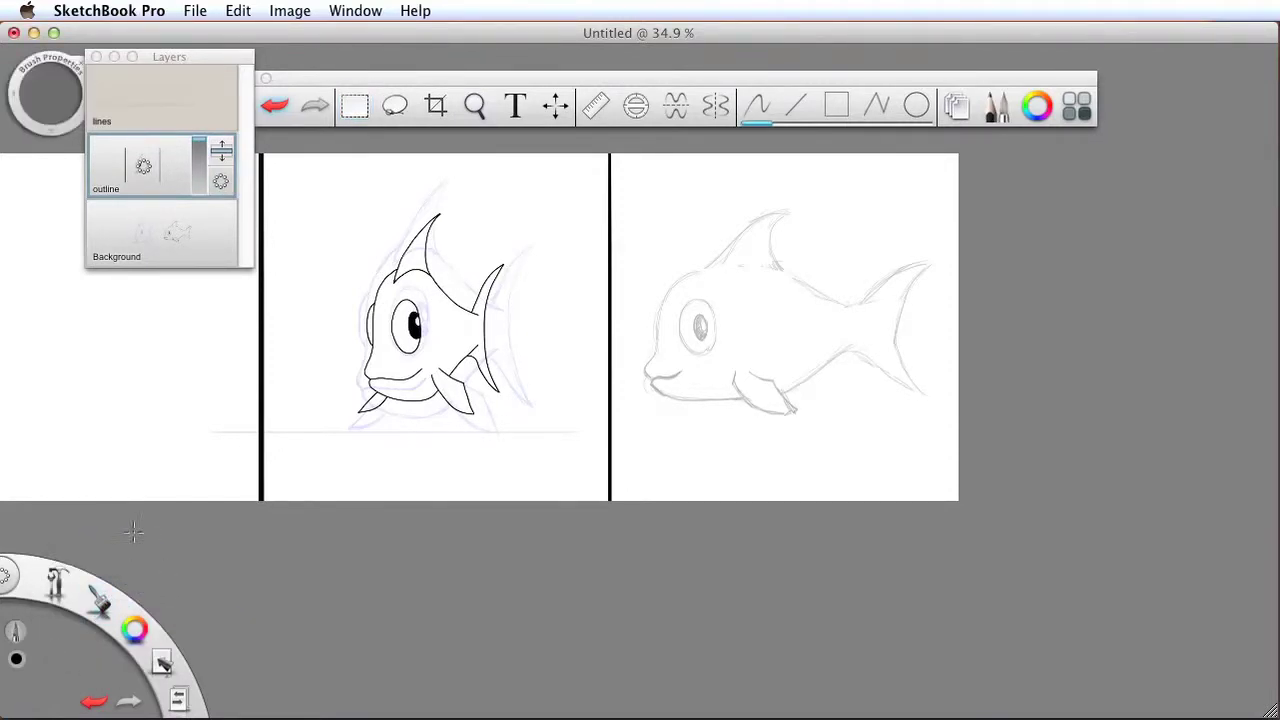
key(space)
drag(651, 355, 800, 347)
mouse_move(807, 393)
mouse_down()
mouse_move(637, 475)
mouse_move(640, 514)
mouse_up()
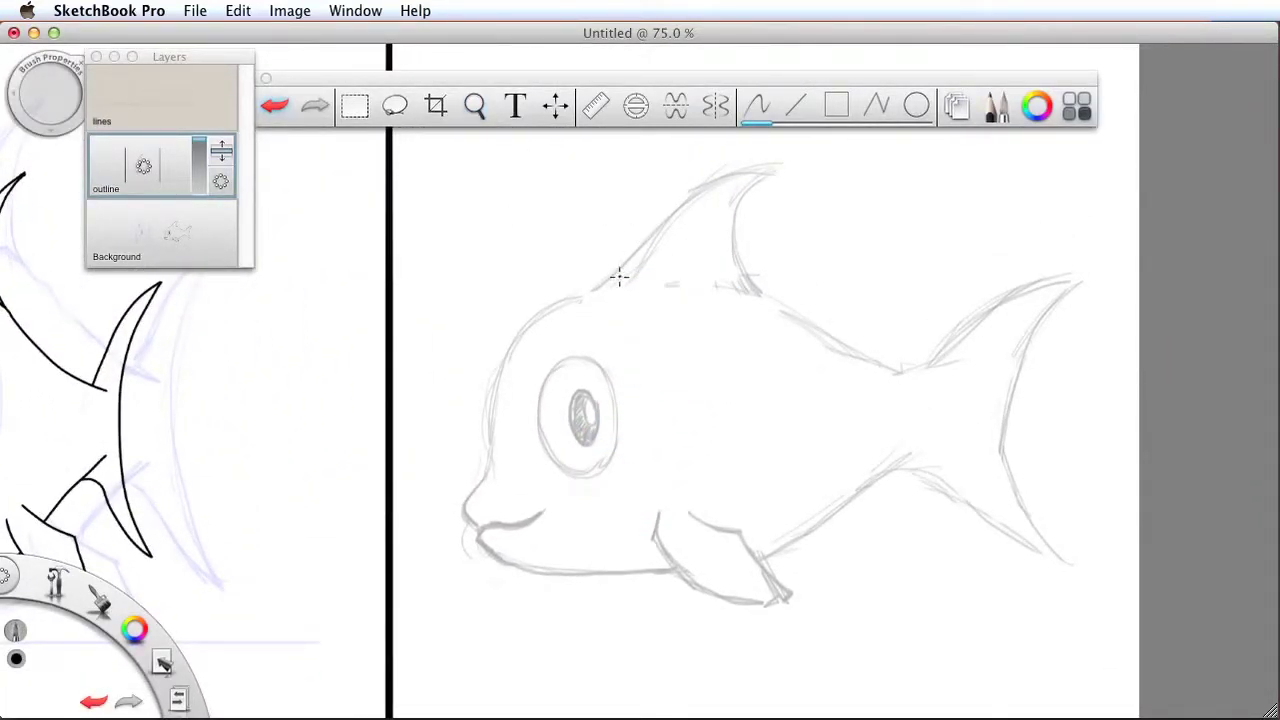
mouse_move(590, 291)
mouse_down()
mouse_move(723, 183)
mouse_move(776, 170)
mouse_move(744, 197)
mouse_up()
drag(735, 257, 808, 316)
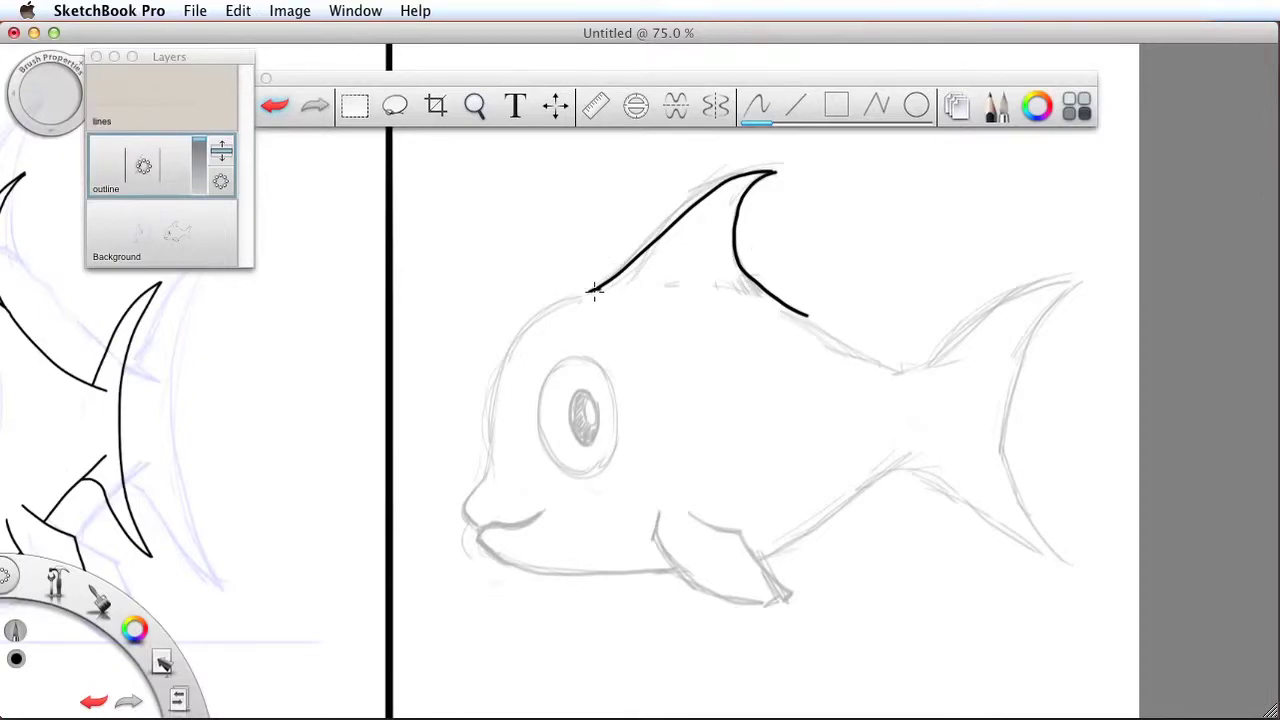
Ink the head contour from the front of the dorsal fin over the forehead down to the snout.
key(super+z)
key(space)
mouse_move(601, 336)
mouse_down()
mouse_move(641, 333)
mouse_move(675, 353)
mouse_move(754, 306)
mouse_up()
mouse_move(745, 349)
mouse_down()
mouse_move(908, 269)
mouse_move(766, 264)
mouse_up()
mouse_move(758, 185)
mouse_down()
mouse_move(693, 209)
mouse_move(638, 268)
mouse_move(615, 405)
mouse_up()
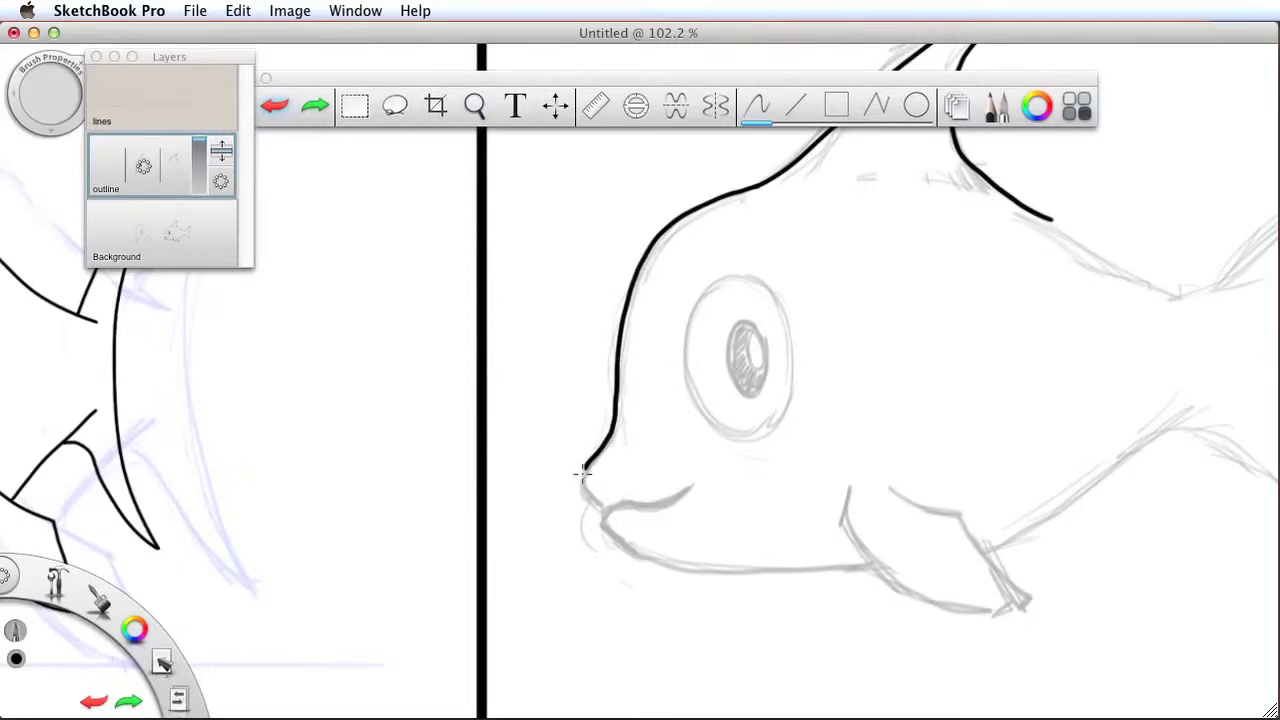
Ink the upper lip, the mouth line and the lower jaw, continuing the belly line back to the side fin.
drag(592, 505, 612, 495)
drag(693, 497, 706, 488)
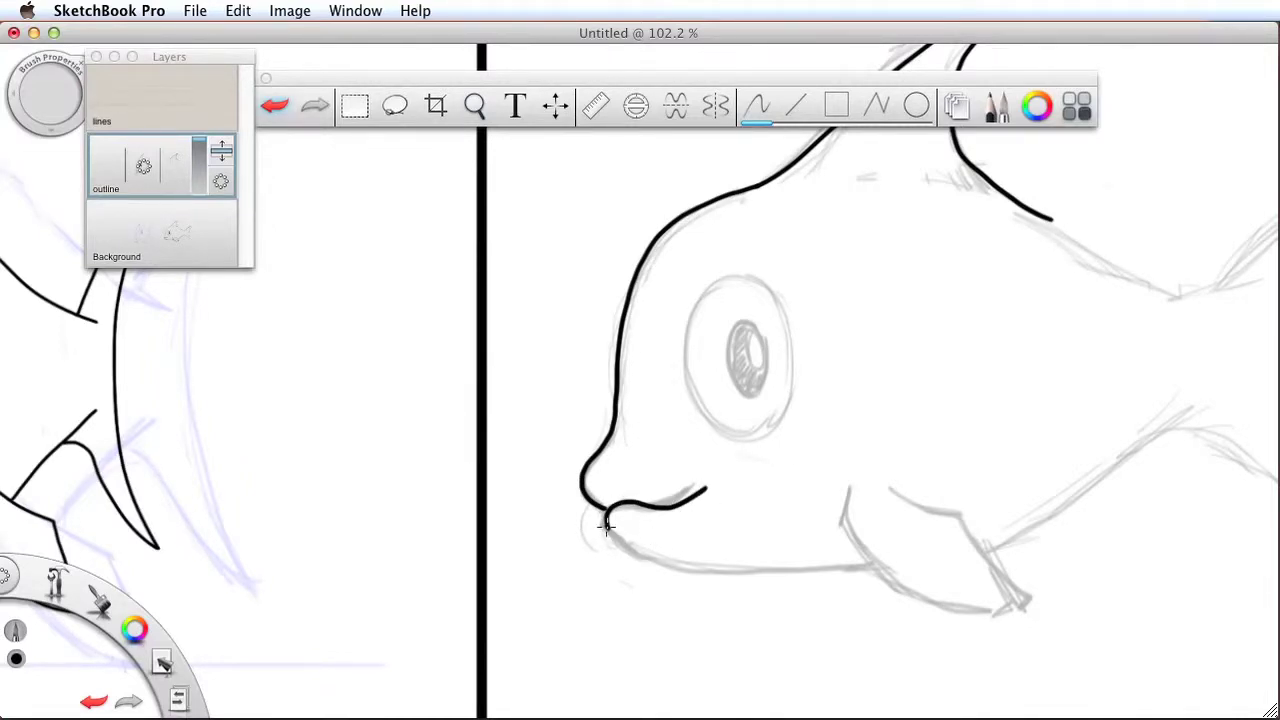
drag(610, 533, 674, 563)
key(super+z)
mouse_move(604, 522)
mouse_down()
mouse_move(660, 570)
mouse_move(873, 567)
mouse_up()
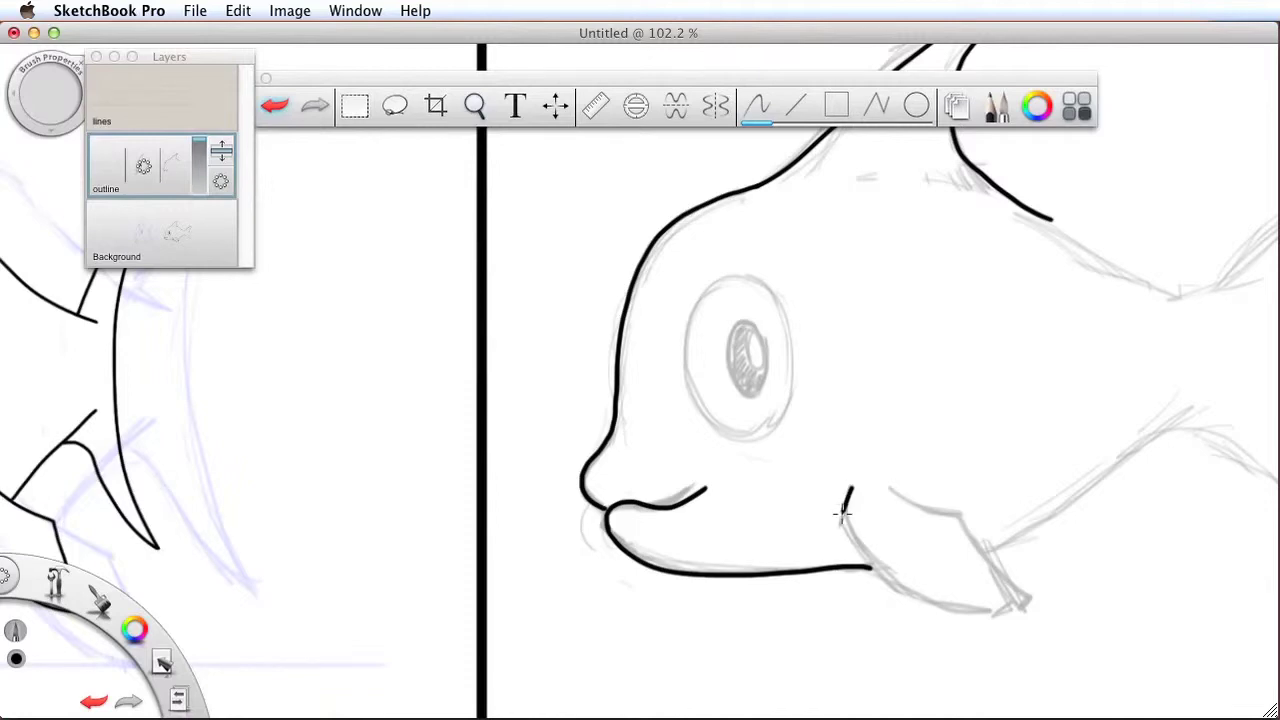
Ink the front, lower and rear edges of the side fin, letting the strokes cross at its tip.
mouse_move(843, 530)
mouse_down()
mouse_move(894, 586)
mouse_move(1020, 600)
mouse_move(1010, 570)
mouse_up()
key(super+z)
mouse_move(840, 530)
mouse_down()
mouse_move(856, 558)
mouse_move(980, 609)
mouse_move(1041, 603)
mouse_up()
mouse_move(890, 488)
mouse_down()
mouse_move(966, 513)
mouse_move(1012, 586)
mouse_move(1070, 615)
mouse_up()
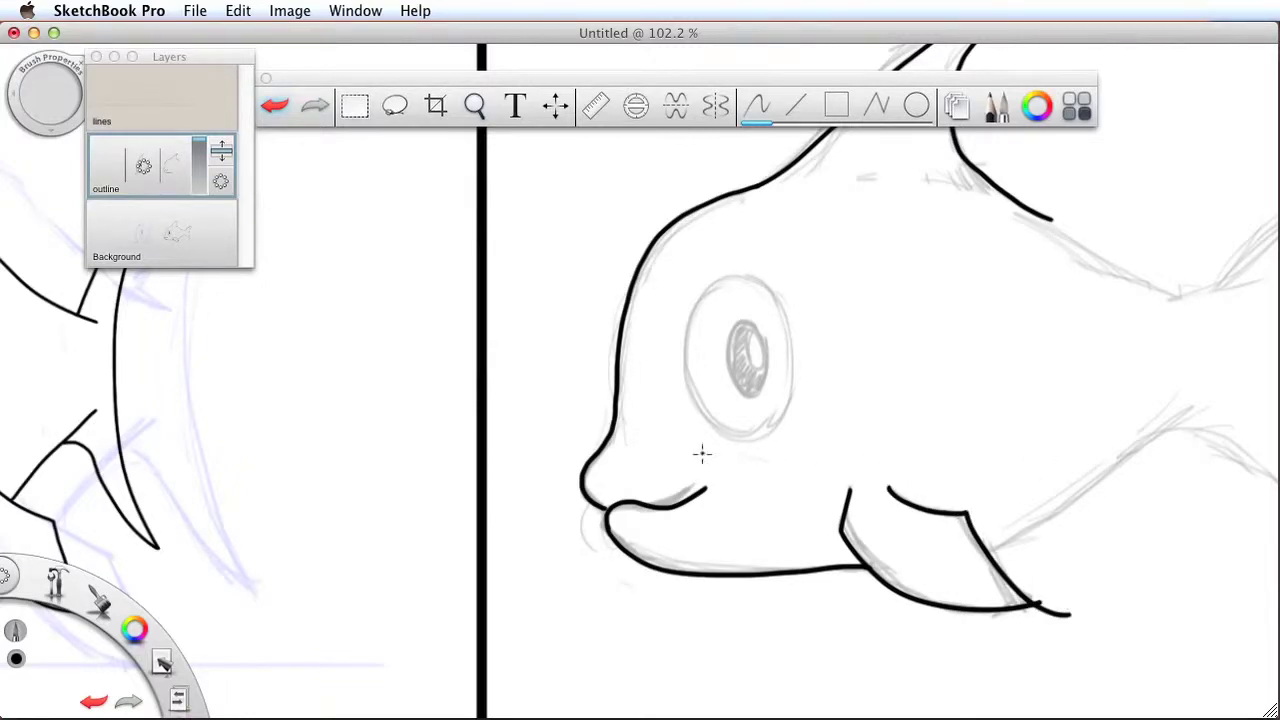
Ink the rear belly line from the side fin to the tail and the back line from the dorsal fin to the tail.
mouse_move(1114, 463)
mouse_down()
mouse_move(1096, 511)
mouse_move(933, 428)
mouse_move(823, 454)
mouse_move(977, 345)
mouse_move(1031, 346)
mouse_up()
key(space)
drag(954, 361, 848, 569)
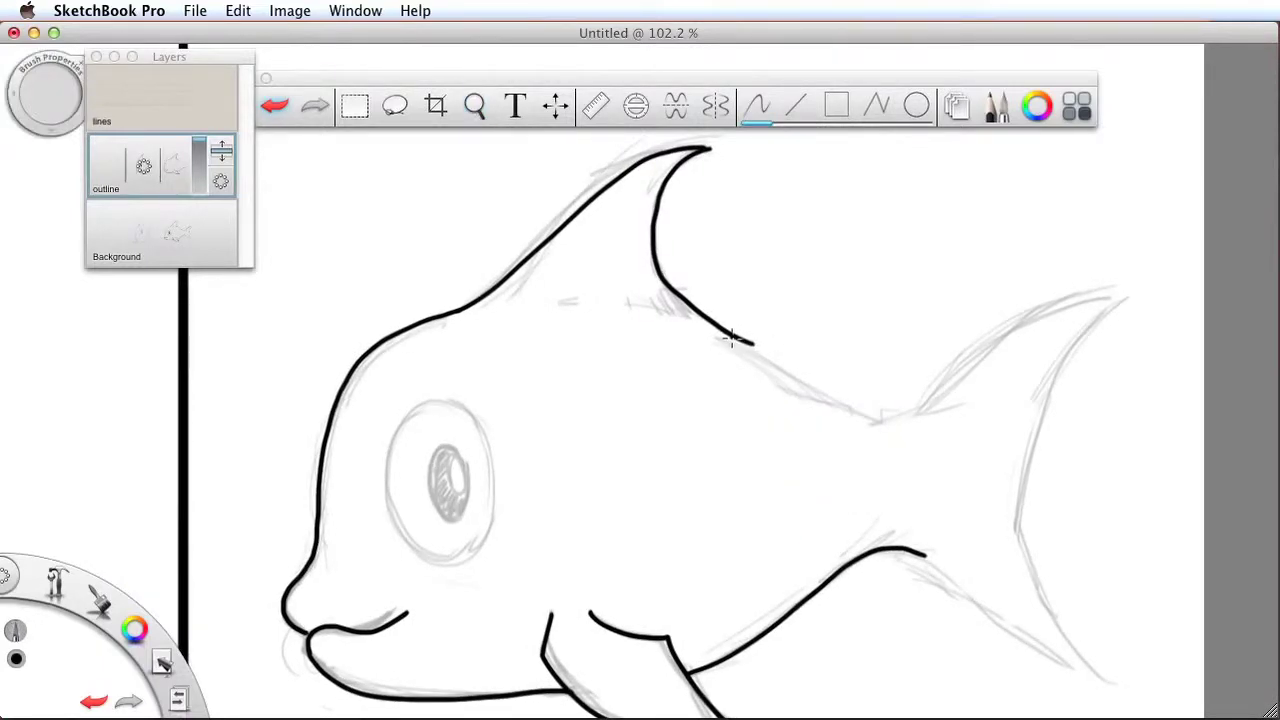
drag(736, 340, 975, 446)
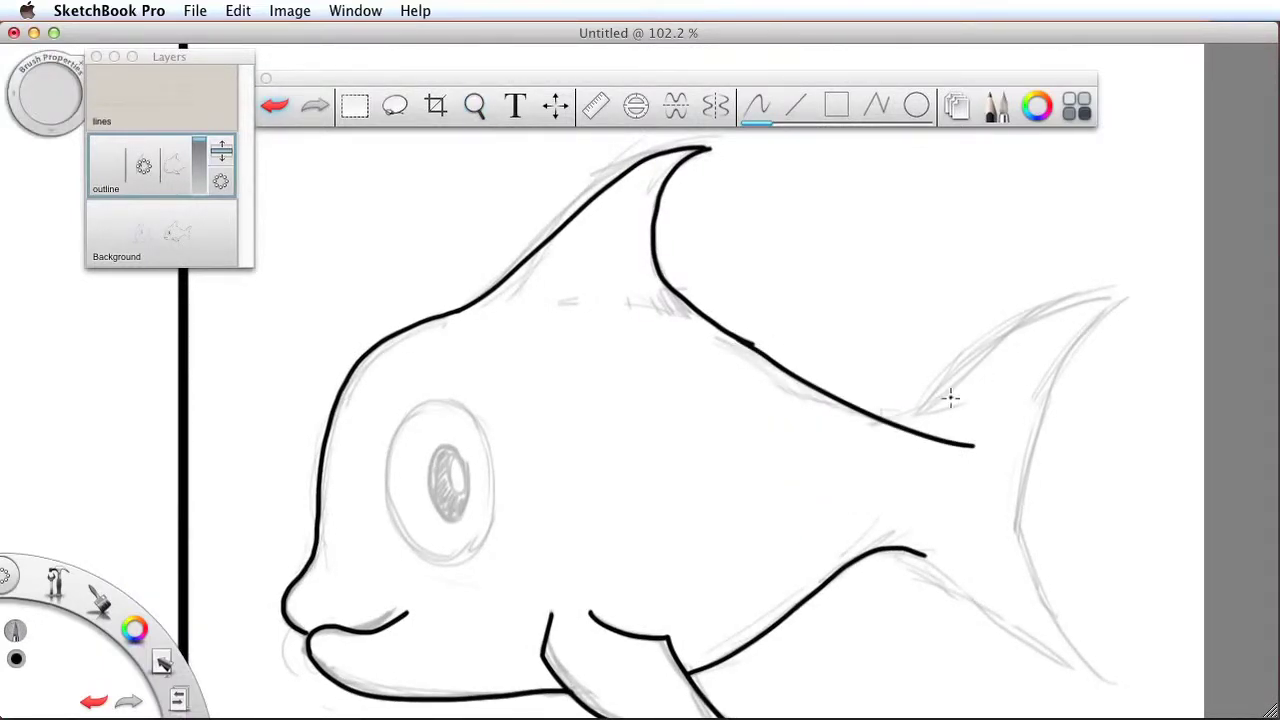
Ink the tail fin's upper edge, curved rear edge and lower edge, letting the strokes cross at the lower tip.
mouse_move(866, 414)
mouse_down()
mouse_move(951, 386)
mouse_move(981, 355)
mouse_up()
mouse_move(966, 379)
mouse_down()
mouse_move(1035, 314)
mouse_move(1142, 287)
mouse_move(1051, 370)
mouse_move(1018, 451)
mouse_move(1014, 530)
mouse_move(1049, 606)
mouse_move(879, 421)
mouse_move(866, 381)
mouse_move(940, 503)
mouse_up()
key(space)
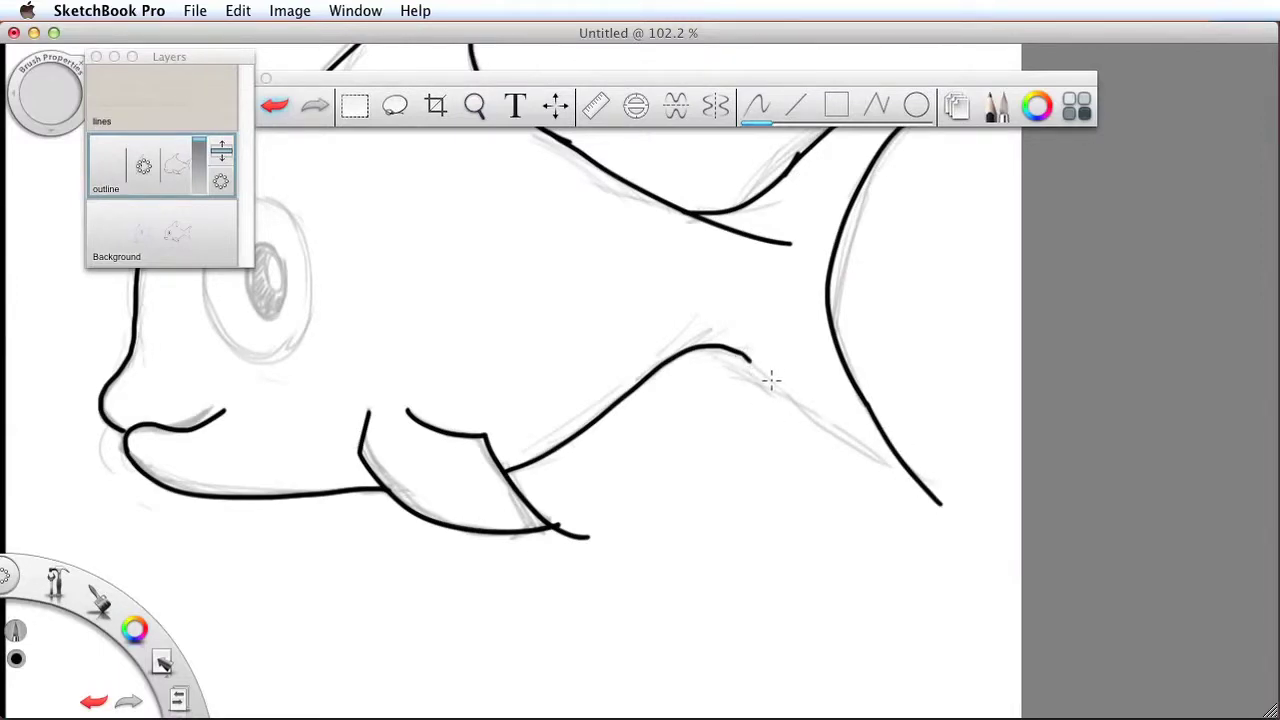
drag(745, 356, 1001, 492)
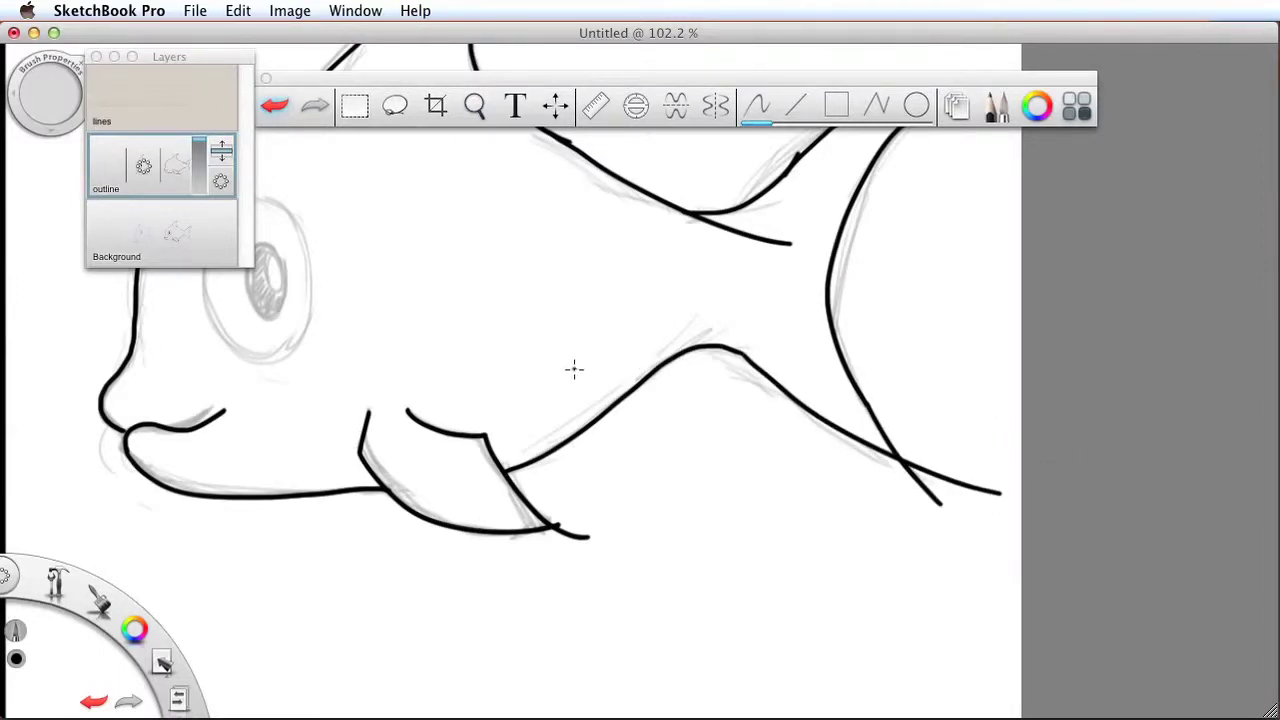
Ink the oval outline of the fish's eye over the faded sketch, redoing the first stroke.
drag(473, 401, 779, 434)
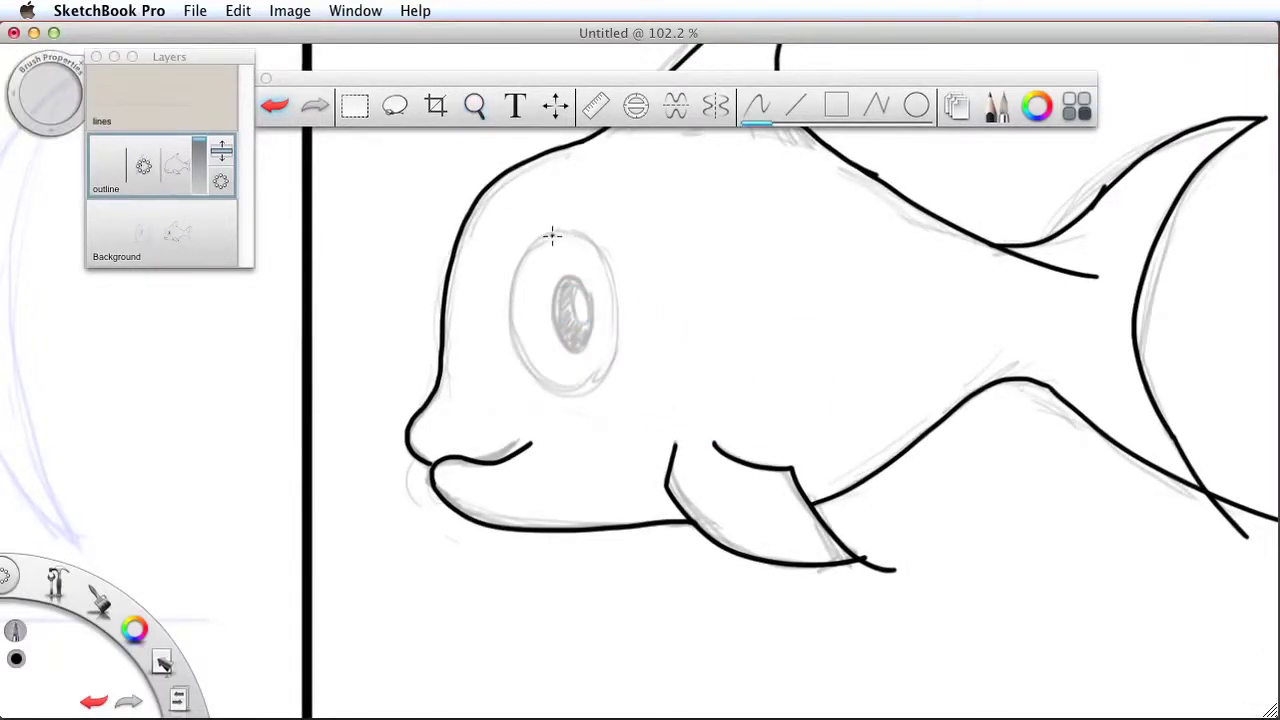
mouse_move(519, 263)
mouse_down()
mouse_move(514, 324)
mouse_move(559, 395)
mouse_move(593, 392)
mouse_move(616, 333)
mouse_move(603, 273)
mouse_move(559, 231)
mouse_move(528, 248)
mouse_move(509, 298)
mouse_move(516, 347)
mouse_move(553, 394)
mouse_move(593, 393)
mouse_move(612, 342)
mouse_move(606, 272)
mouse_move(572, 230)
mouse_up()
key(super+z)
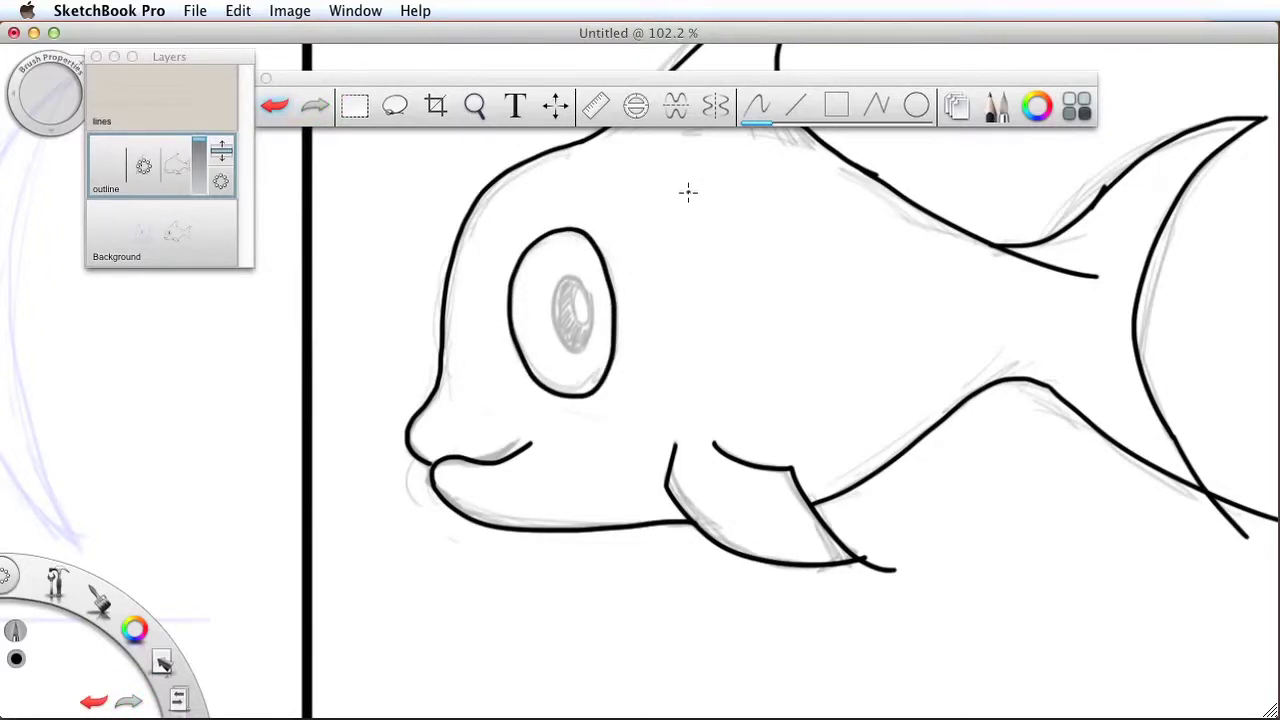
Redo the oval outline of the eye, and ink the pupil and the small highlight oval inside it.
key(super+z)
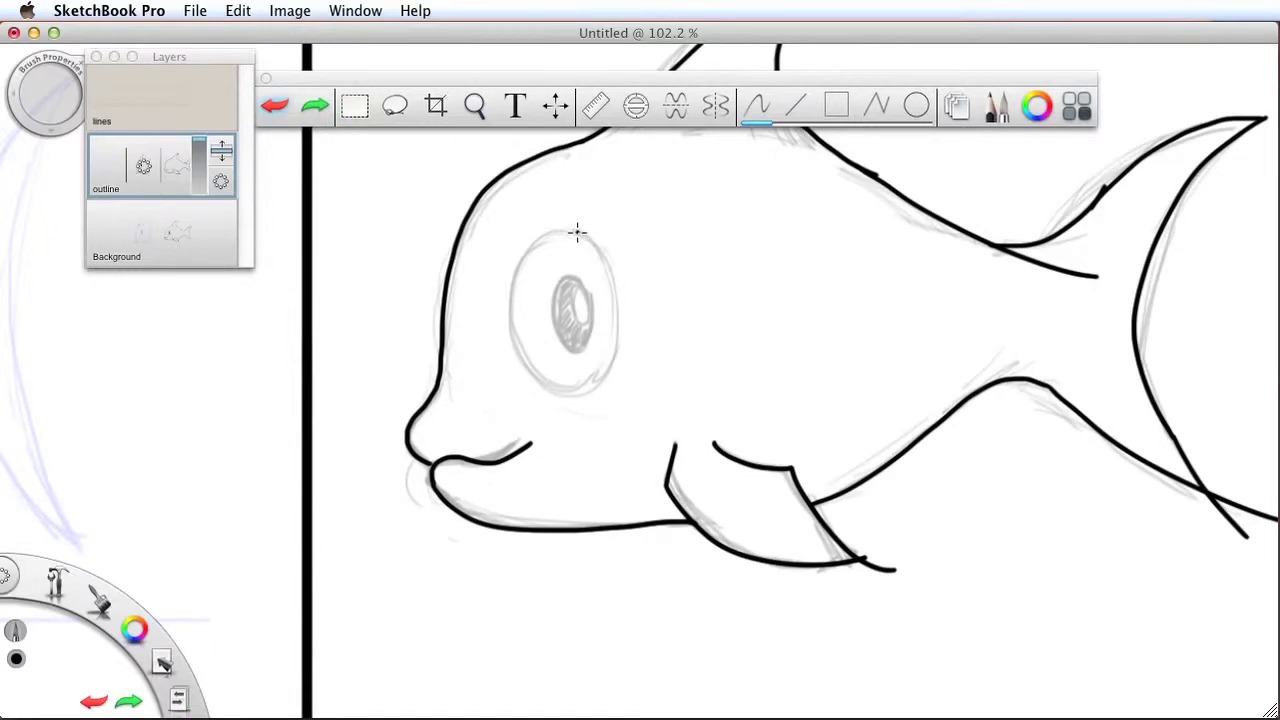
mouse_move(558, 231)
mouse_down()
mouse_move(513, 290)
mouse_move(513, 328)
mouse_move(533, 367)
mouse_move(563, 386)
mouse_move(597, 378)
mouse_move(621, 344)
mouse_move(621, 280)
mouse_move(576, 229)
mouse_up()
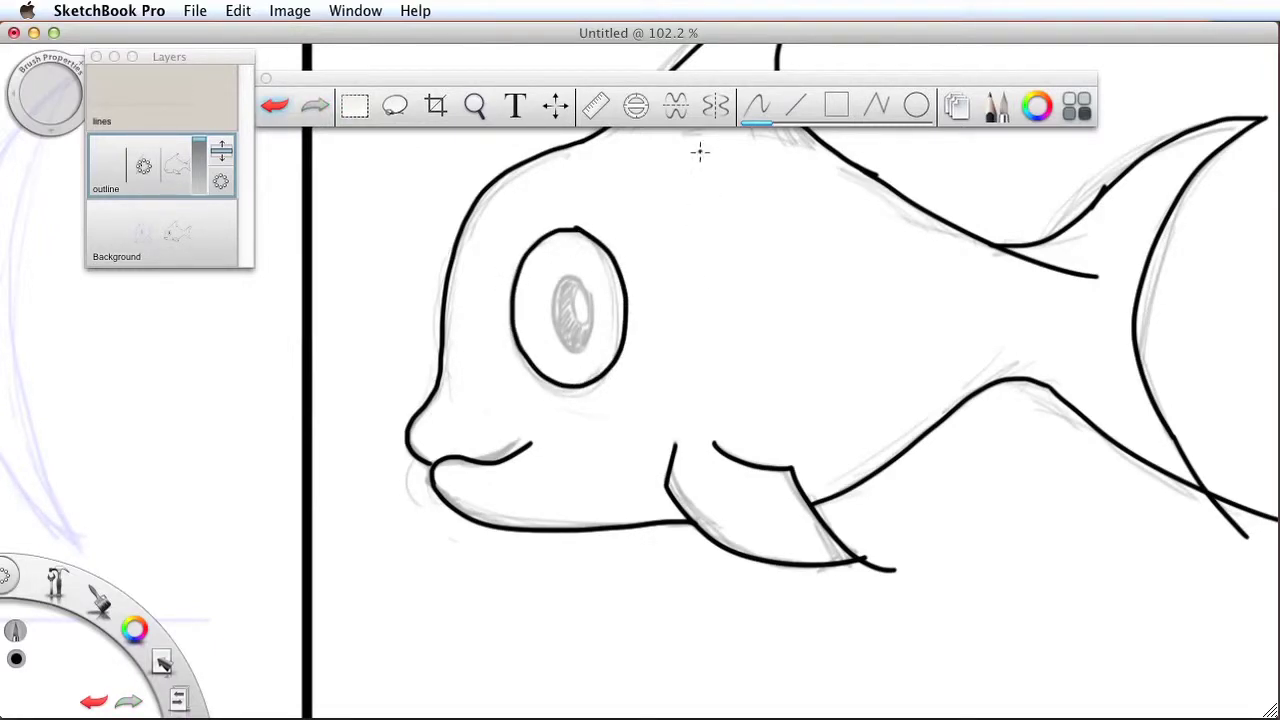
key(space)
drag(626, 282, 736, 294)
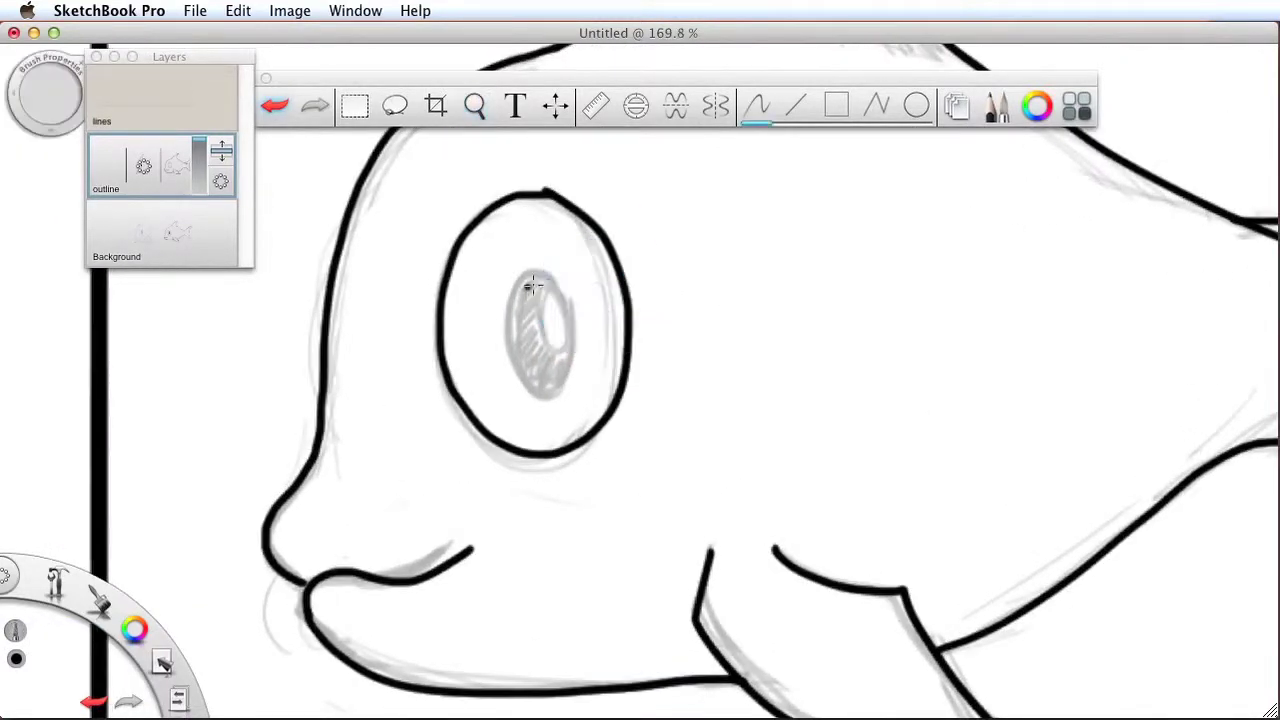
mouse_move(550, 277)
mouse_down()
mouse_move(515, 289)
mouse_move(507, 339)
mouse_move(526, 396)
mouse_move(565, 400)
mouse_move(582, 324)
mouse_move(547, 269)
mouse_move(547, 339)
mouse_move(566, 325)
mouse_move(572, 279)
mouse_up()
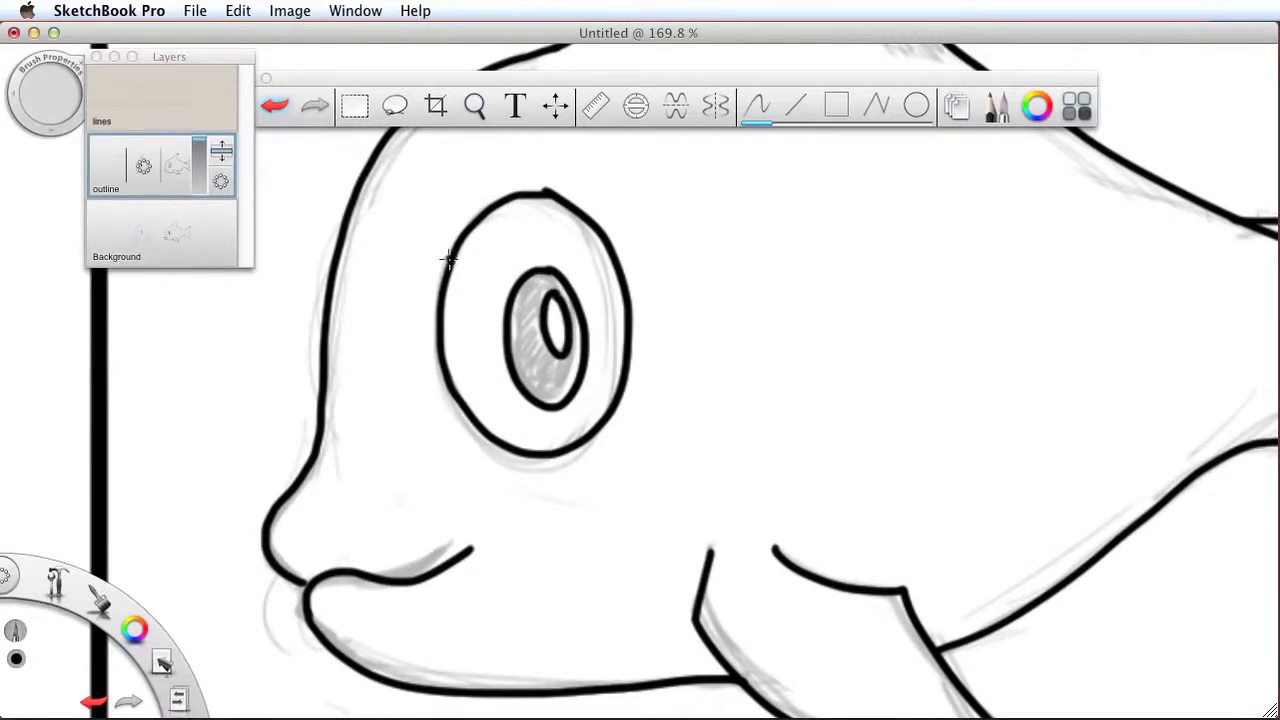
Flood fill the pupil with black, leaving the small highlight oval white.
click(104, 604)
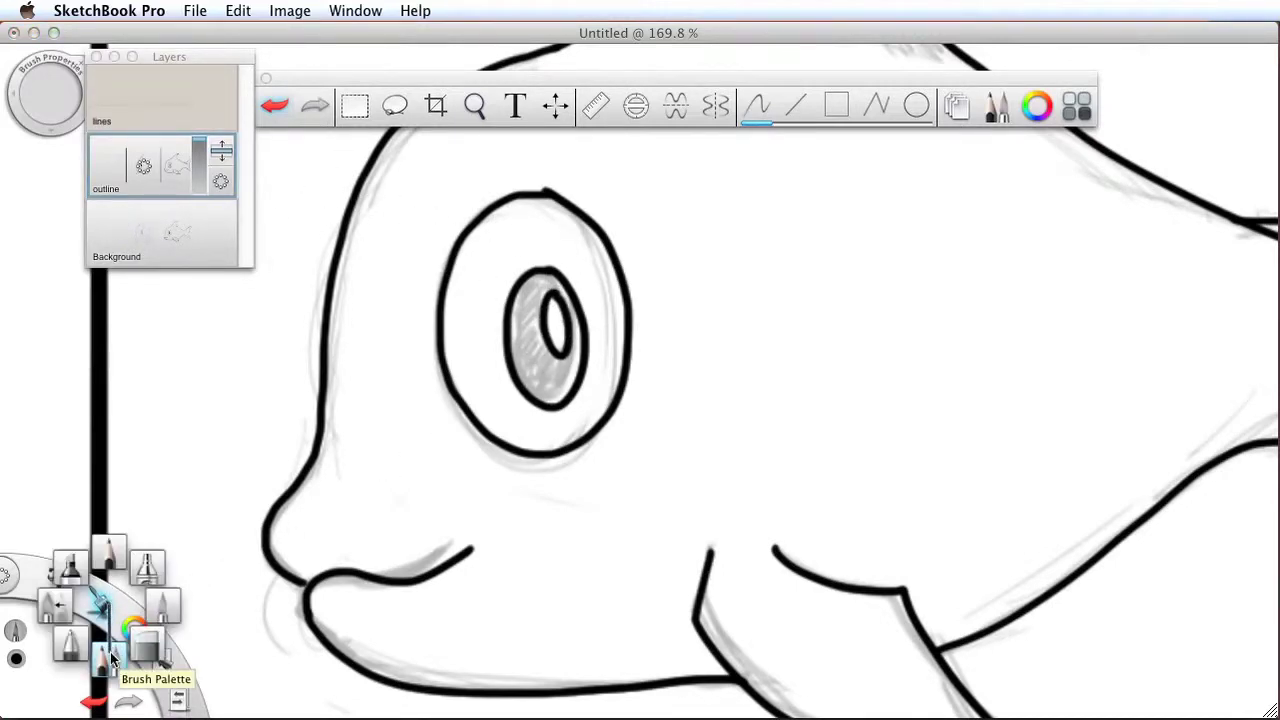
click(110, 608)
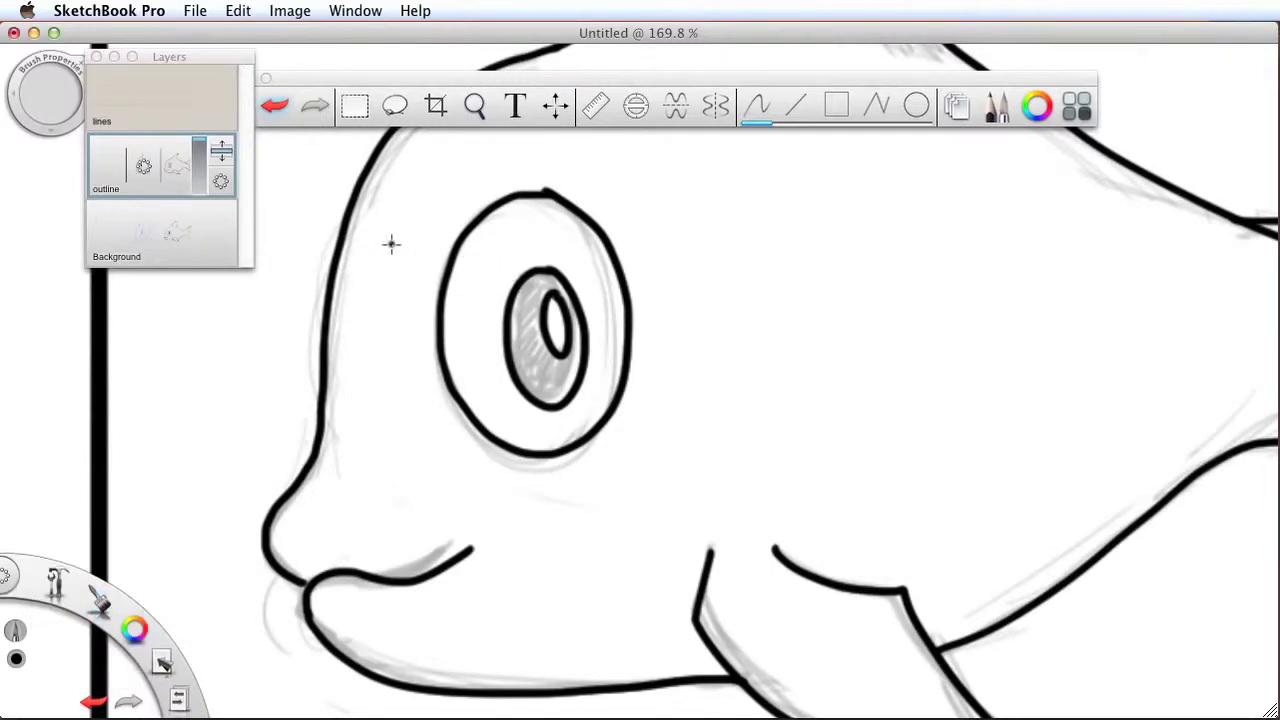
click(995, 112)
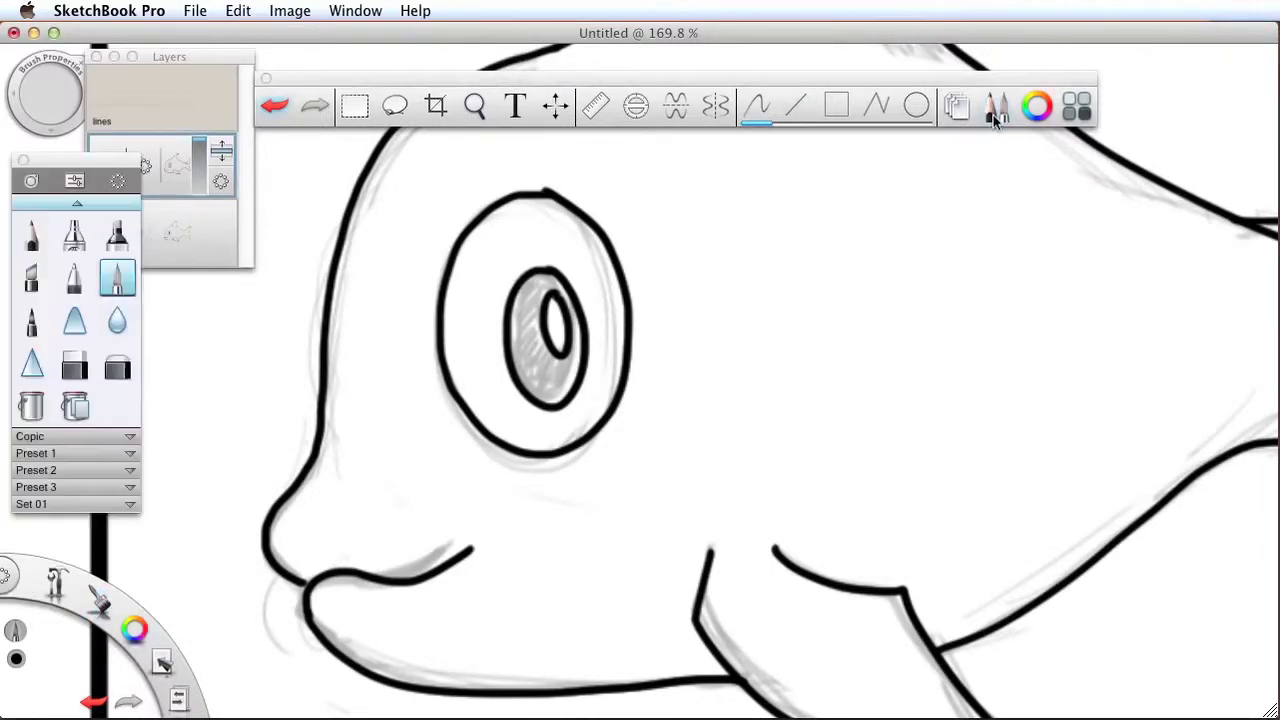
click(31, 405)
click(525, 314)
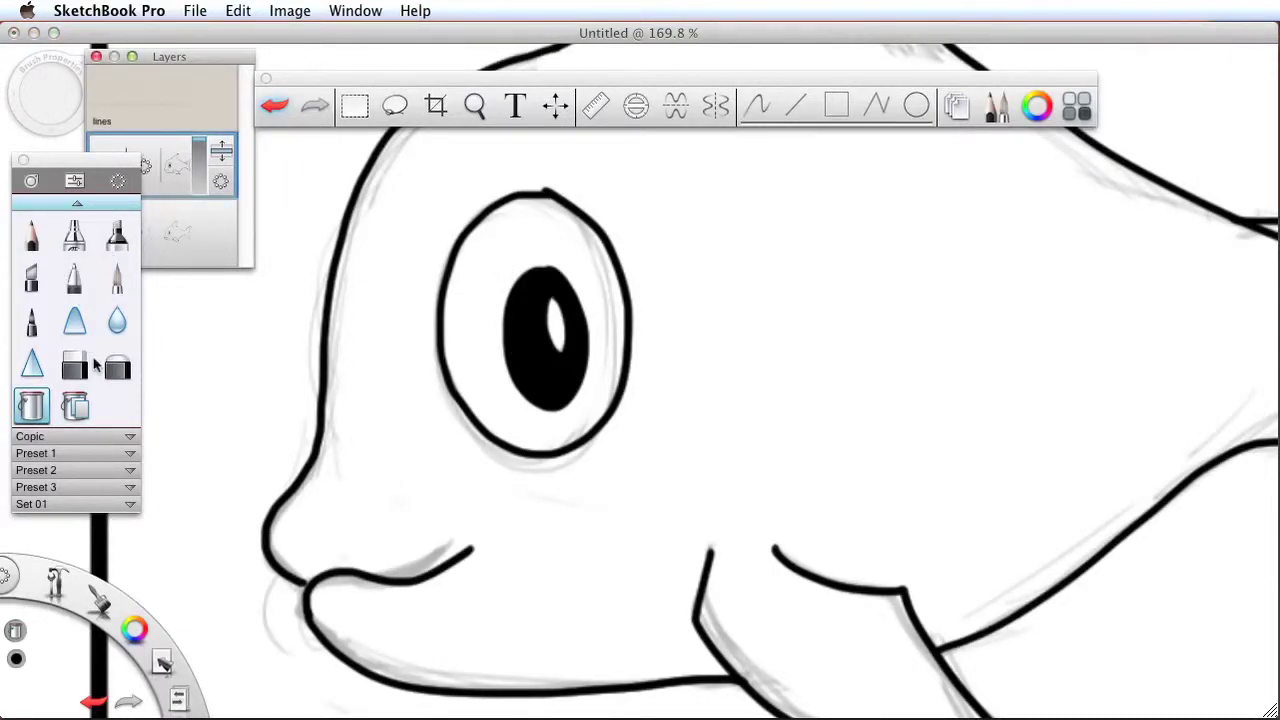
Erase the stray line ends on the back, at the tail base and at the lower tail tip with a smaller eraser.
click(78, 368)
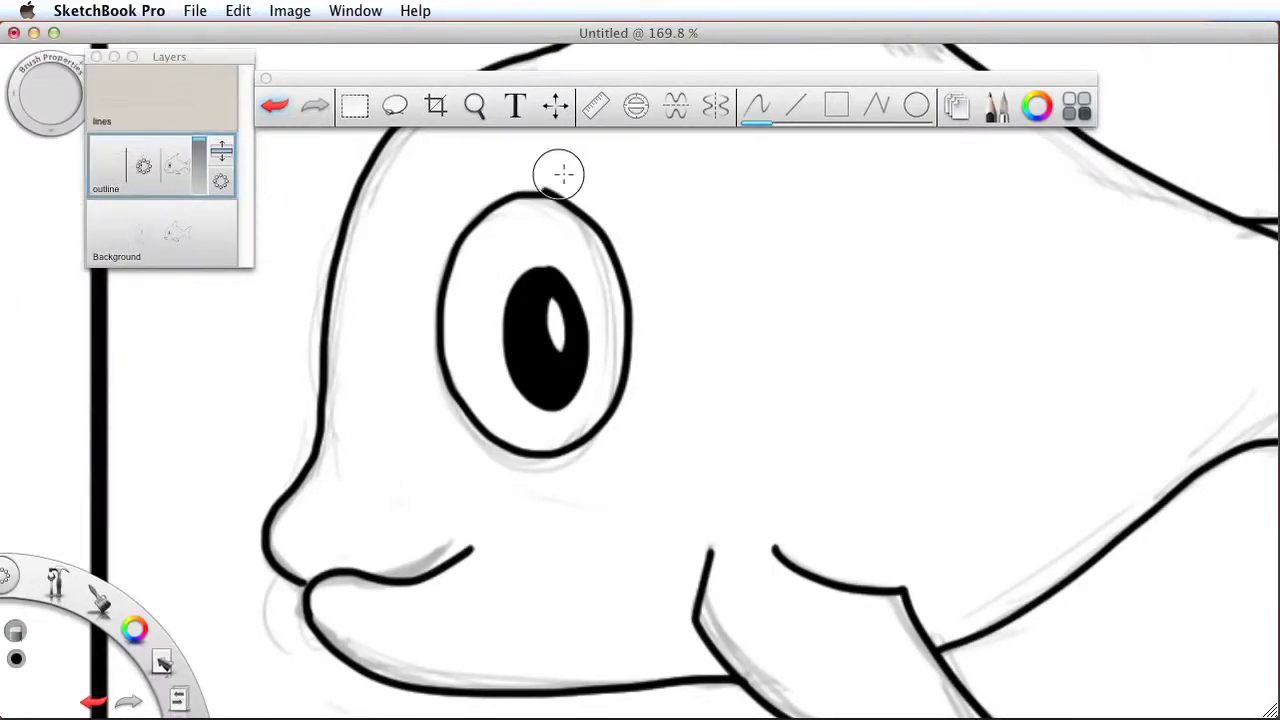
mouse_move(47, 93)
mouse_down()
mouse_move(9, 126)
mouse_move(2, 163)
mouse_up()
key(space)
drag(1014, 423, 442, 535)
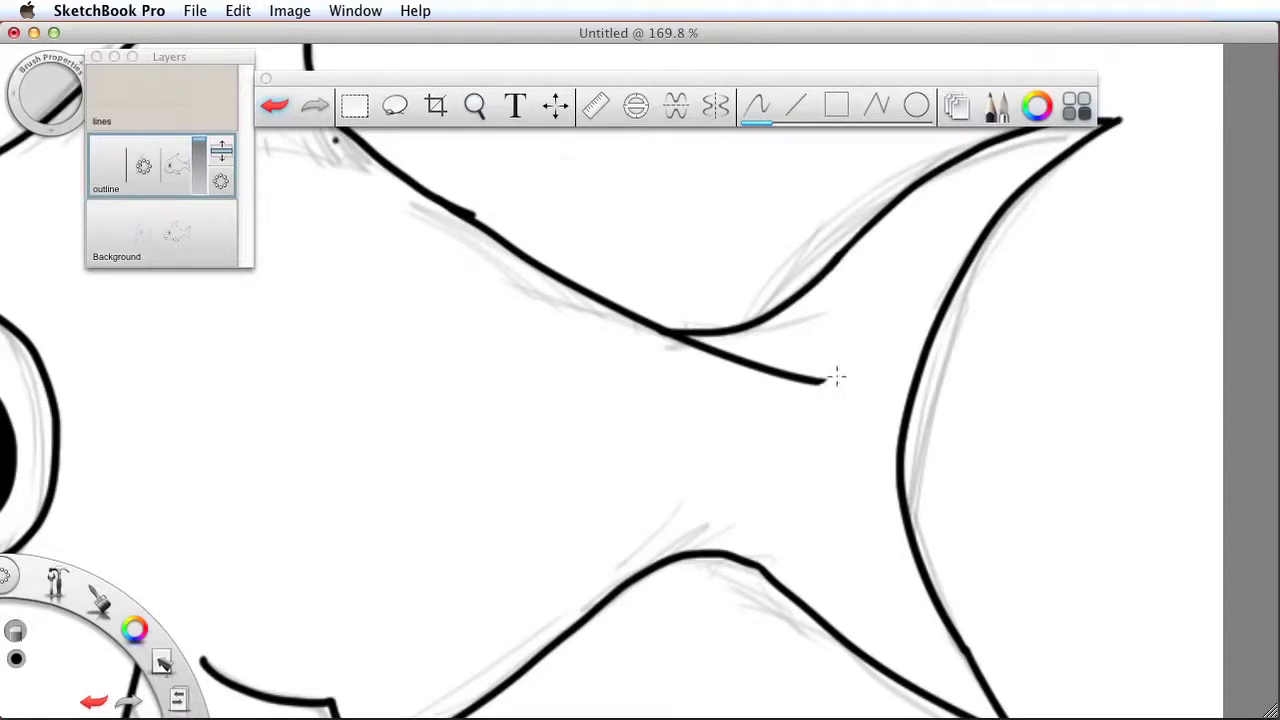
mouse_move(785, 372)
mouse_down()
mouse_move(759, 396)
mouse_move(734, 386)
mouse_move(736, 357)
mouse_move(684, 345)
mouse_up()
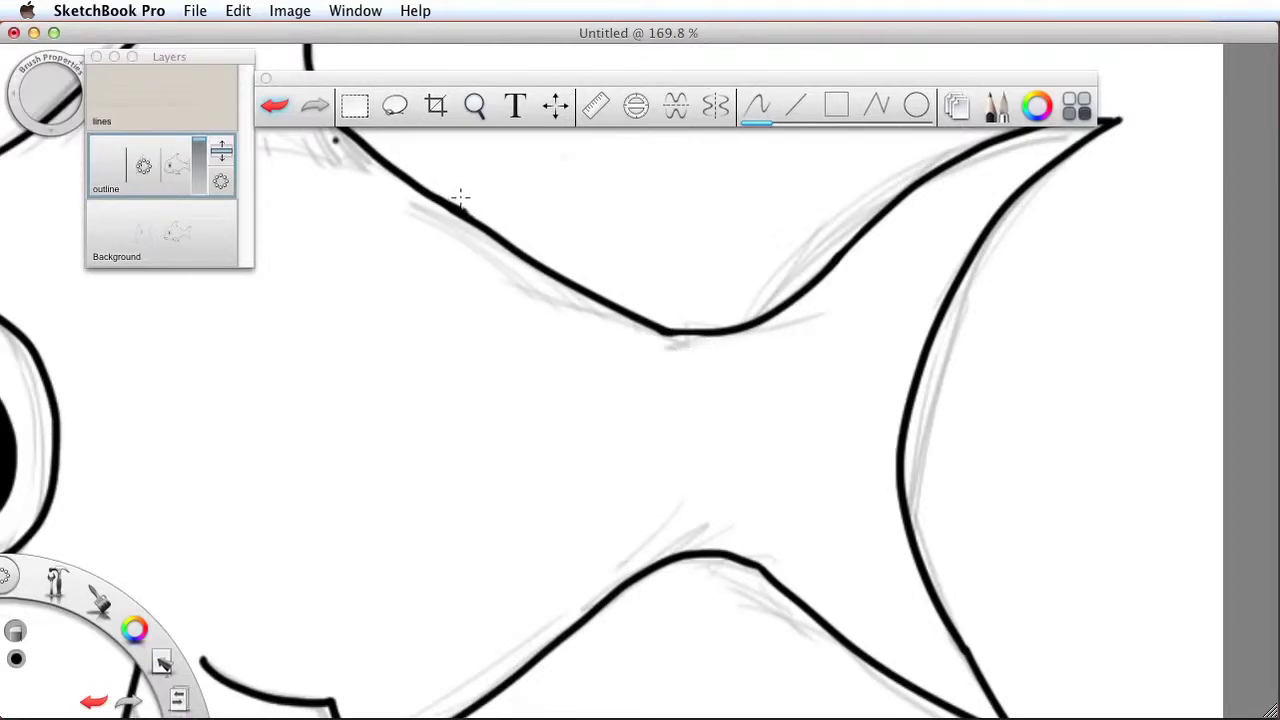
key(space)
mouse_move(948, 288)
mouse_down()
mouse_move(828, 341)
mouse_move(720, 343)
mouse_up()
key(b)
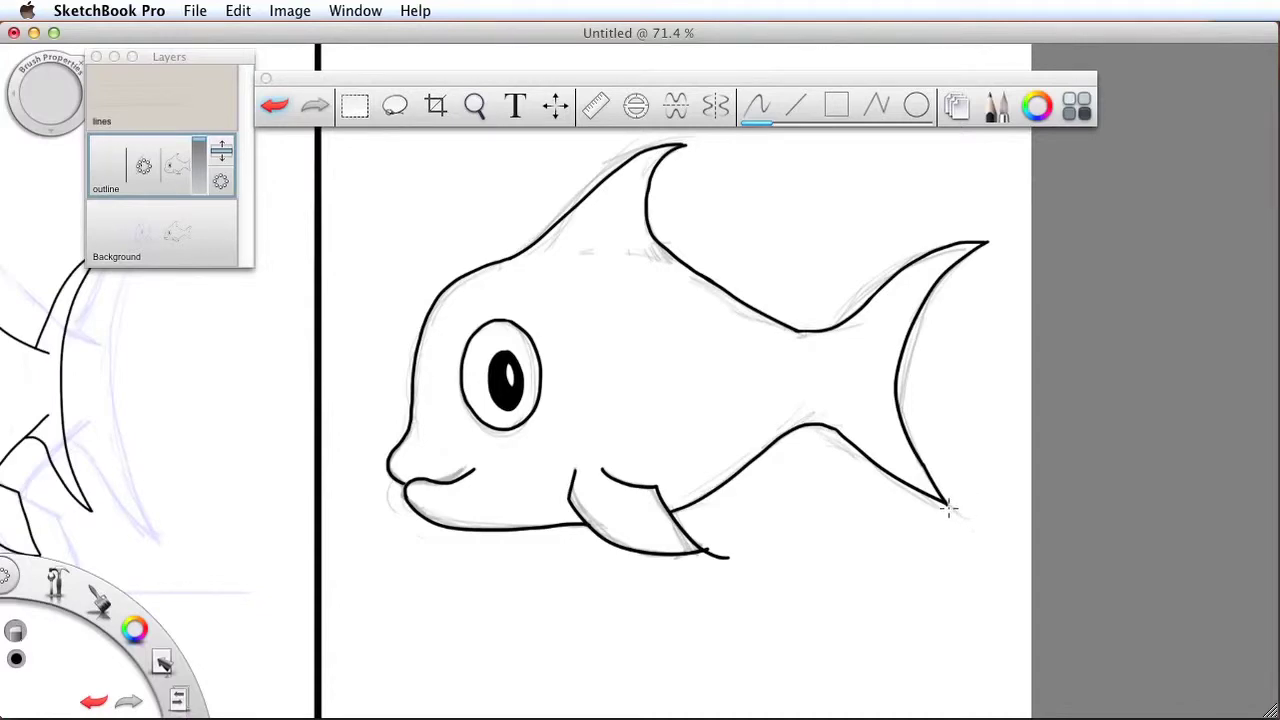
Erase the crossing line end at the side fin's tip and the upper part of the fin's front edge.
key(space)
mouse_move(617, 525)
mouse_down()
mouse_move(791, 509)
mouse_move(900, 559)
mouse_move(848, 571)
mouse_move(869, 606)
mouse_move(882, 585)
mouse_move(920, 586)
mouse_up()
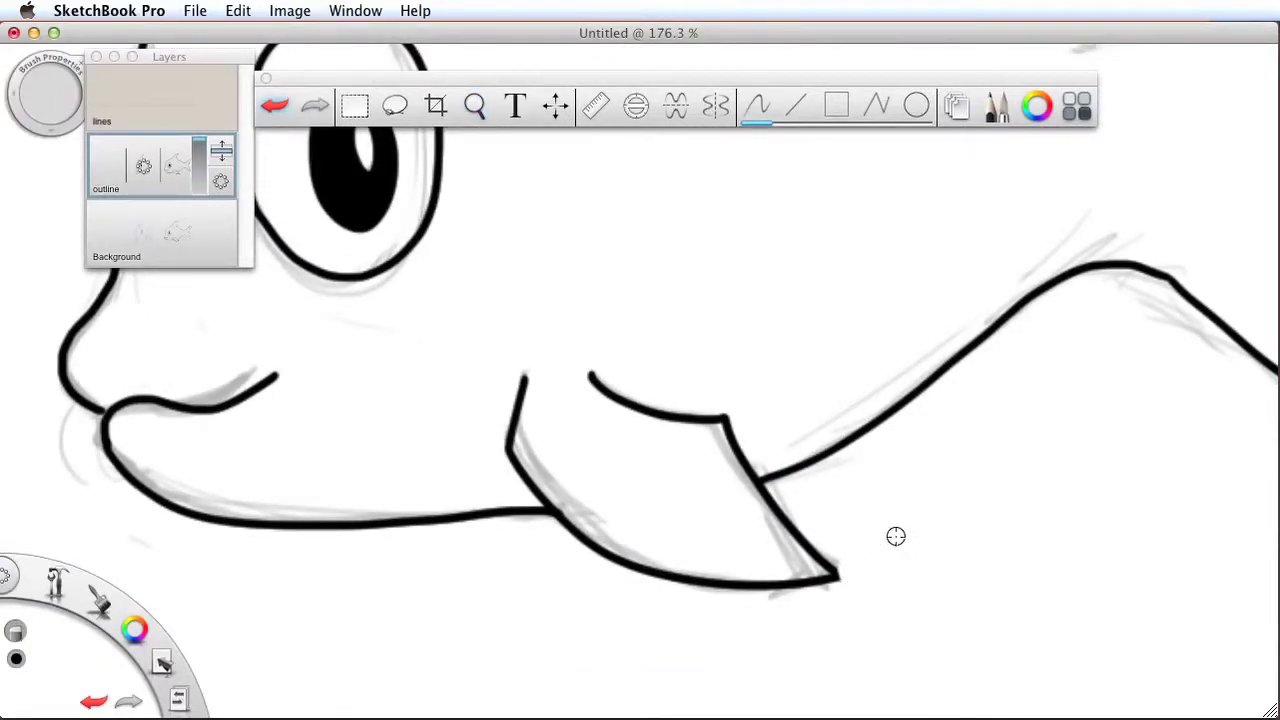
mouse_move(513, 447)
mouse_down()
mouse_move(524, 470)
mouse_move(509, 421)
mouse_move(522, 372)
mouse_up()
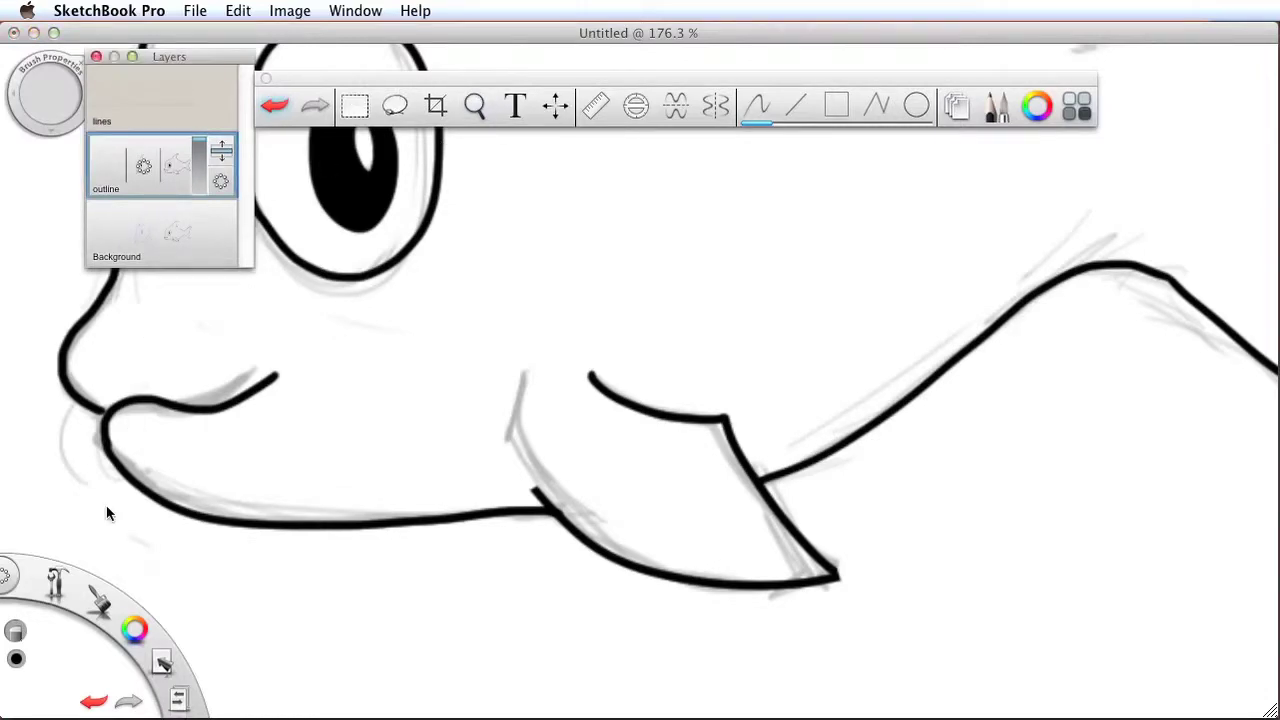
Re-ink the side fin's front edge as a smooth curve, retrying the stroke, and erase its upper end.
drag(100, 607, 125, 572)
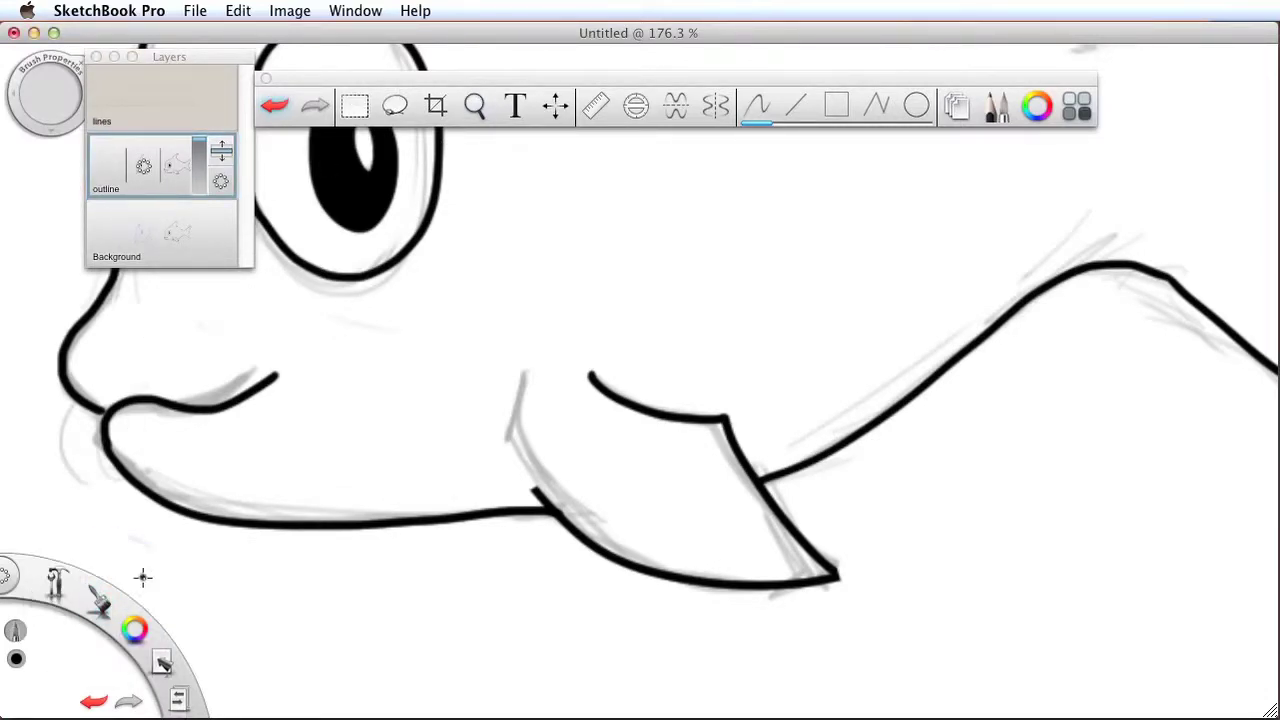
mouse_move(521, 373)
mouse_down()
mouse_move(518, 456)
mouse_move(535, 490)
mouse_up()
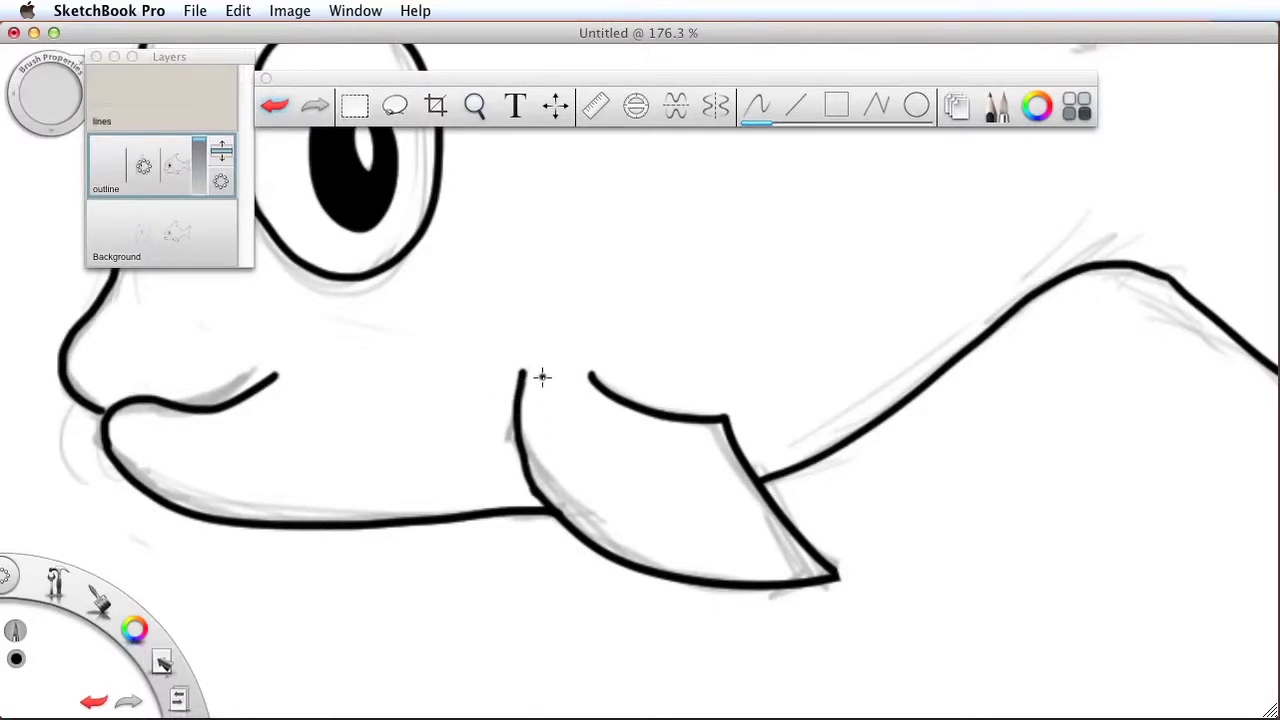
mouse_move(521, 373)
mouse_down()
mouse_move(516, 450)
mouse_move(540, 505)
mouse_up()
key(super+z)
key(super+z)
mouse_move(520, 366)
mouse_down()
mouse_move(508, 414)
mouse_move(540, 492)
mouse_move(511, 449)
mouse_move(520, 368)
mouse_up()
key(super+z)
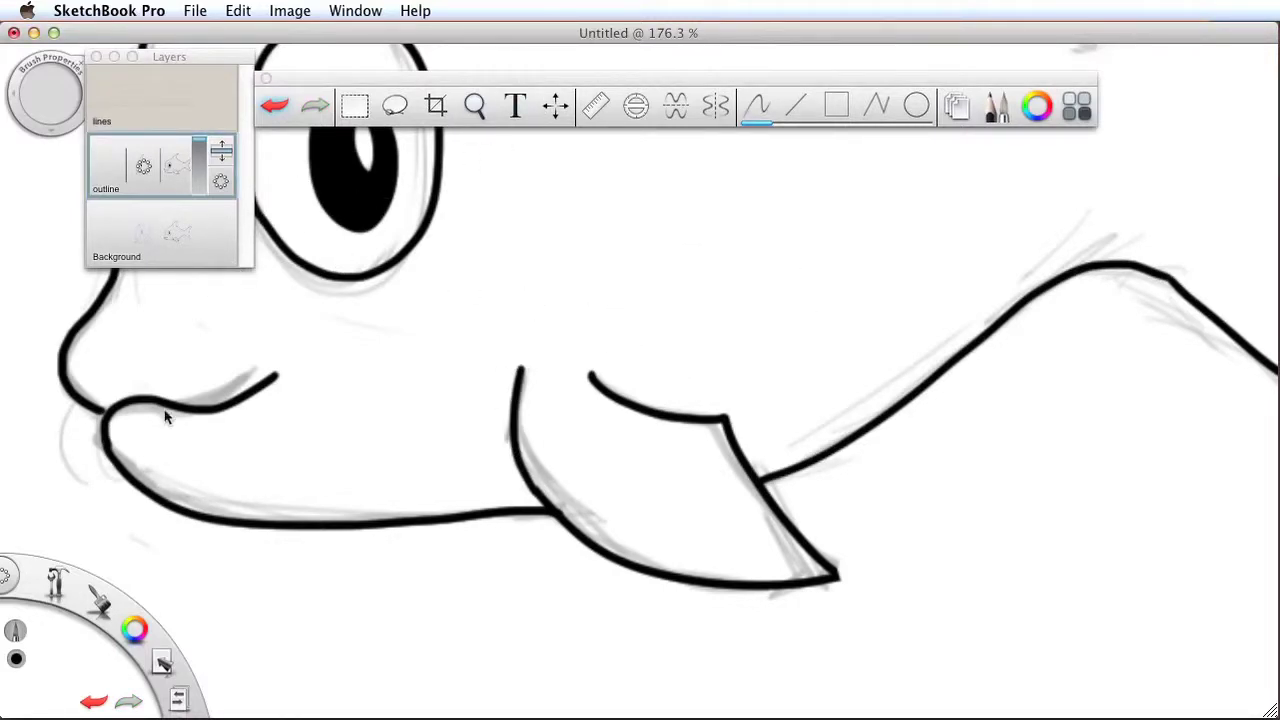
click(100, 600)
drag(506, 372, 518, 383)
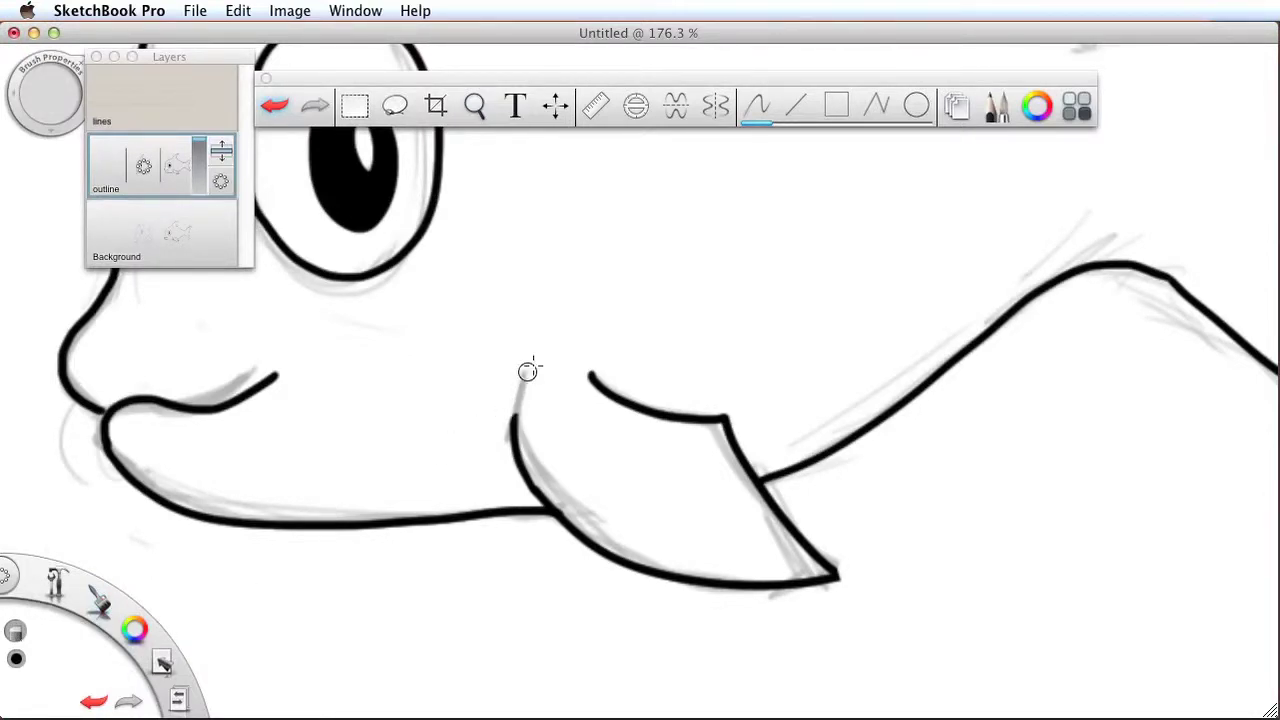
Ink a curved body line under the dorsal fin from the forehead to the back, redoing the stroke until it blends into both.
key(space)
drag(809, 264, 616, 317)
drag(660, 360, 718, 516)
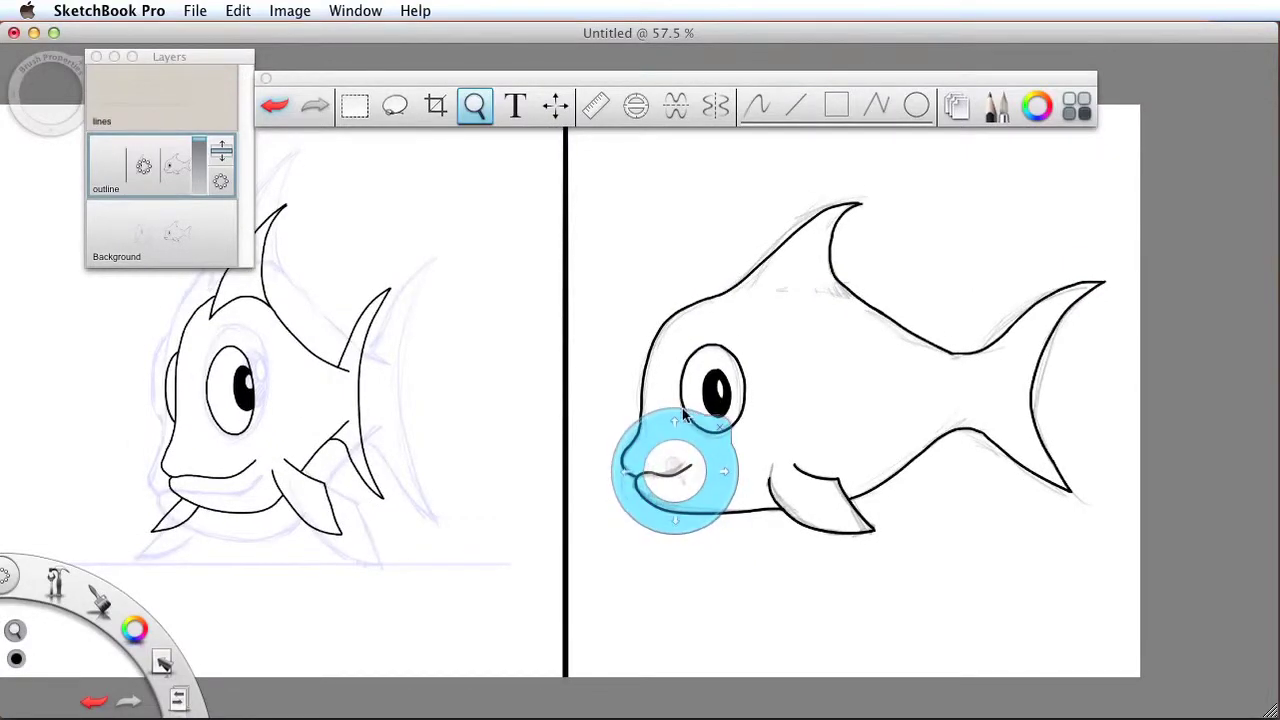
drag(812, 287, 998, 255)
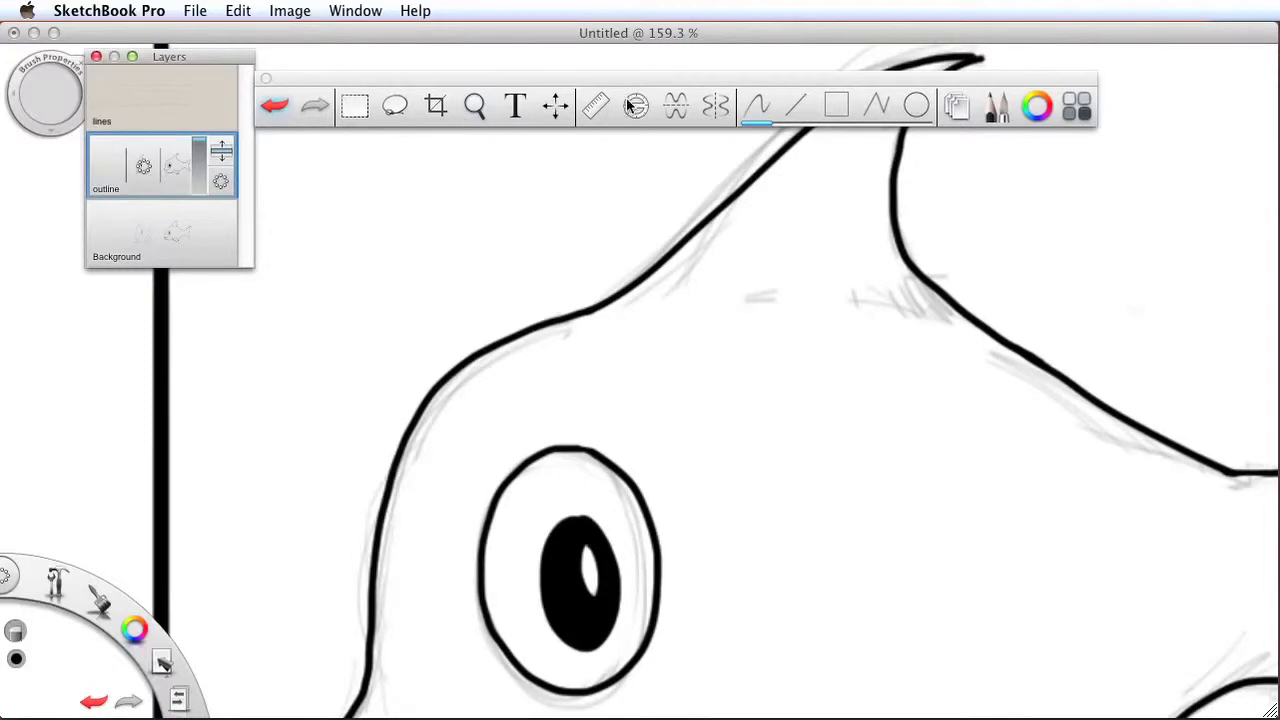
mouse_move(102, 608)
mouse_down()
mouse_move(150, 608)
mouse_move(94, 619)
mouse_move(138, 656)
mouse_move(168, 614)
mouse_up()
mouse_move(585, 313)
mouse_down()
mouse_move(777, 288)
mouse_move(924, 292)
mouse_move(996, 316)
mouse_up()
key(super+z)
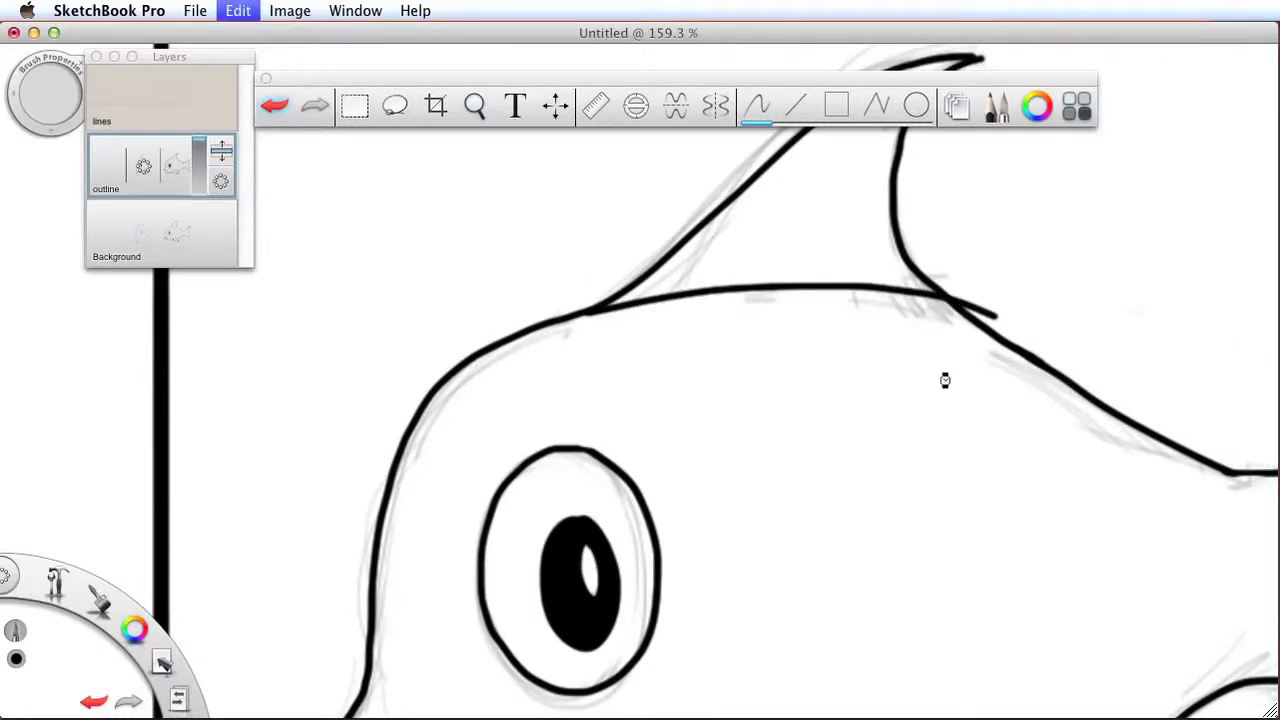
mouse_move(578, 315)
mouse_down()
mouse_move(738, 300)
mouse_move(1110, 395)
mouse_up()
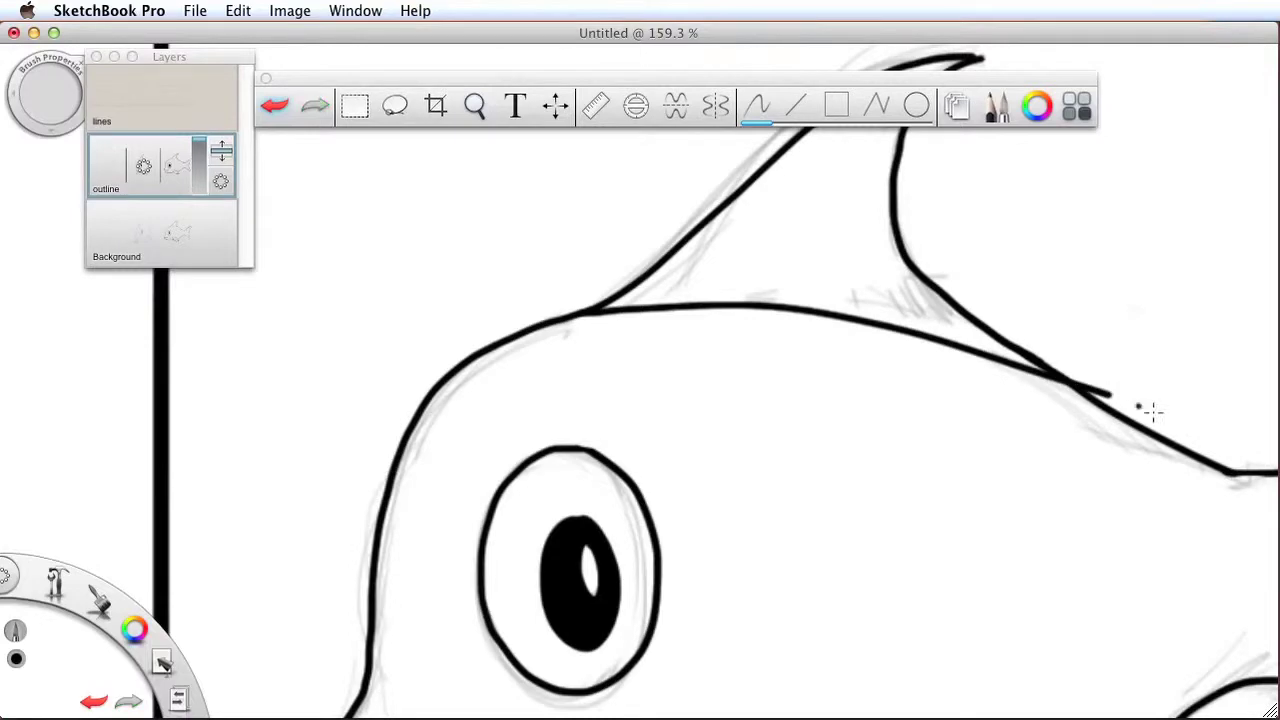
key(super+z)
mouse_move(585, 312)
mouse_down()
mouse_move(716, 286)
mouse_move(935, 304)
mouse_move(1224, 425)
mouse_up()
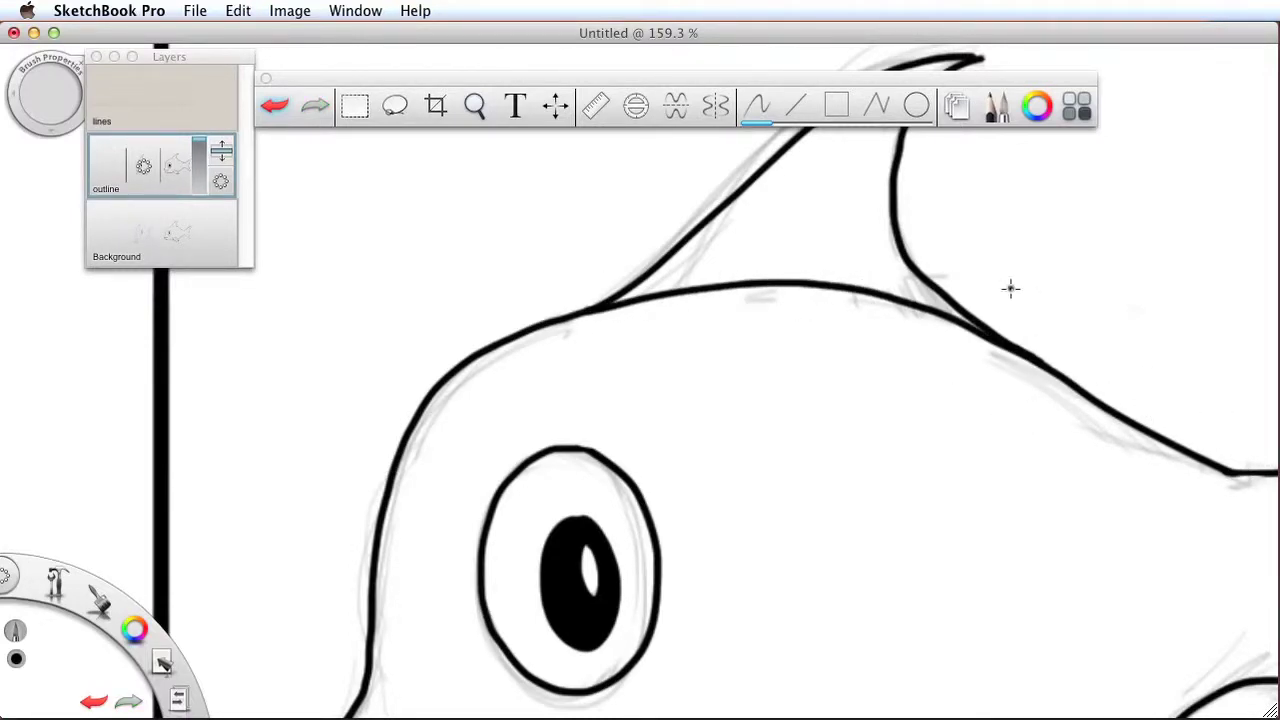
Erase the front part of the lower jaw line between the lip and the belly.
key(space)
drag(848, 199, 590, 246)
drag(697, 330, 694, 377)
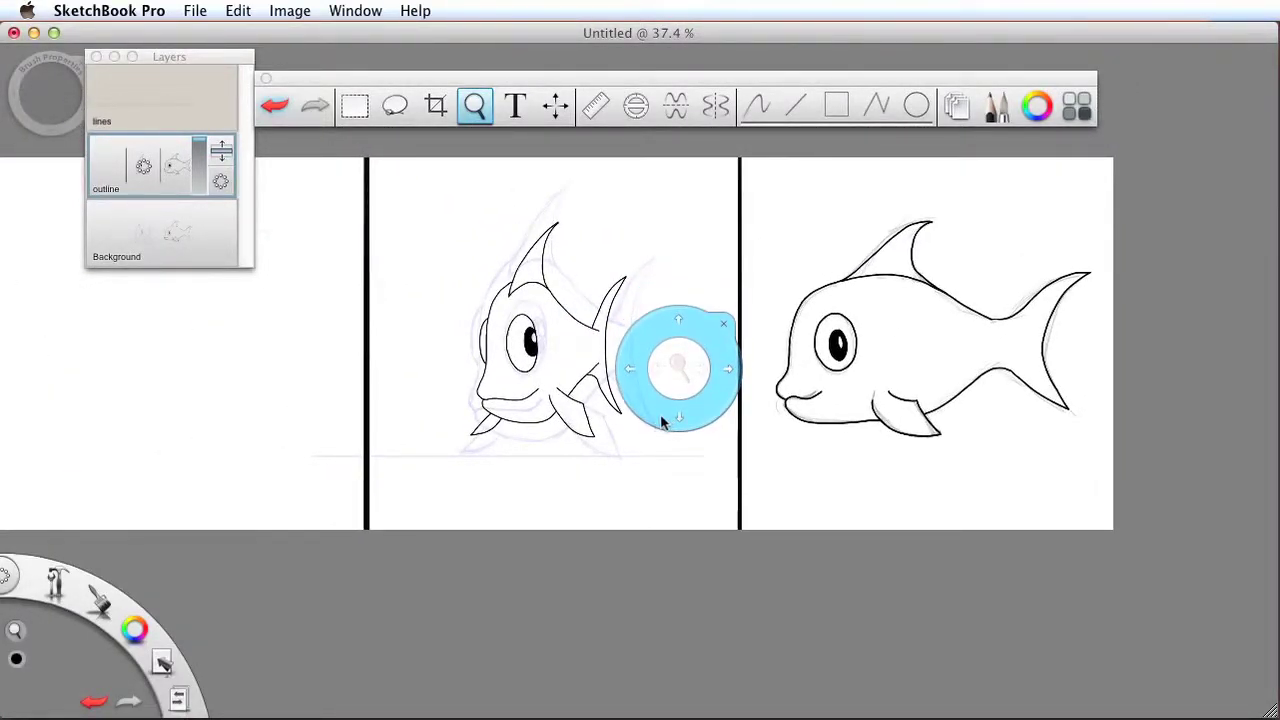
drag(722, 388, 960, 325)
drag(965, 450, 787, 334)
click(704, 344)
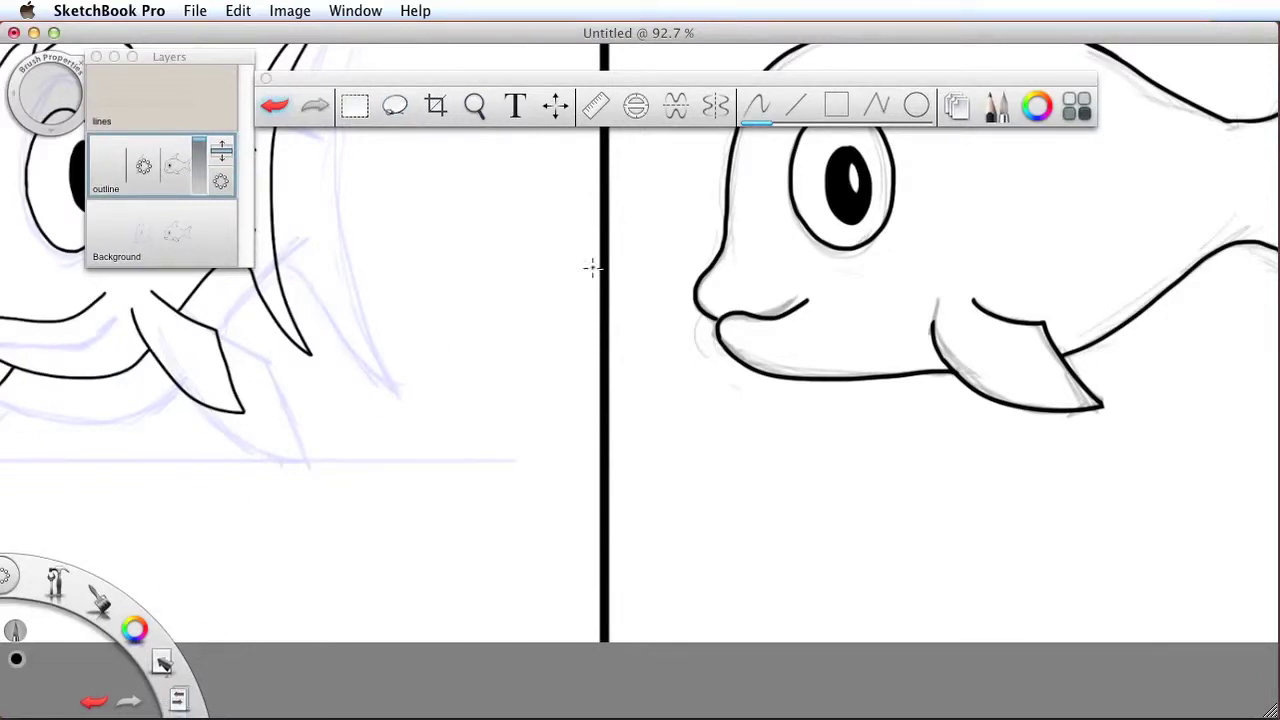
click(100, 600)
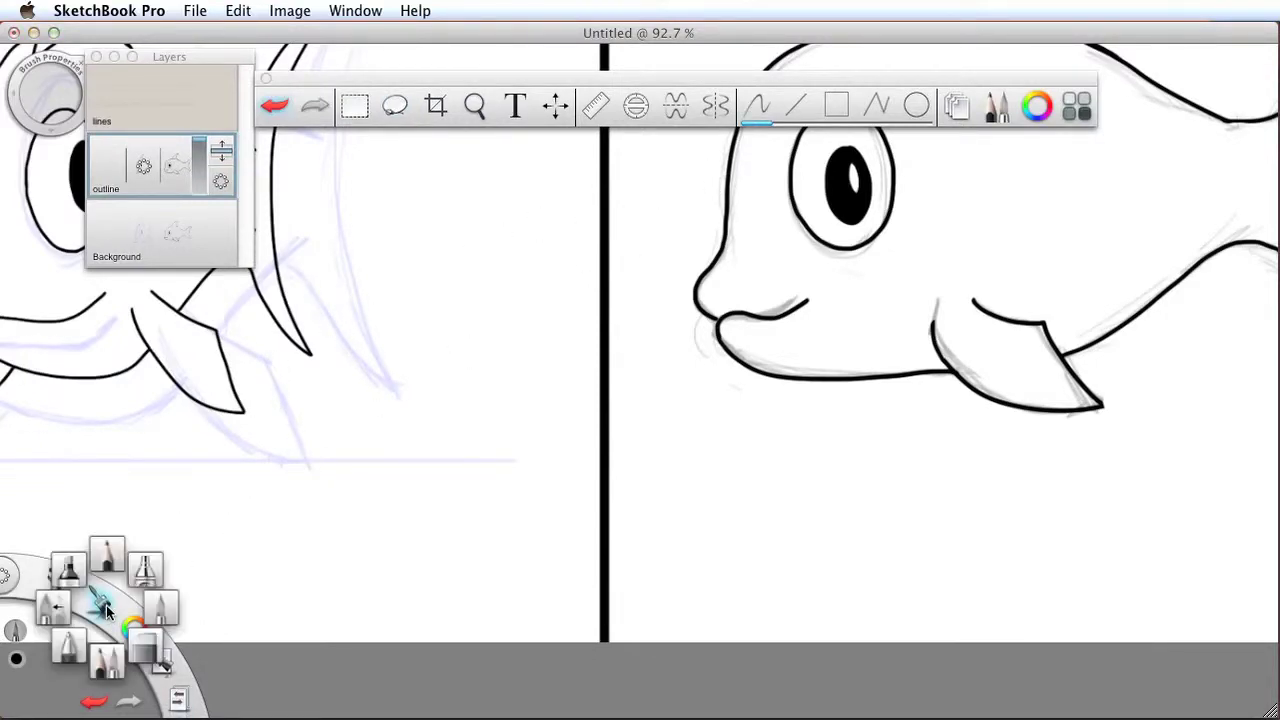
click(145, 655)
drag(720, 352, 731, 357)
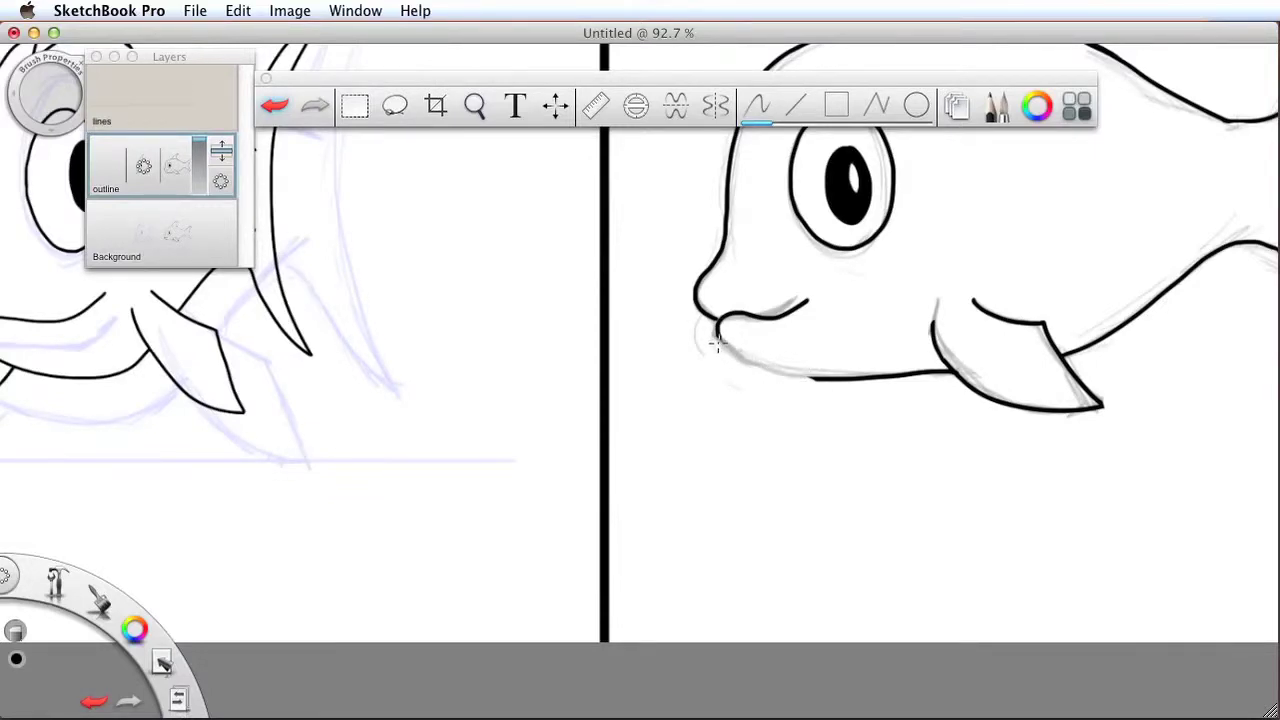
Re-ink the lower jaw as a flatter line from the lip to the belly, redoing the first stroke.
key(space)
drag(822, 375, 896, 304)
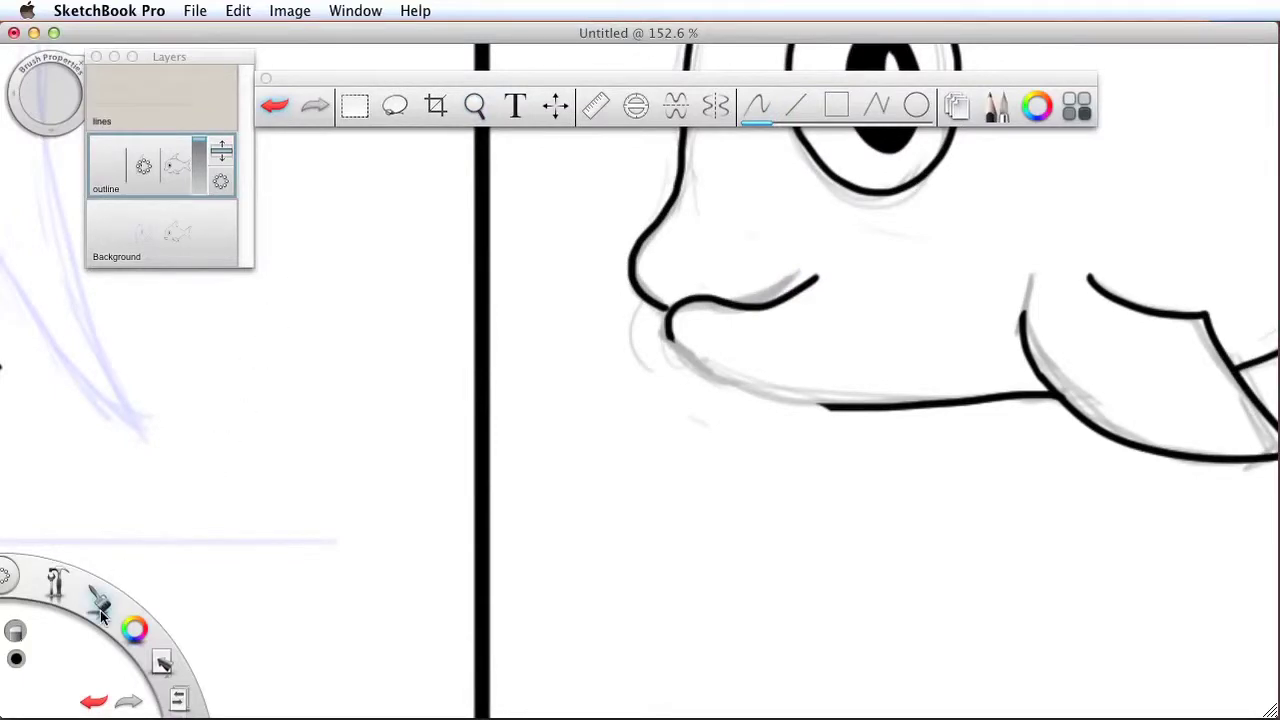
mouse_move(99, 601)
mouse_down()
mouse_move(138, 590)
mouse_move(160, 607)
mouse_up()
mouse_move(668, 338)
mouse_down()
mouse_move(773, 397)
mouse_move(860, 420)
mouse_up()
key(super+z)
mouse_move(668, 338)
mouse_down()
mouse_move(714, 366)
mouse_move(895, 420)
mouse_up()
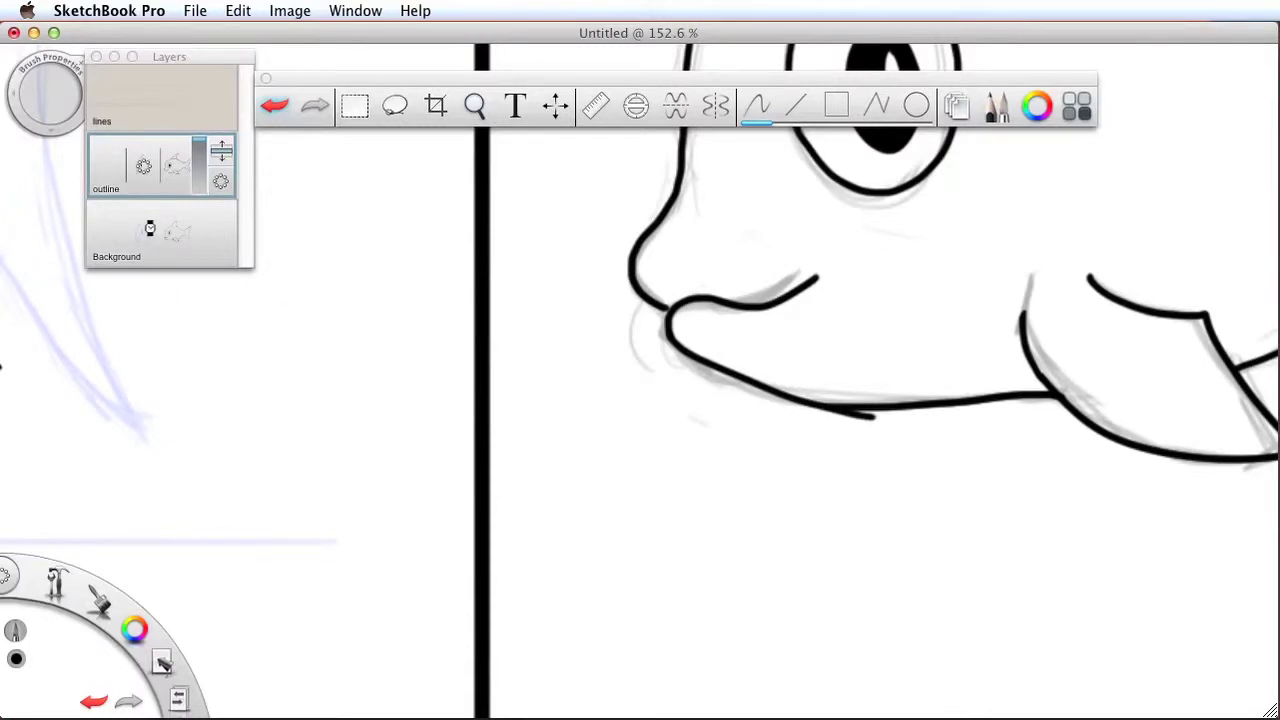
Erase the jaw line's overshoot and the front of the mouth line, and re-ink the mouth line flatter up to the lip.
click(100, 598)
click(108, 596)
drag(694, 299, 716, 309)
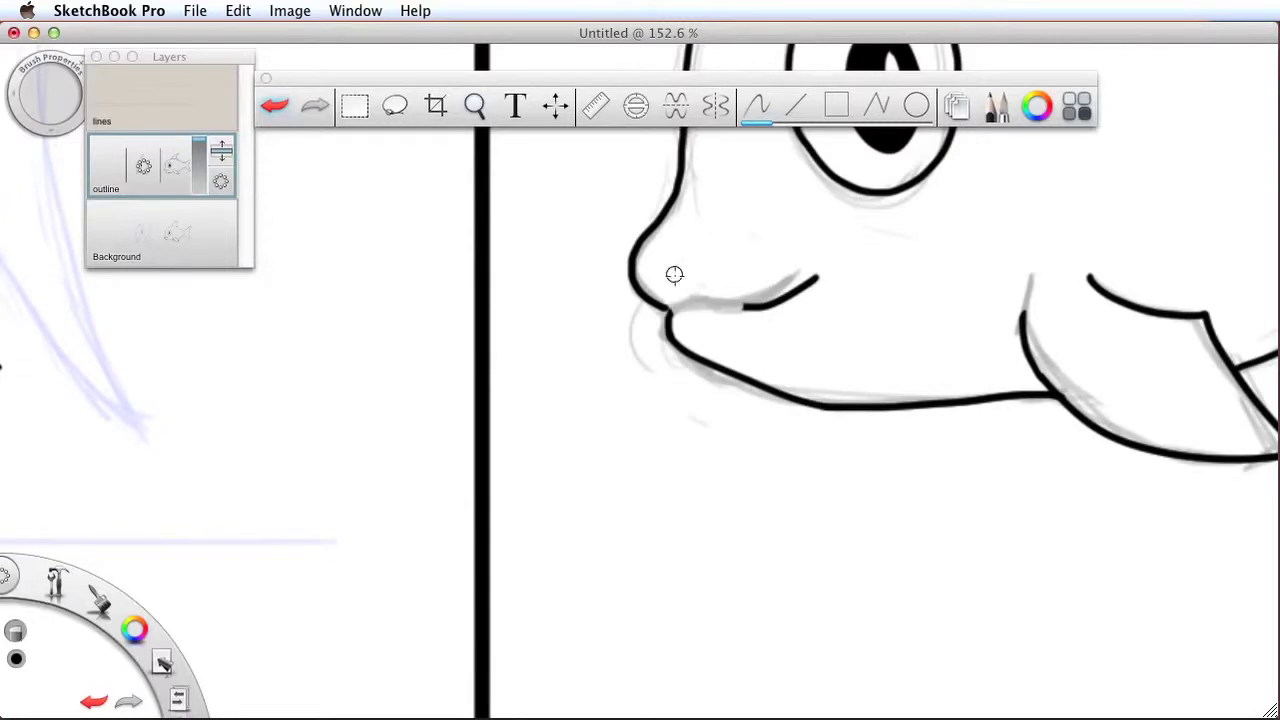
mouse_move(100, 598)
mouse_down()
mouse_move(100, 545)
mouse_move(153, 597)
mouse_up()
drag(702, 305, 740, 307)
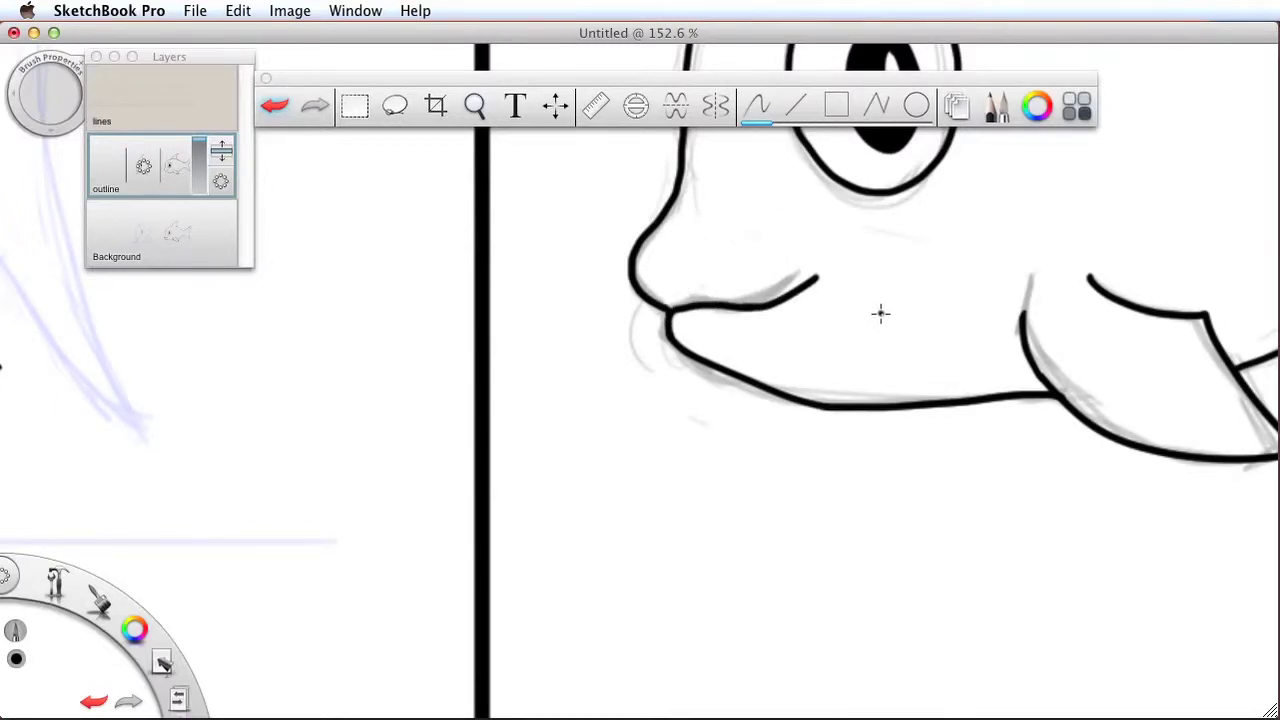
key(space)
drag(940, 312, 636, 308)
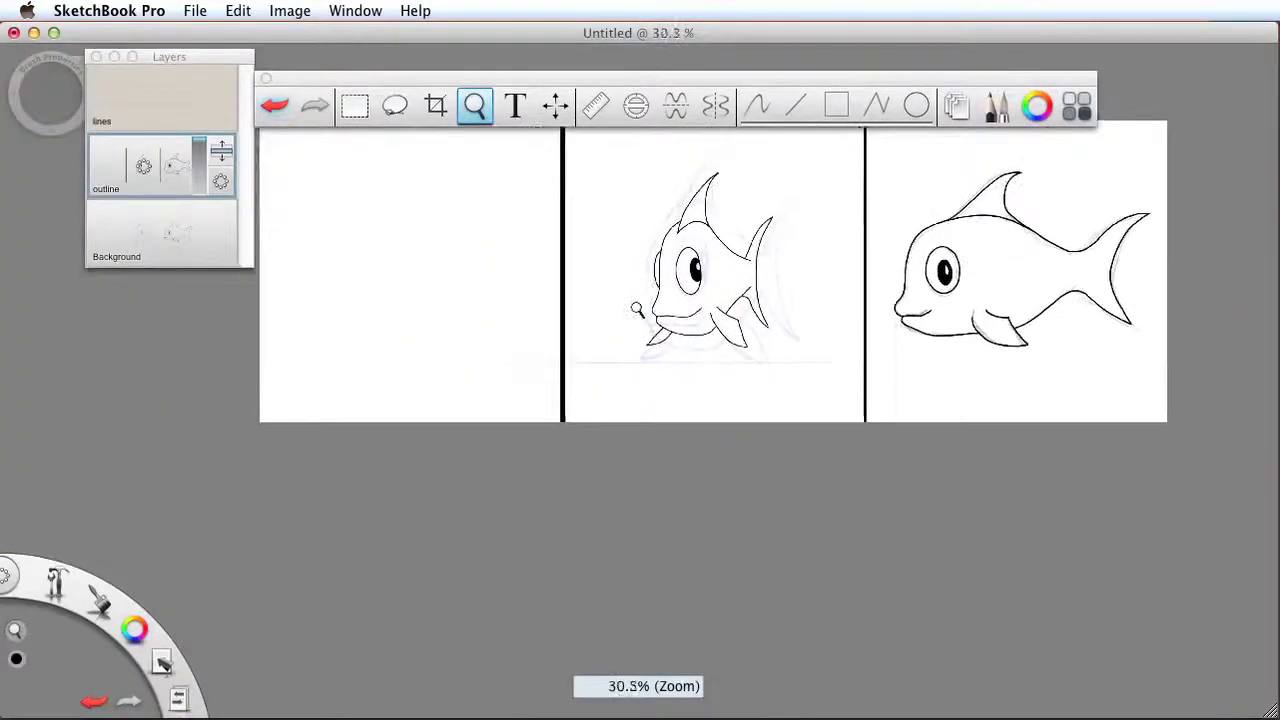
key(space)
drag(794, 451, 709, 537)
drag(709, 537, 730, 515)
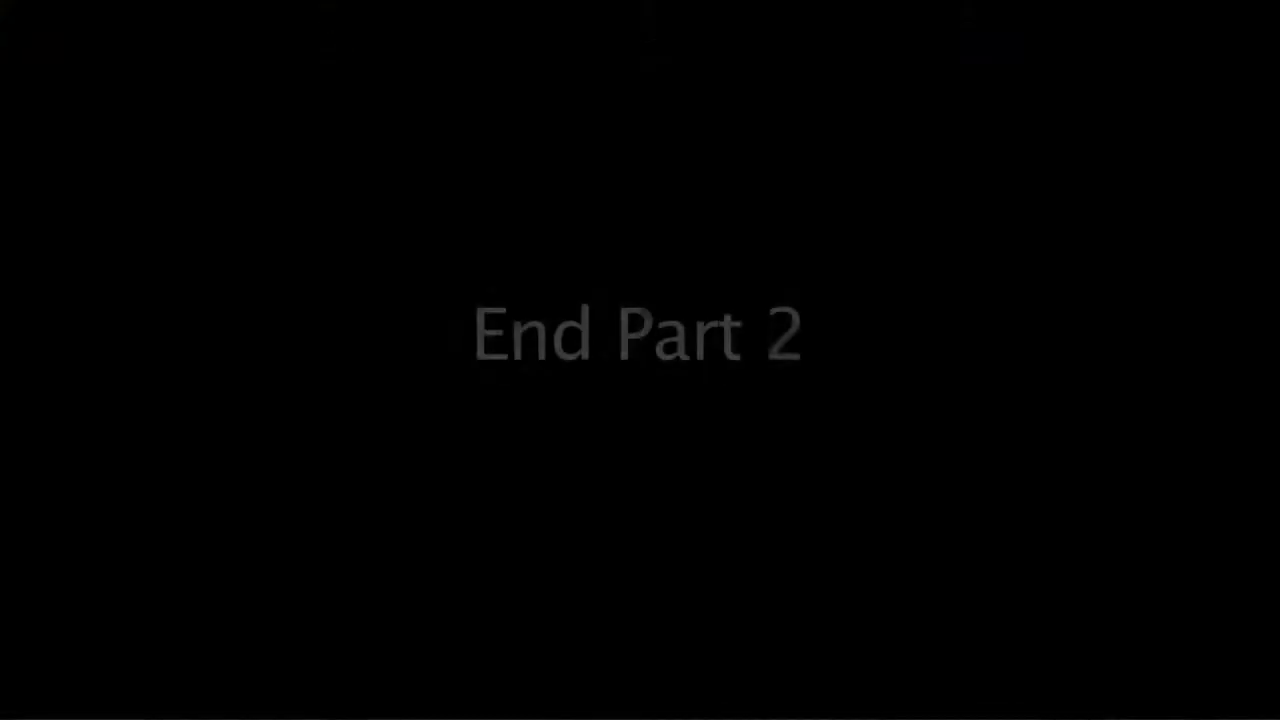